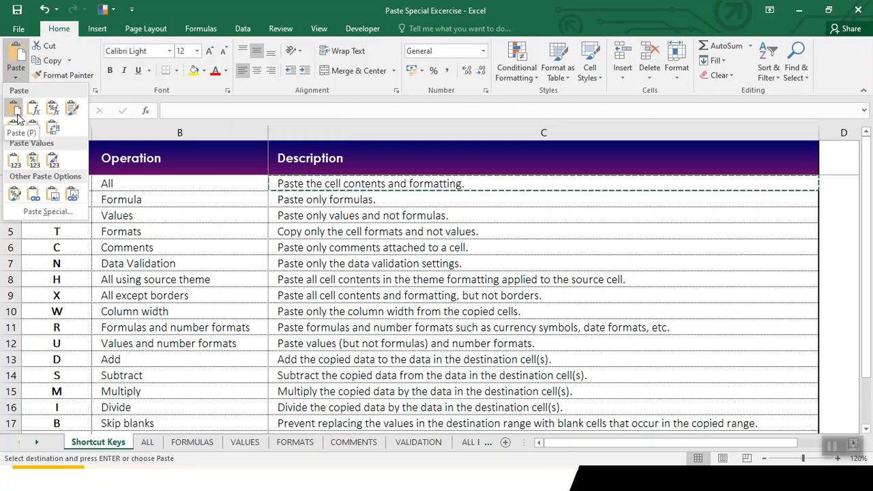
# Step: Open the Paste Special dialog for the copied cell to review its paste options and operations, and close it without pasting
pyautogui.click(41, 212)
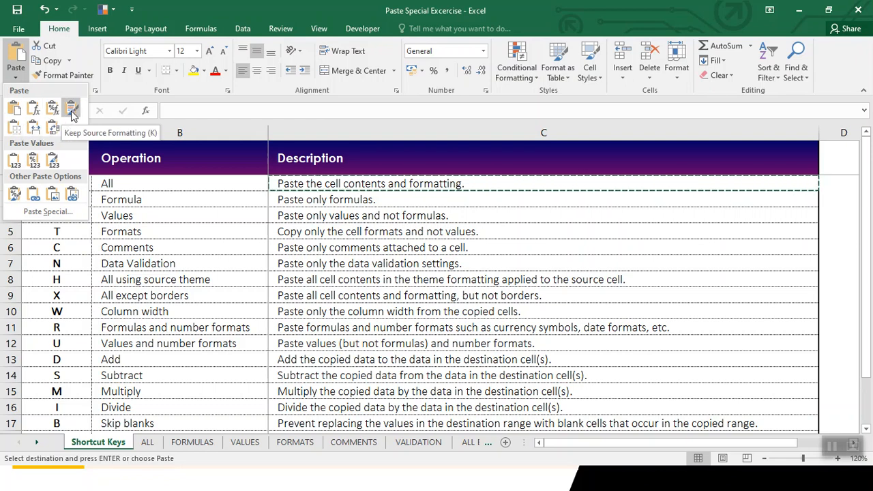
pyautogui.click(38, 215)
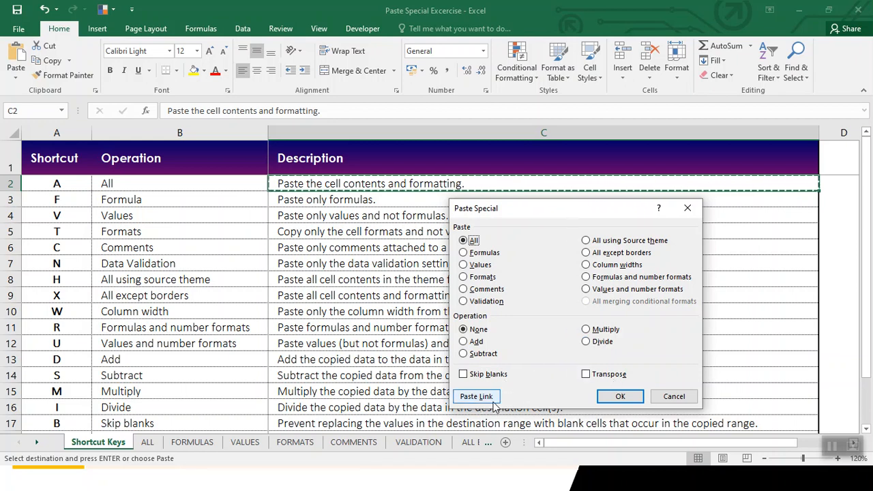
pyautogui.click(680, 398)
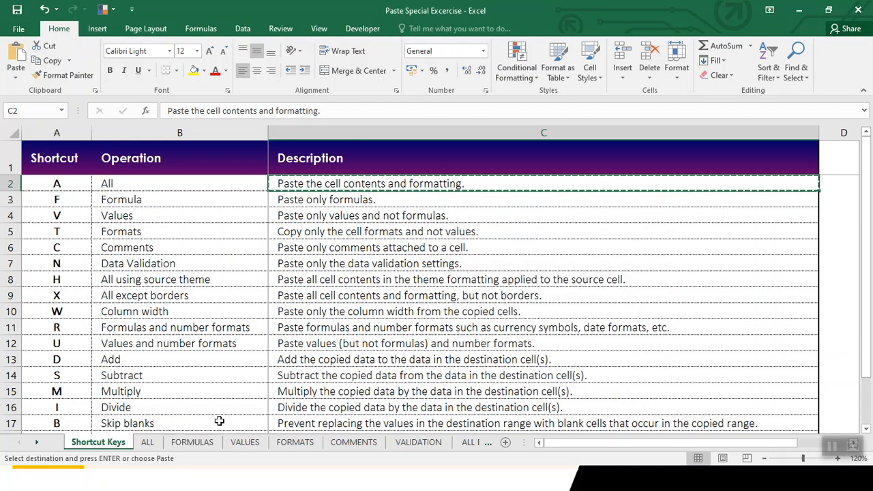
# Step: On the ALL sheet, copy the table A1:D5 and paste it at G1 using Paste Special with the All option
pyautogui.click(147, 442)
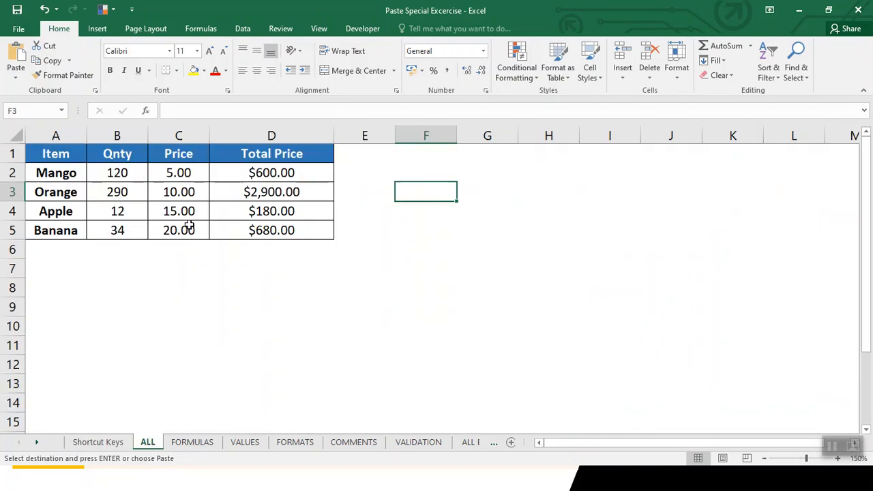
pyautogui.moveTo(70, 150); pyautogui.dragTo(266, 228)
pyautogui.rightClick(274, 156)
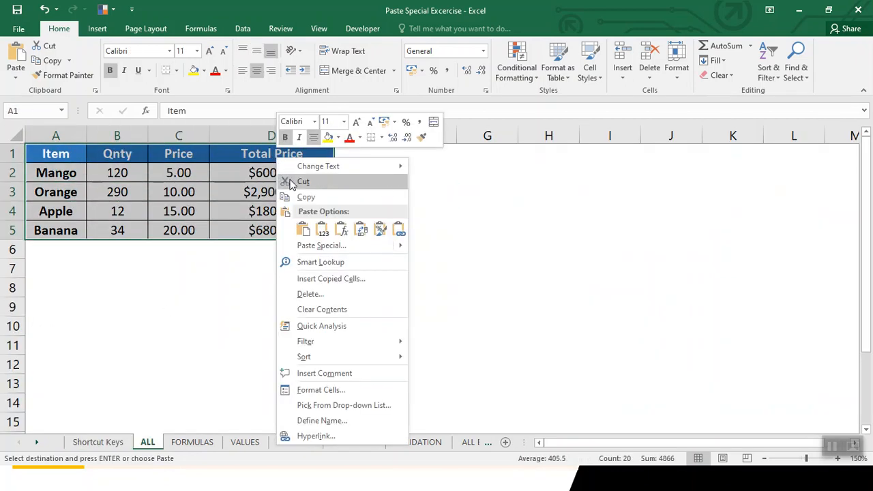
pyautogui.click(301, 197)
pyautogui.click(461, 157)
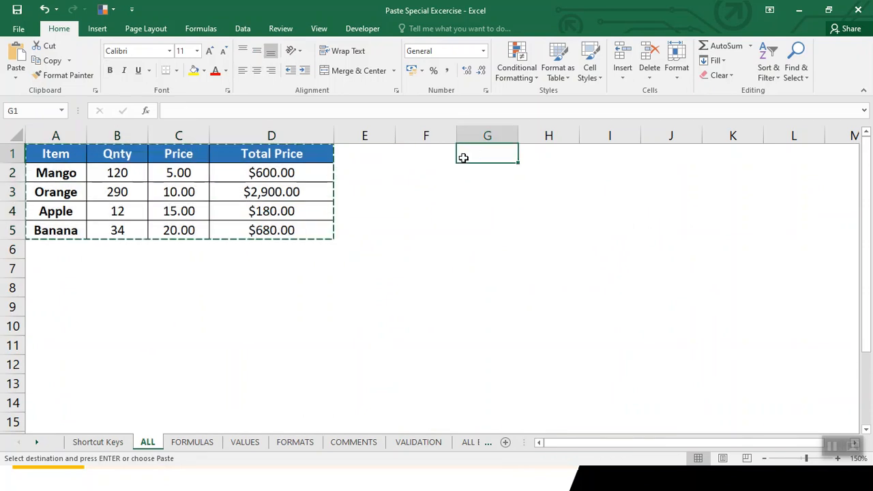
pyautogui.rightClick(477, 158)
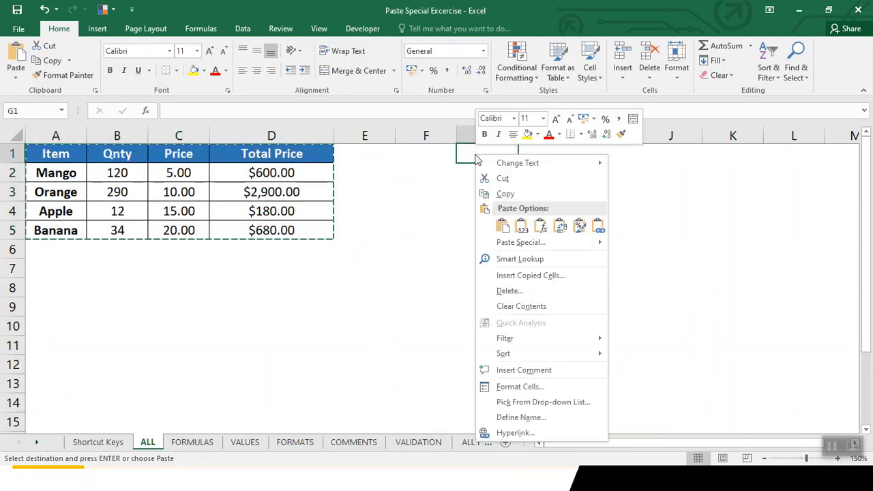
pyautogui.click(512, 244)
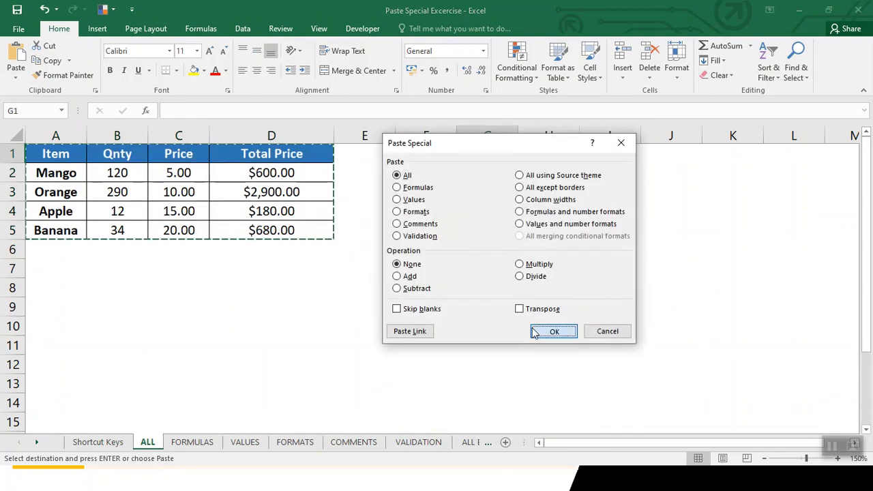
pyautogui.click(552, 331)
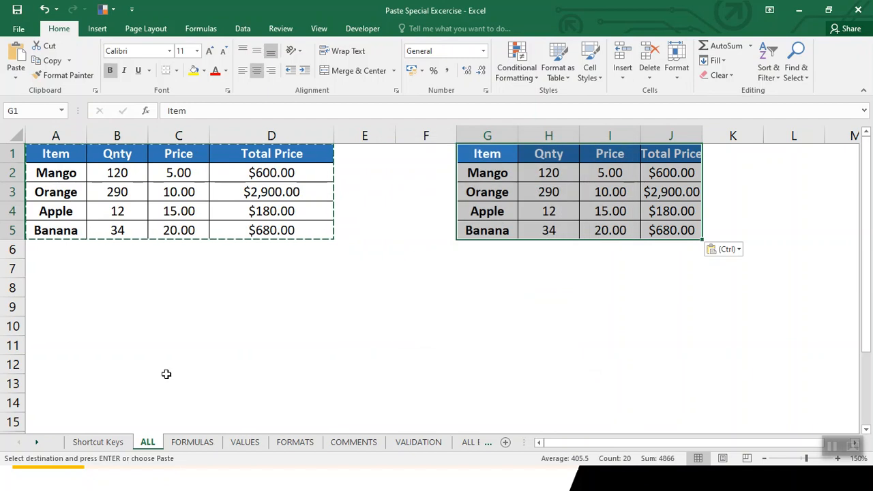
# Step: Switch to the FORMULAS sheet and autofit column A so the dates fit
pyautogui.click(190, 440)
pyautogui.moveTo(82, 131); pyautogui.dragTo(82, 131)
pyautogui.doubleClick(82, 131)
# Step: Examine the formulas behind the Total Price cells F2 to F5 on the FORMULAS sheet
pyautogui.moveTo(370, 170); pyautogui.dragTo(372, 230)
pyautogui.click(373, 172)
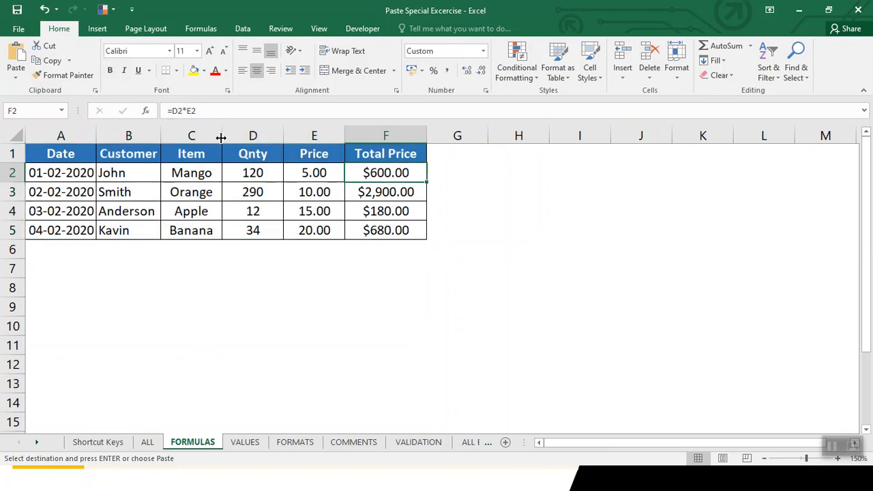
pyautogui.click(381, 193)
pyautogui.click(380, 210)
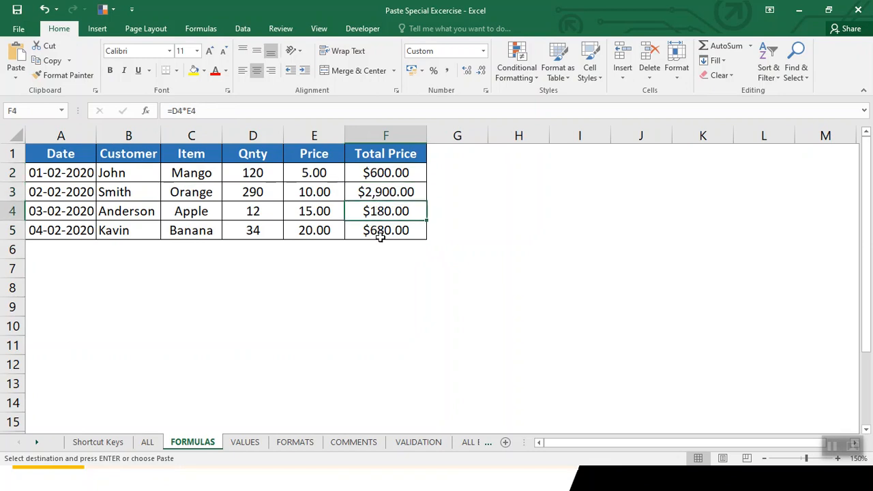
pyautogui.click(381, 236)
pyautogui.click(371, 171)
# Step: Copy the table A1:F5 and paste only its formulas at B8 using Paste Special
pyautogui.moveTo(75, 155); pyautogui.dragTo(363, 230)
pyautogui.hotkey('ctrl', 'c')
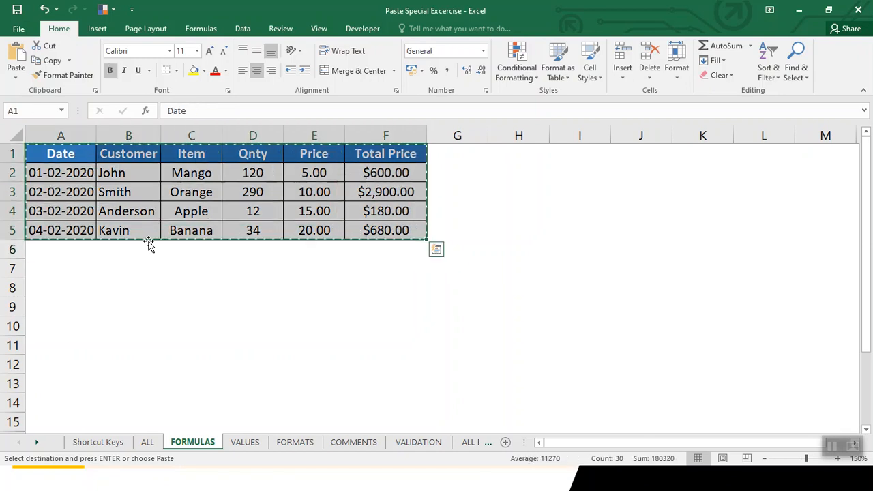
pyautogui.click(122, 291)
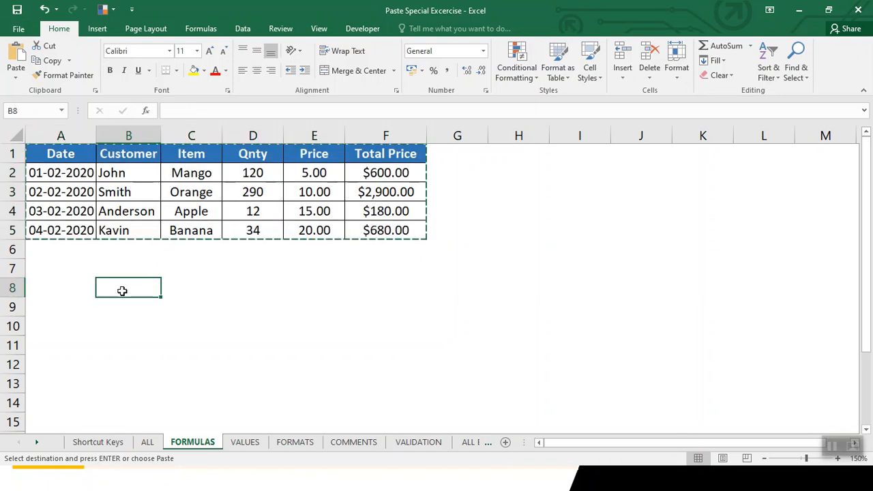
pyautogui.rightClick(129, 292)
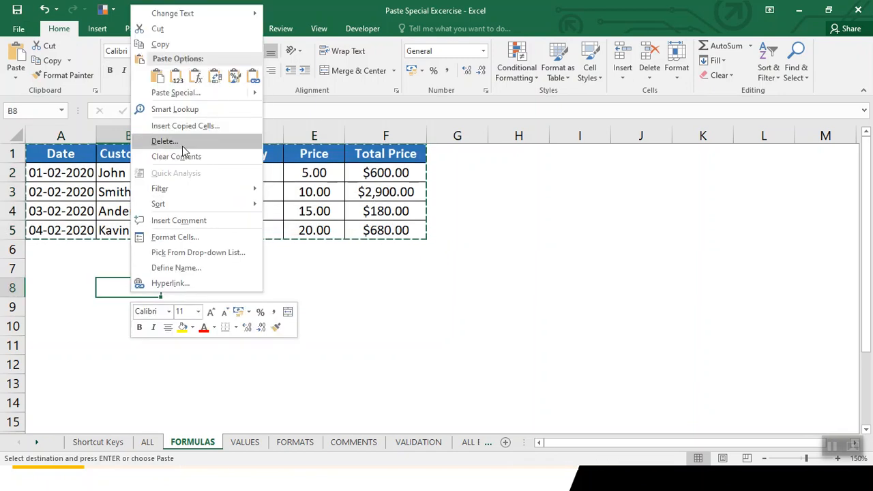
pyautogui.moveTo(245, 93)
pyautogui.click(308, 215)
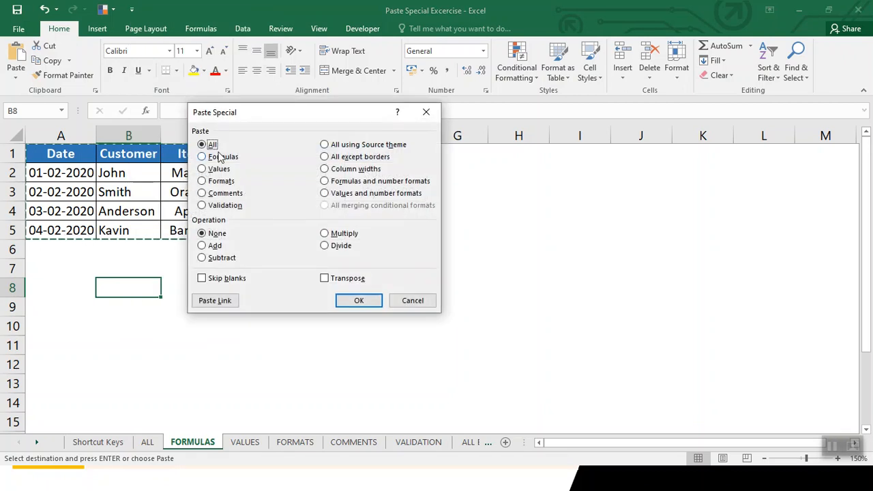
pyautogui.click(221, 159)
pyautogui.click(353, 300)
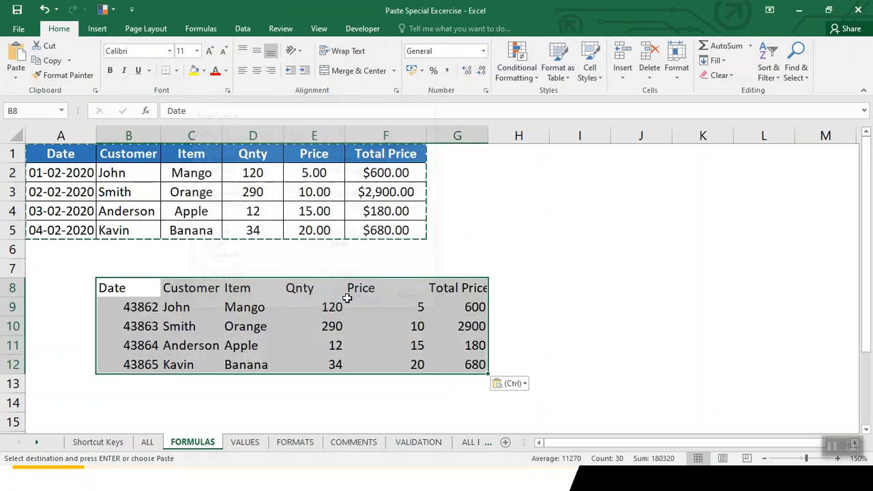
# Step: Check the formulas in the pasted Total Price cells G9 to G12
pyautogui.click(474, 308)
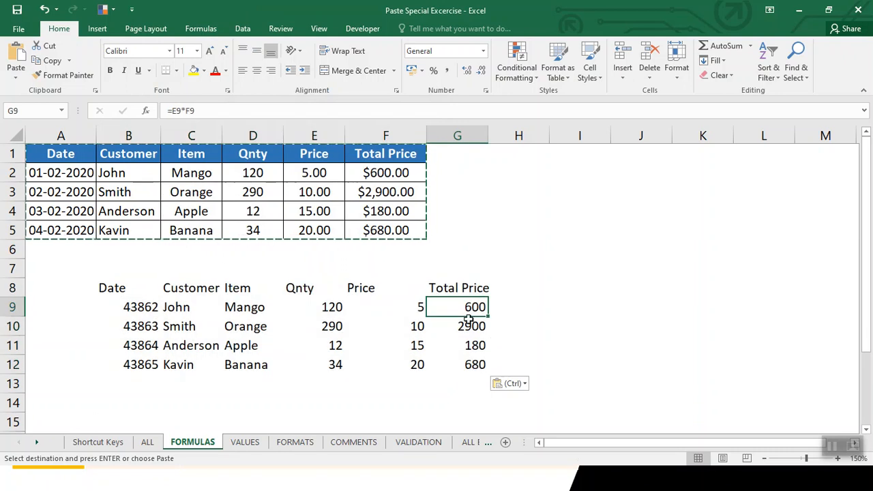
pyautogui.click(466, 326)
pyautogui.click(468, 345)
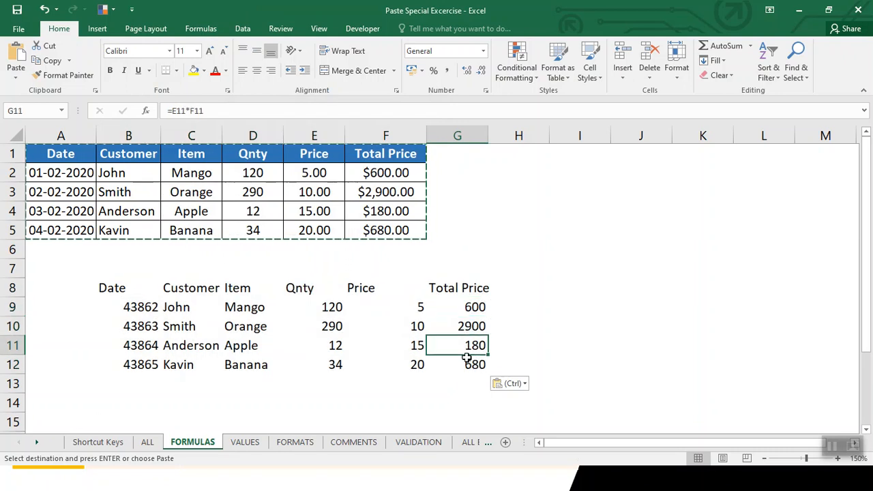
pyautogui.click(450, 362)
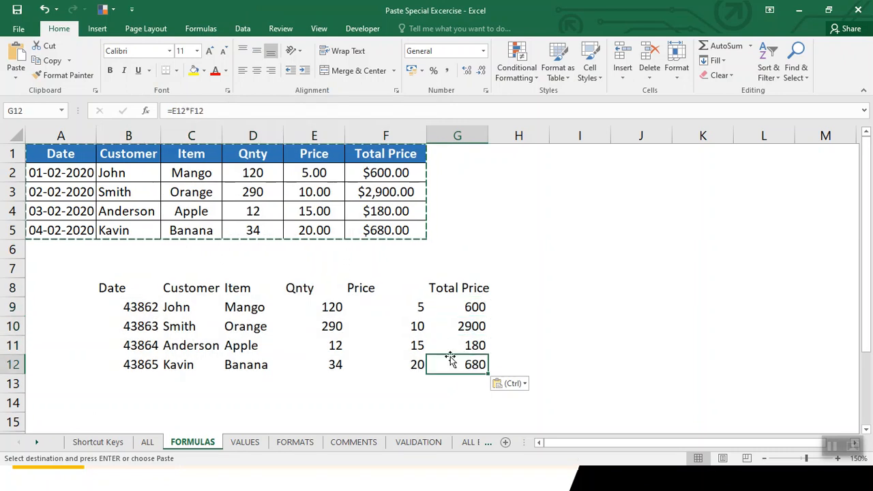
# Step: On the VALUES sheet, widen column A and paste the table A1:F5 at A9 using Paste Special with the Values option
pyautogui.click(256, 443)
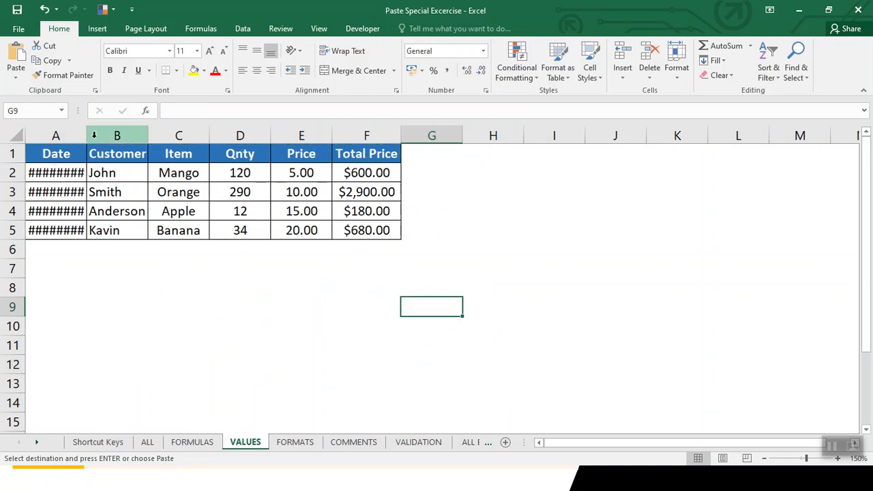
pyautogui.moveTo(87, 130); pyautogui.dragTo(106, 129)
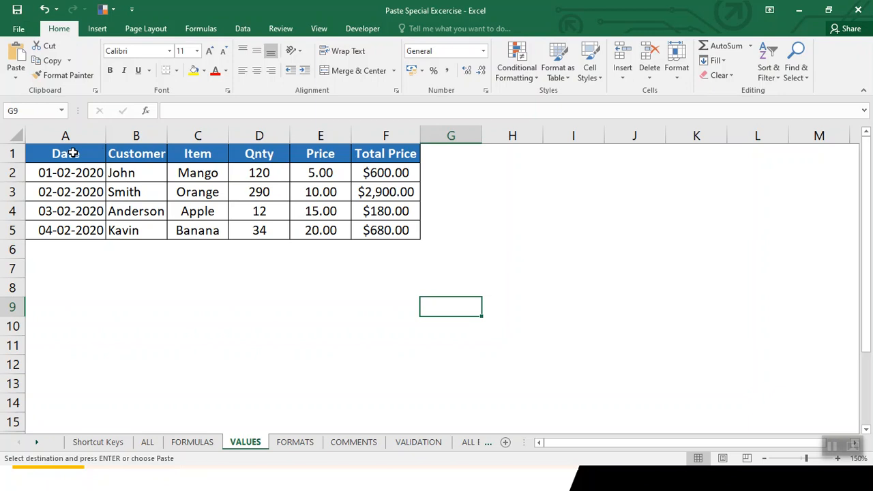
pyautogui.moveTo(73, 154); pyautogui.dragTo(377, 230)
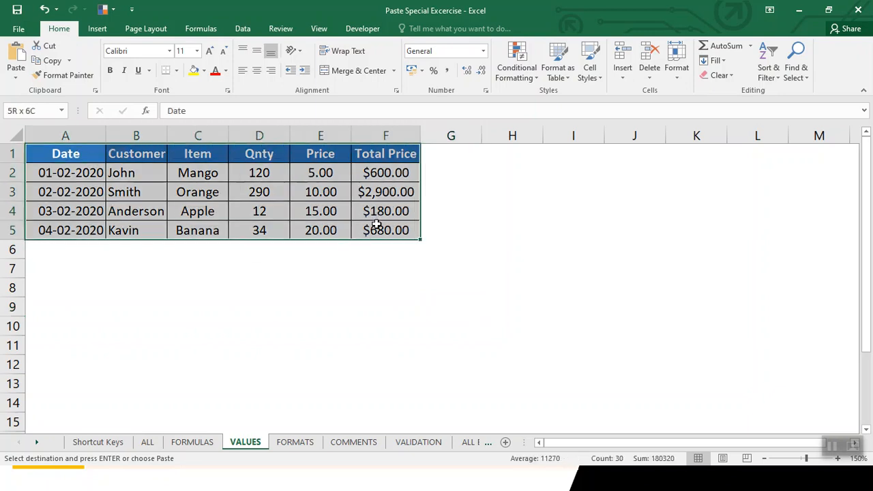
pyautogui.click(95, 298)
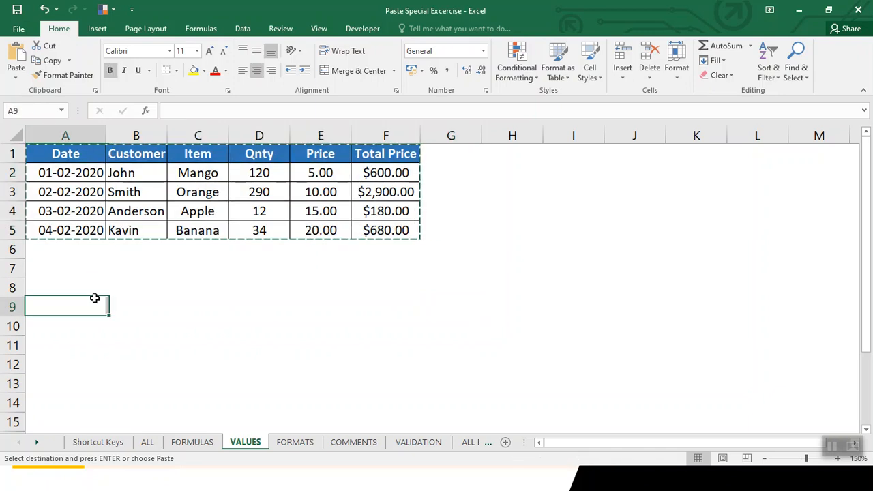
pyautogui.rightClick(95, 300)
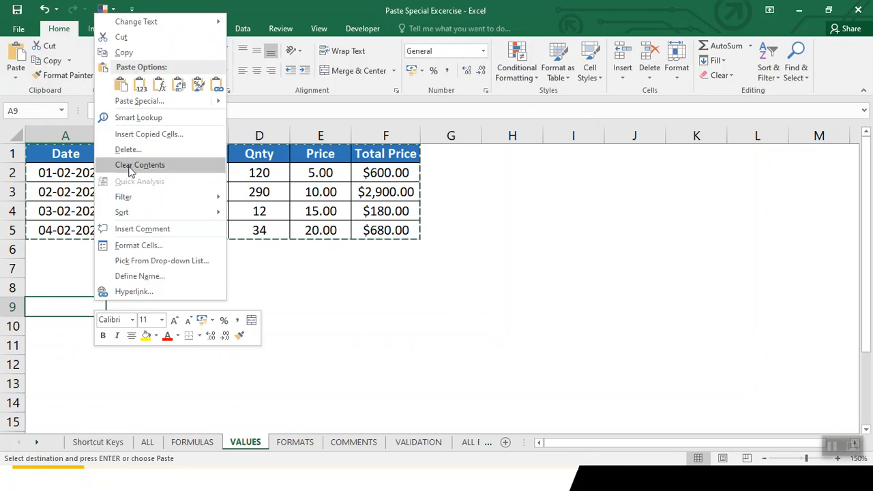
pyautogui.moveTo(144, 103)
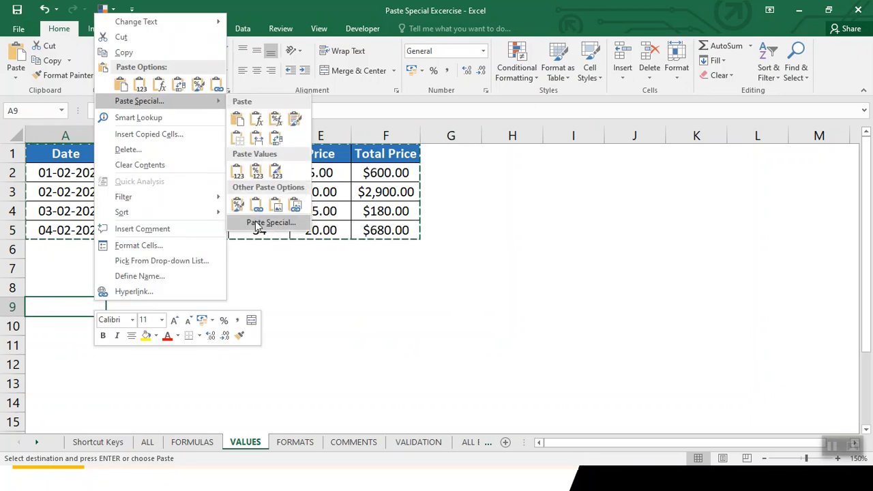
pyautogui.click(257, 224)
pyautogui.click(156, 173)
pyautogui.click(300, 304)
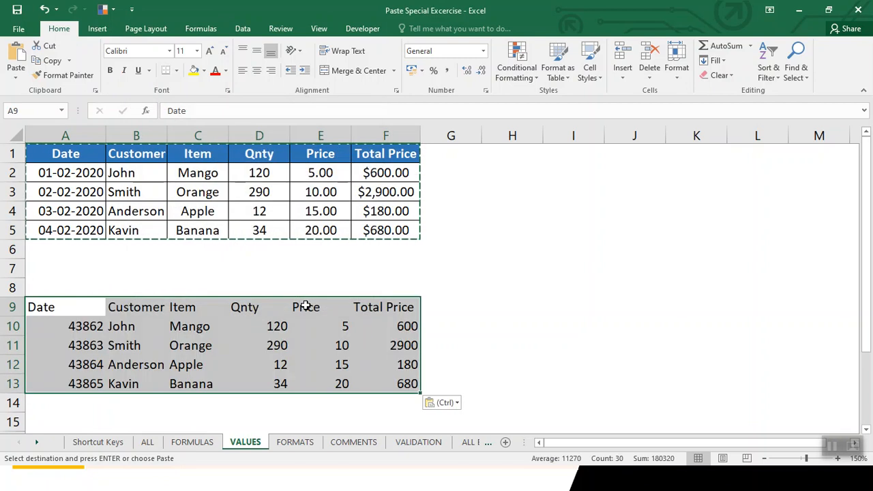
# Step: Inspect the pasted Total Price, Price and Qnty cells in rows 10 to 13 for values versus formulas, and the pasted block's formatting
pyautogui.click(400, 329)
pyautogui.click(400, 348)
pyautogui.click(403, 366)
pyautogui.click(401, 384)
pyautogui.click(342, 383)
pyautogui.click(339, 365)
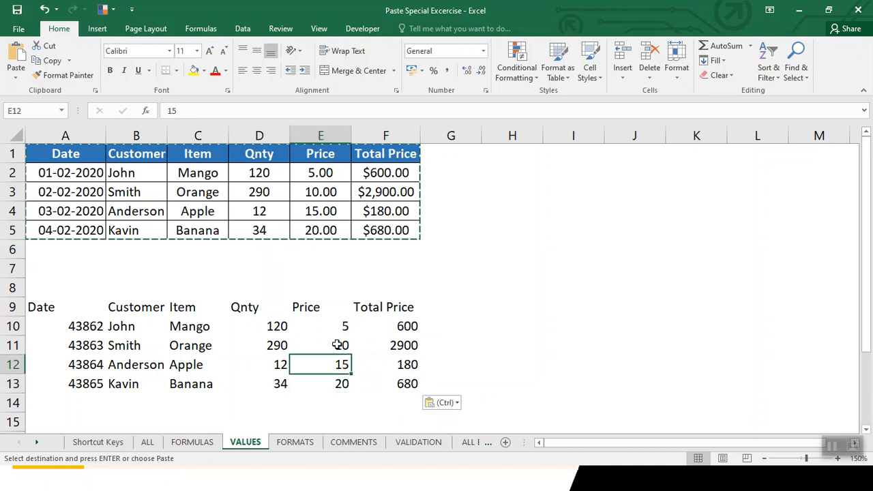
pyautogui.click(338, 345)
pyautogui.click(256, 326)
pyautogui.moveTo(80, 311); pyautogui.dragTo(453, 399)
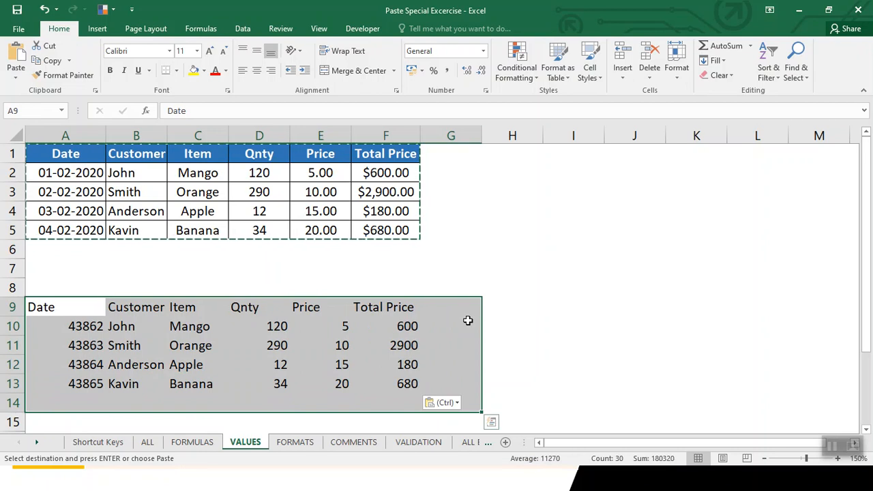
pyautogui.moveTo(470, 294); pyautogui.dragTo(519, 329)
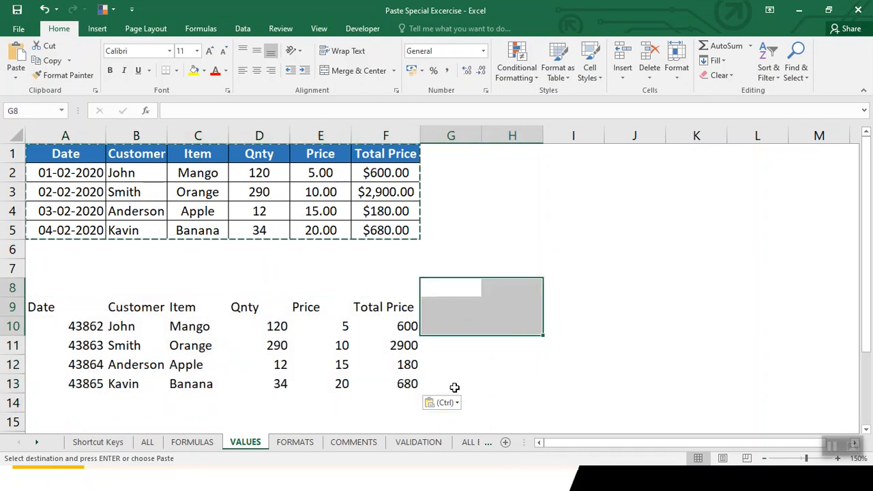
# Step: On the FORMATS sheet, autofit column A and copy the table A1:F5
pyautogui.click(295, 442)
pyautogui.doubleClick(87, 136)
pyautogui.moveTo(80, 148); pyautogui.dragTo(365, 233)
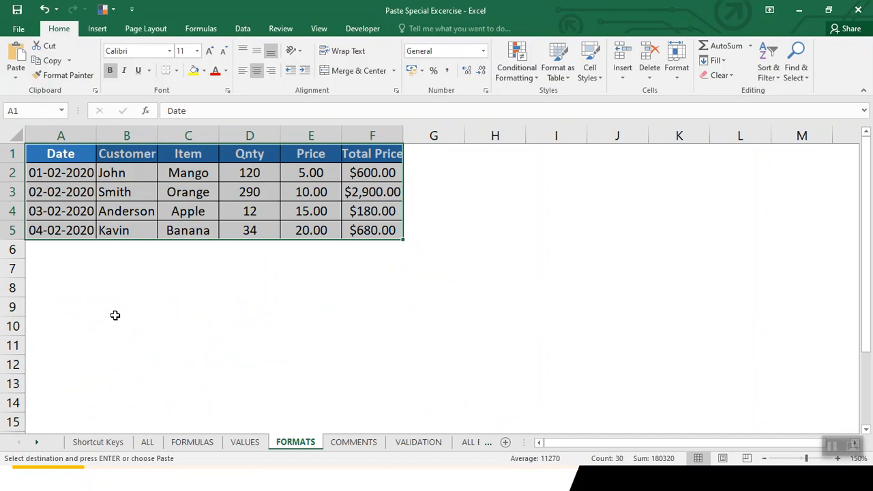
pyautogui.moveTo(95, 157); pyautogui.dragTo(355, 228)
pyautogui.rightClick(337, 163)
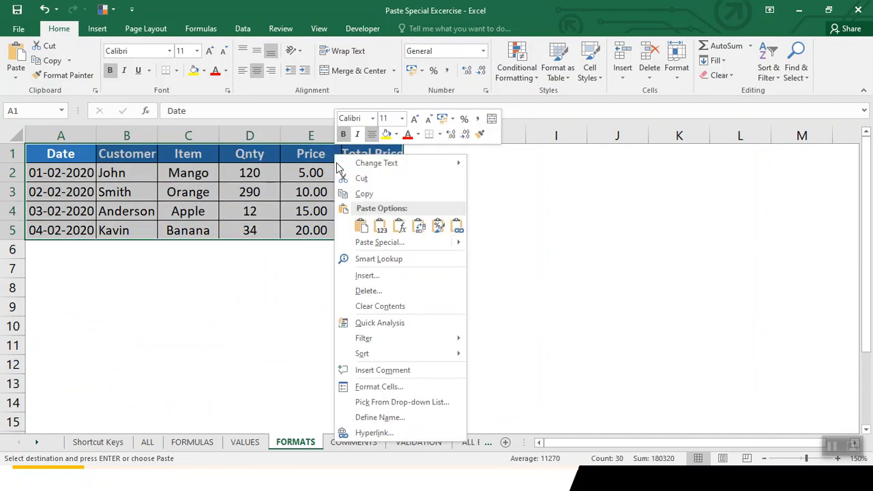
pyautogui.moveTo(382, 243)
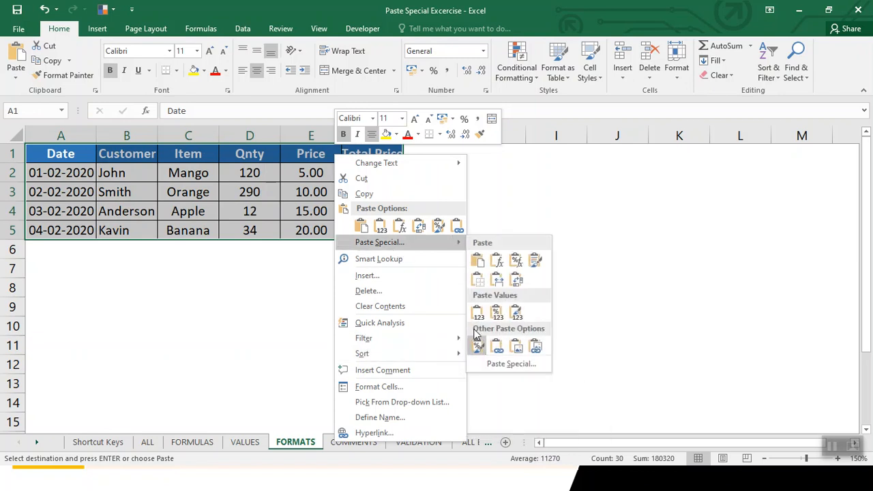
pyautogui.click(369, 194)
# Step: Paste only the copied table's formatting at B10 using Paste Special with the Formats option
pyautogui.click(131, 321)
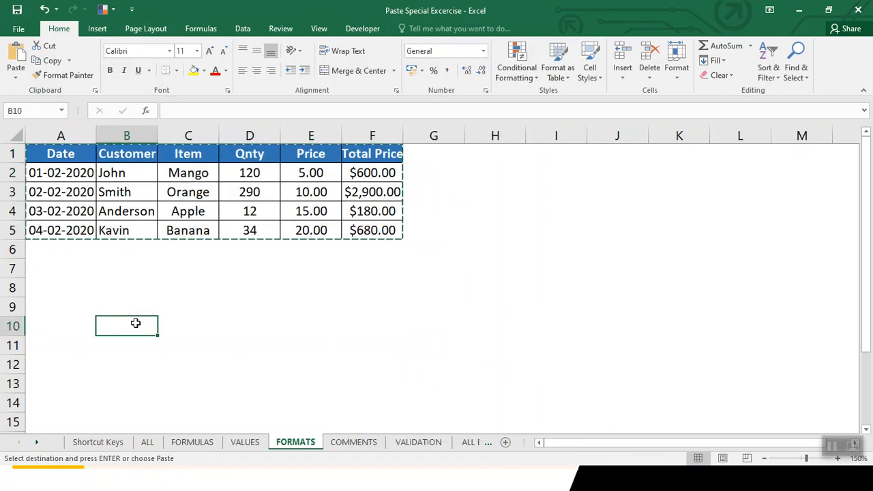
pyautogui.rightClick(136, 326)
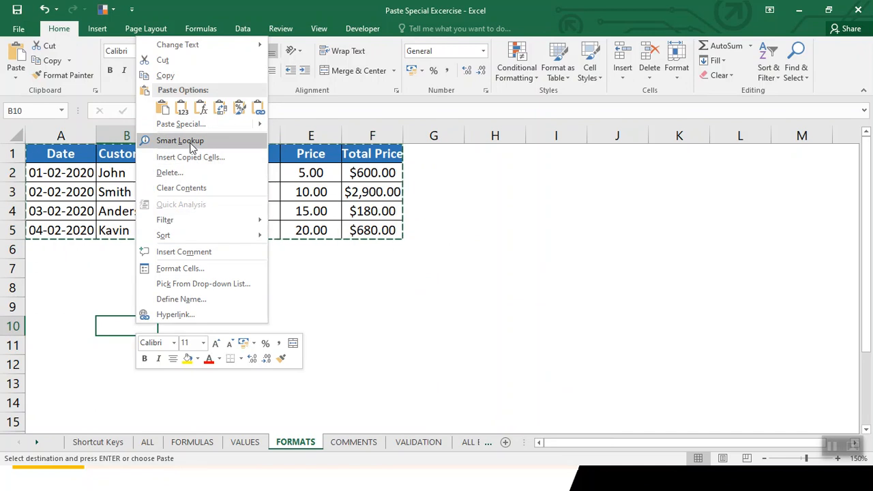
pyautogui.moveTo(182, 124)
pyautogui.click(324, 246)
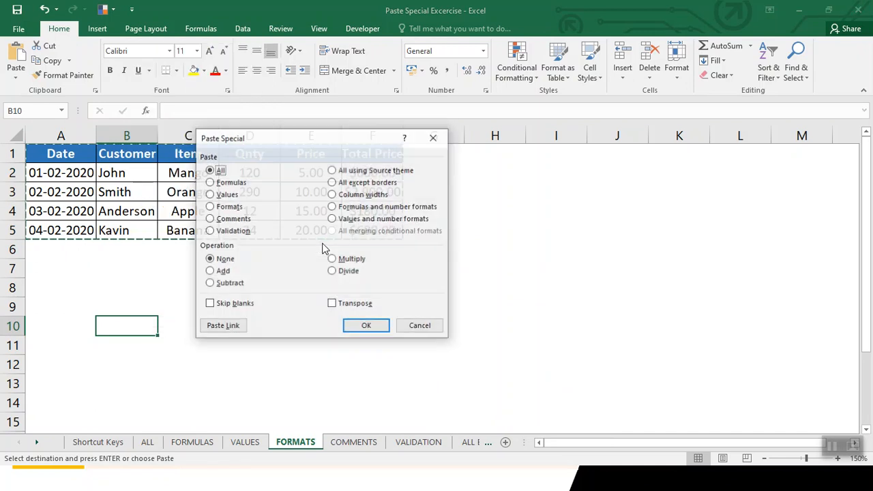
pyautogui.click(228, 206)
pyautogui.click(356, 326)
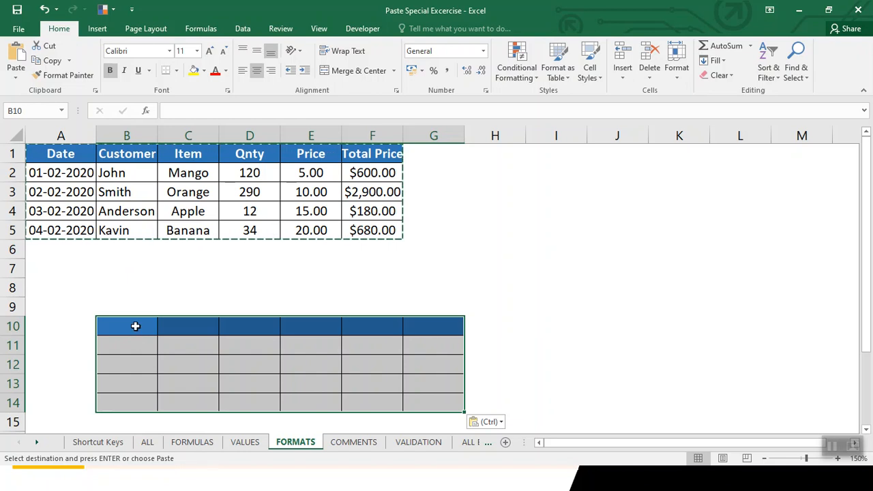
# Step: Fill the formatted block at B10 using Paste Special with the Values option, and autofit column B
pyautogui.rightClick(135, 326)
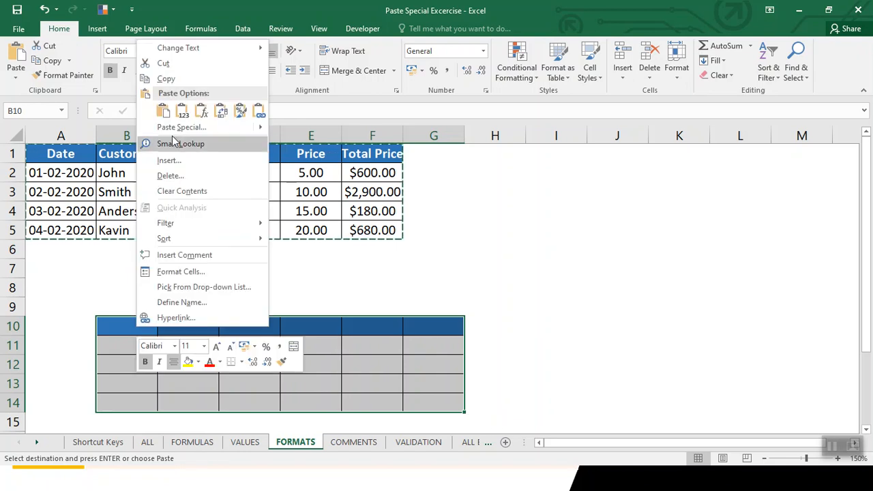
pyautogui.moveTo(176, 129)
pyautogui.click(310, 249)
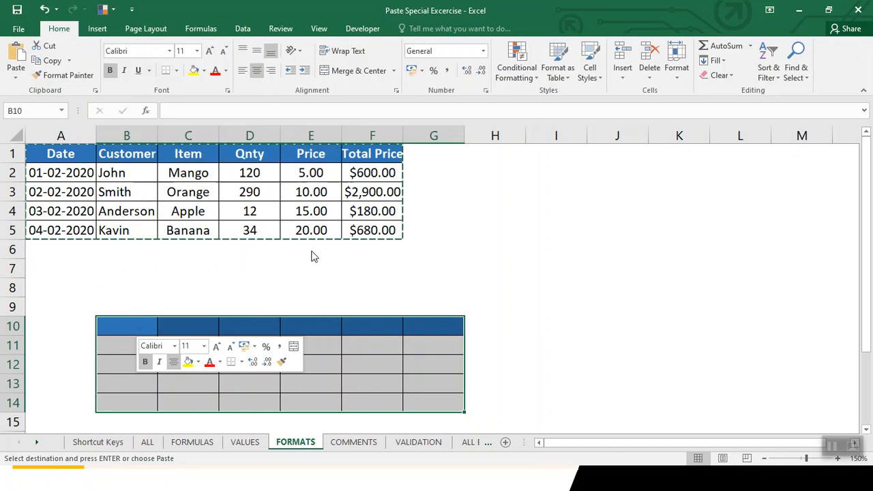
pyautogui.click(215, 204)
pyautogui.click(355, 333)
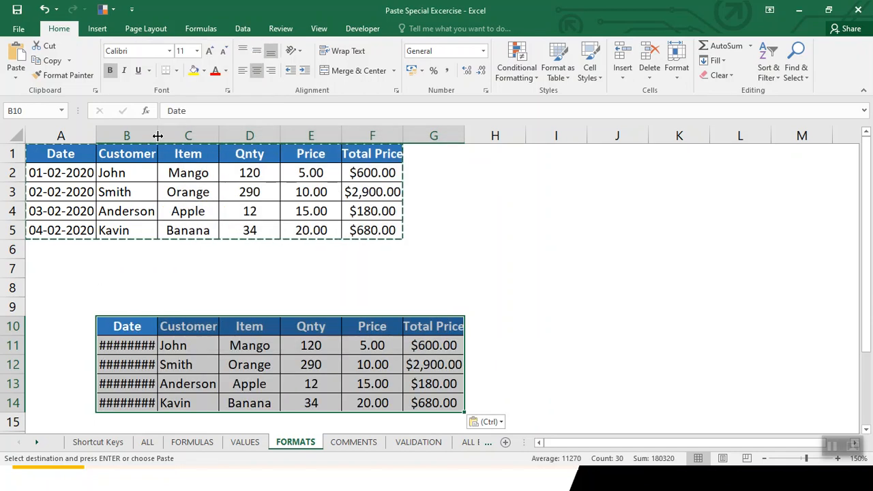
pyautogui.doubleClick(157, 136)
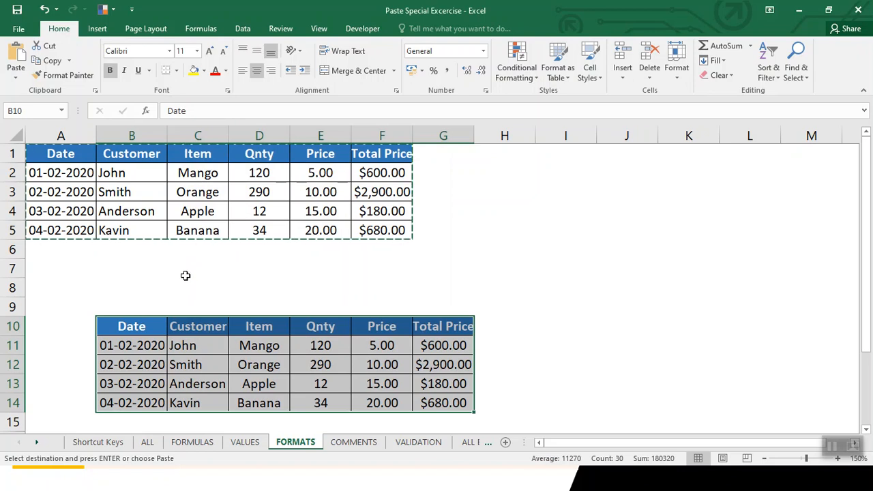
# Step: Check the pasted Total Price cells G12 to G14 for values versus formulas
pyautogui.click(439, 363)
pyautogui.click(439, 382)
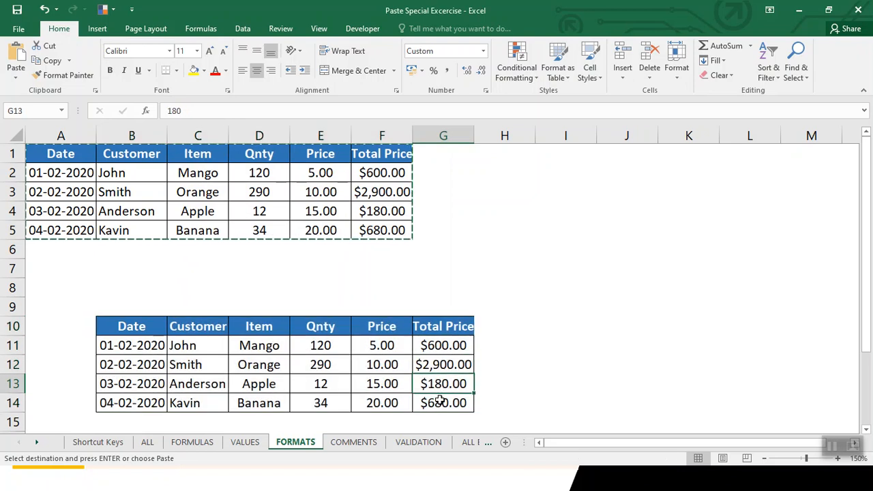
pyautogui.click(443, 402)
# Step: On the COMMENTS sheet, autofit column A so the dates fit
pyautogui.click(354, 442)
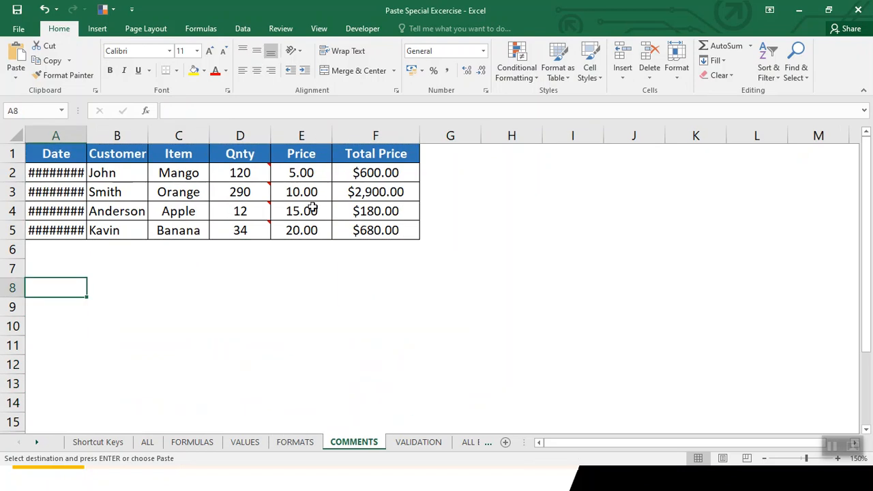
pyautogui.moveTo(258, 174)
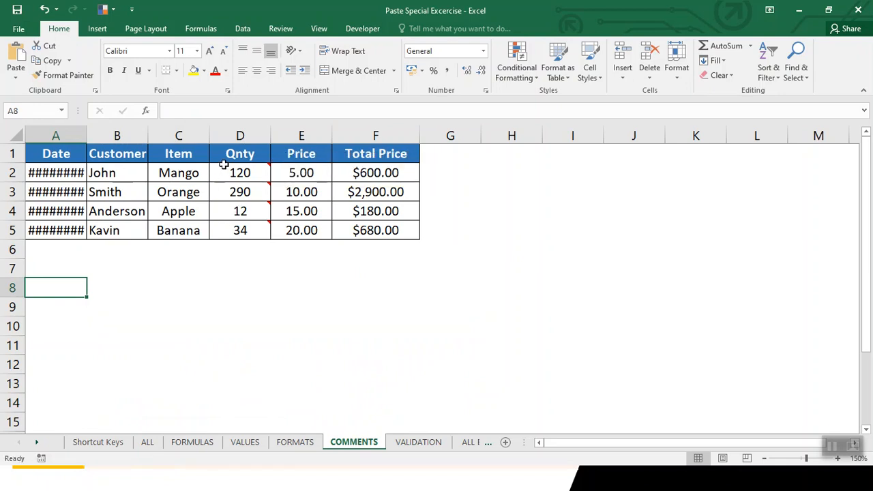
pyautogui.doubleClick(89, 135)
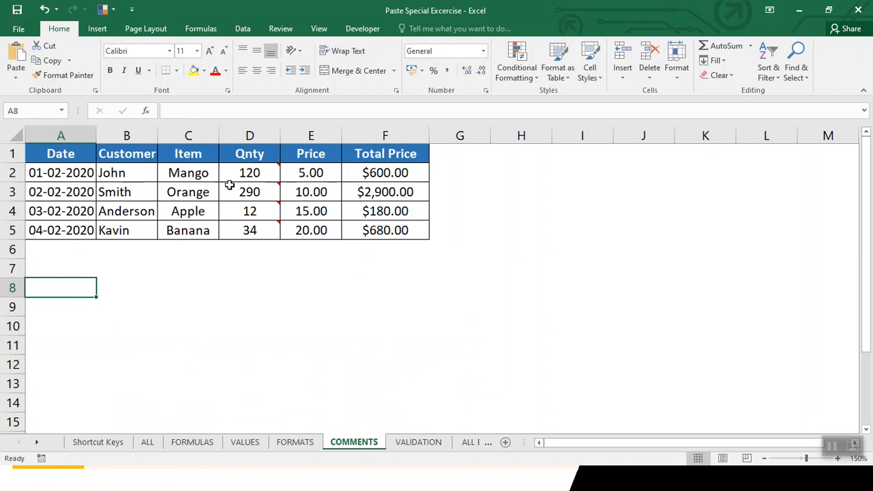
# Step: Copy Qnty cell D2, paste only its comment into H3 using Paste Special with the Comments option, and view the pasted comment
pyautogui.click(274, 170)
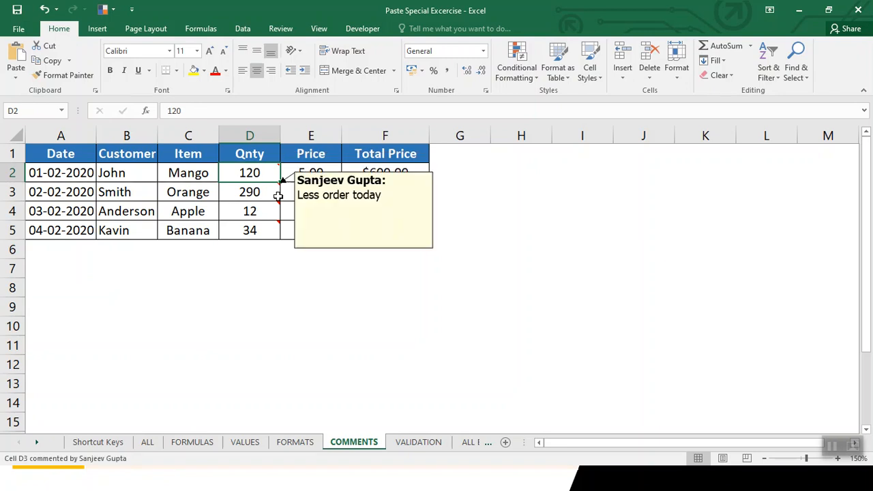
pyautogui.rightClick(269, 176)
pyautogui.click(289, 188)
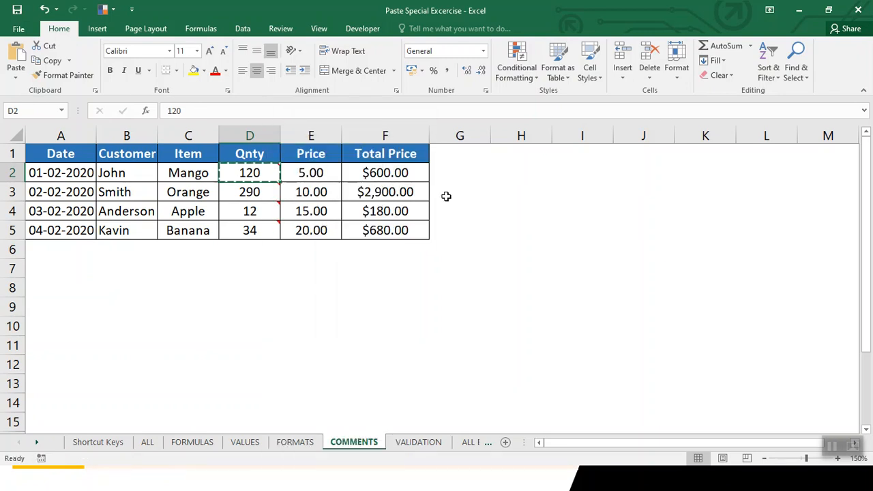
pyautogui.click(526, 191)
pyautogui.rightClick(532, 190)
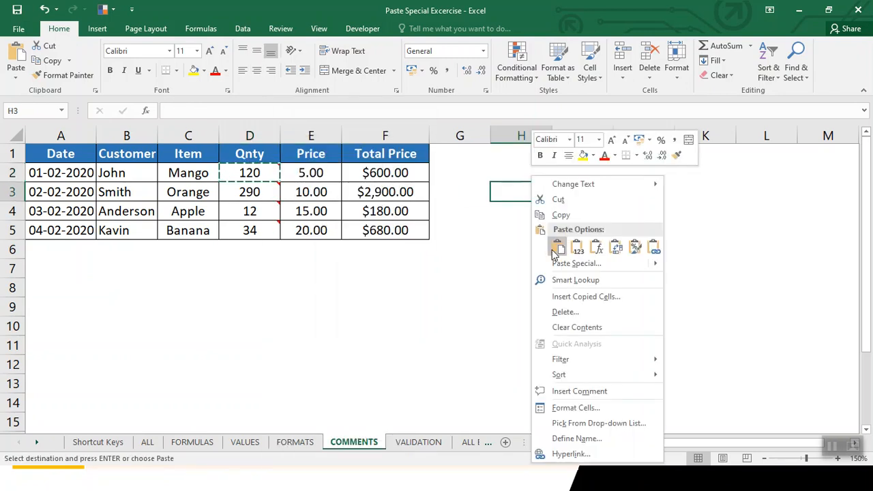
pyautogui.click(568, 265)
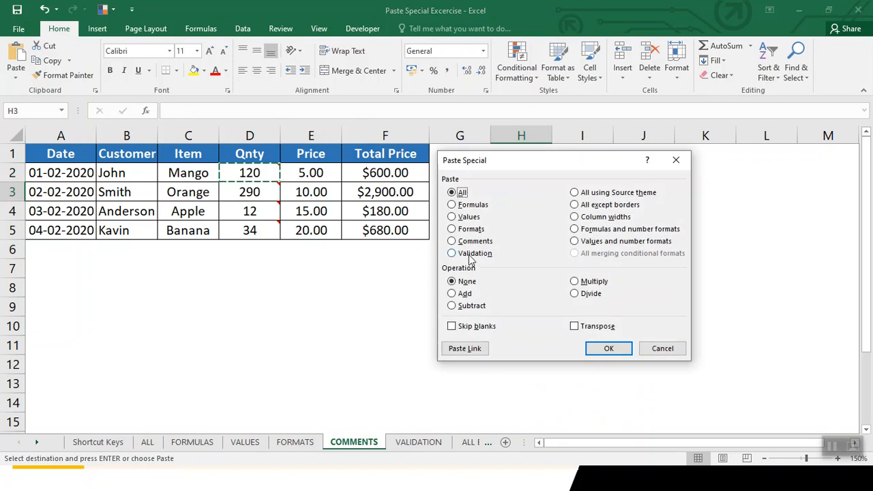
pyautogui.click(471, 242)
pyautogui.click(597, 350)
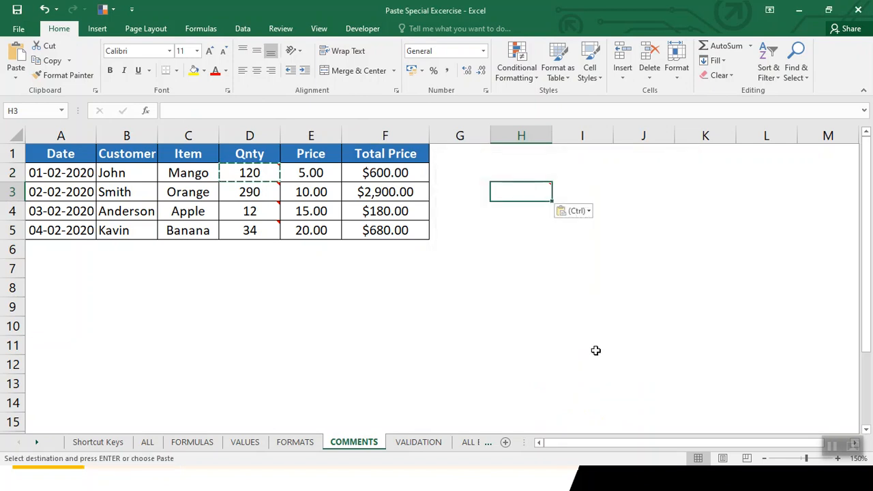
pyautogui.moveTo(539, 188)
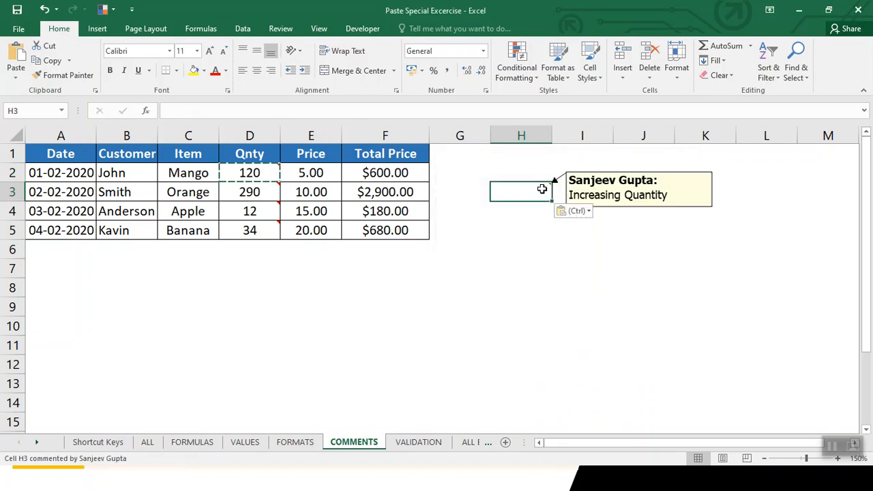
# Step: On the VALIDATION sheet, use the Item drop-down lists to set C2 to Orange, C3 to Apple and C4 to Apple
pyautogui.click(418, 442)
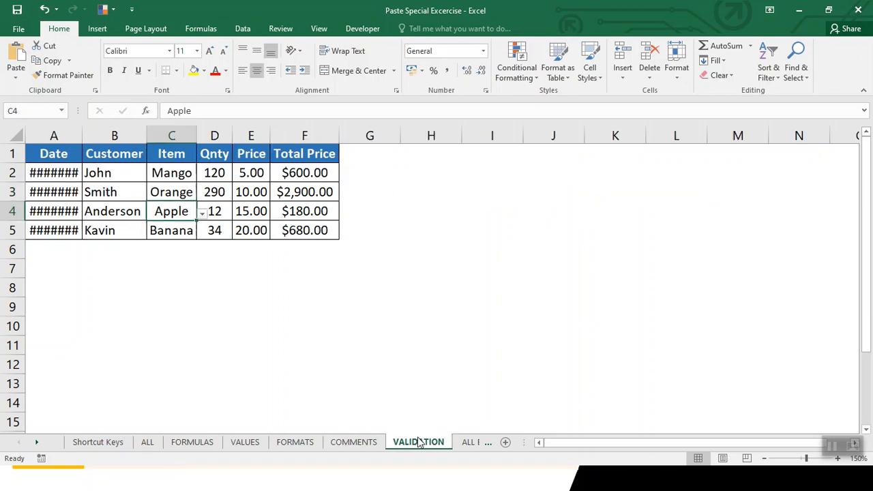
pyautogui.click(184, 175)
pyautogui.click(202, 175)
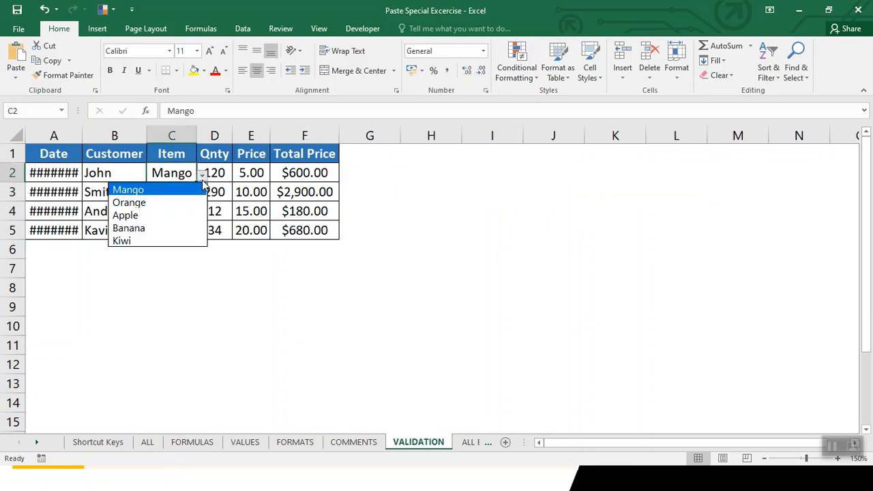
pyautogui.click(173, 202)
pyautogui.click(176, 192)
pyautogui.click(202, 193)
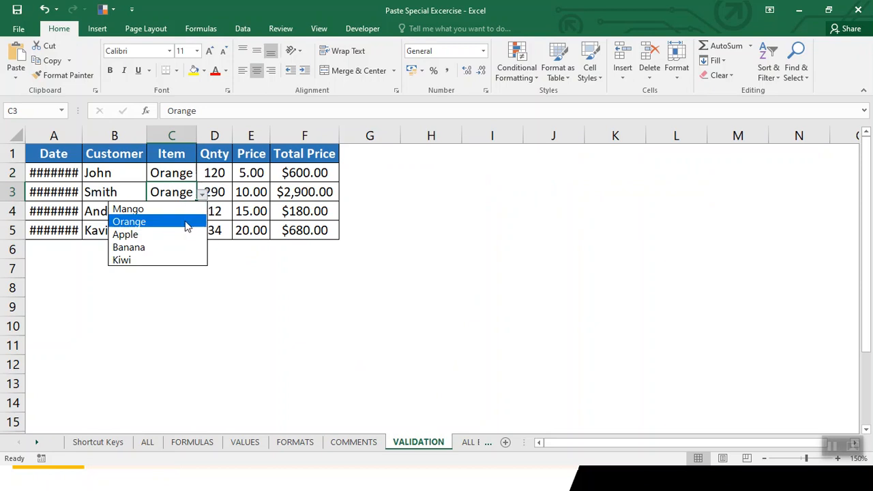
pyautogui.click(171, 234)
pyautogui.click(183, 211)
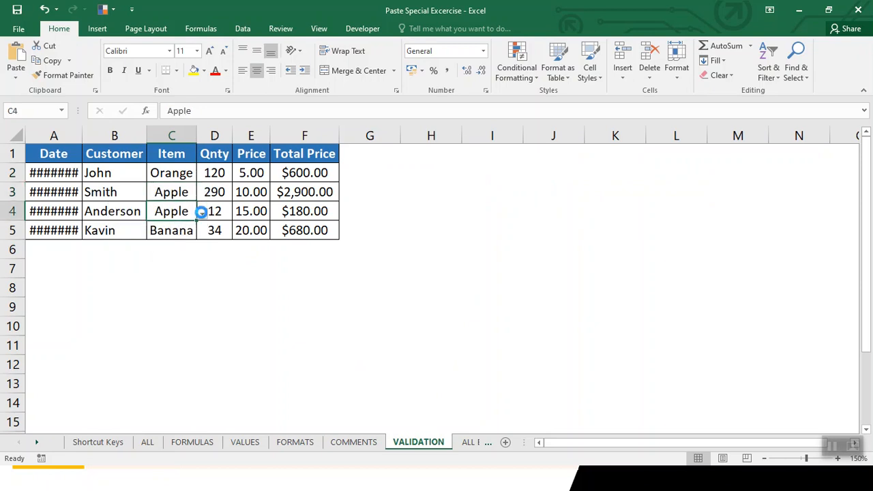
pyautogui.click(201, 213)
pyautogui.click(171, 253)
pyautogui.click(558, 179)
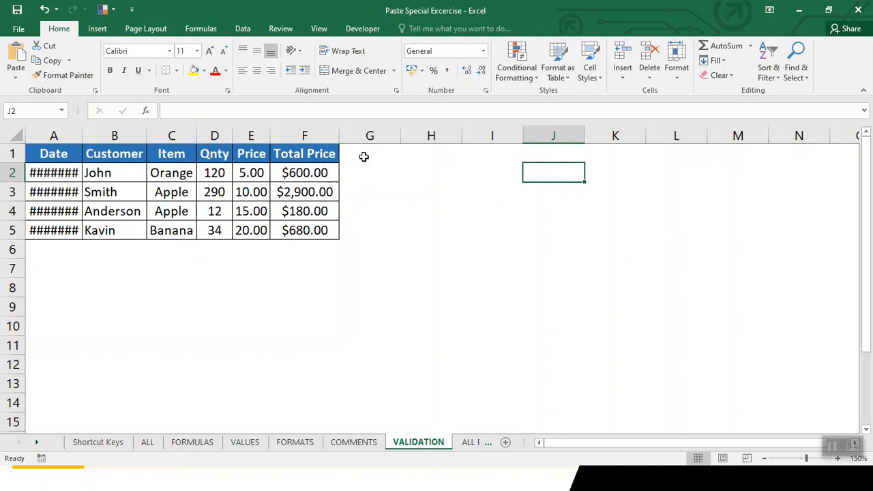
# Step: Copy Item cell C2 and paste only its drop-down rule into F9 using Paste Special with the Validation option
pyautogui.click(164, 175)
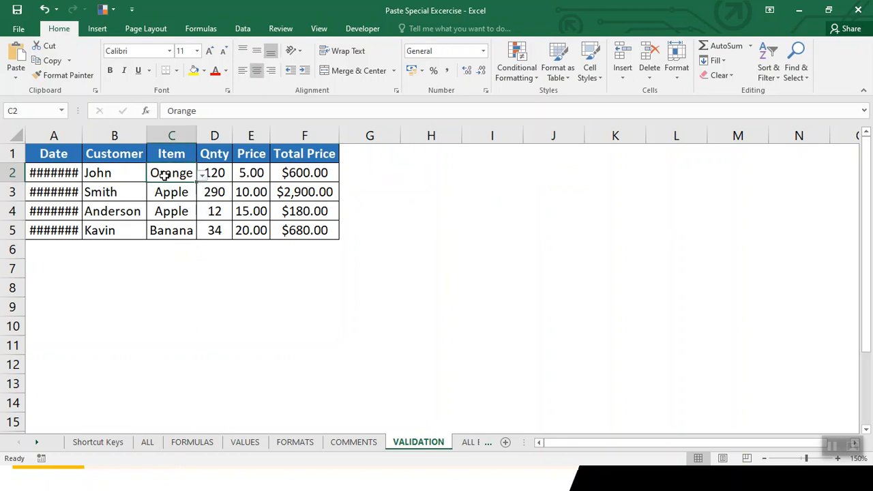
pyautogui.rightClick(167, 175)
pyautogui.moveTo(209, 265)
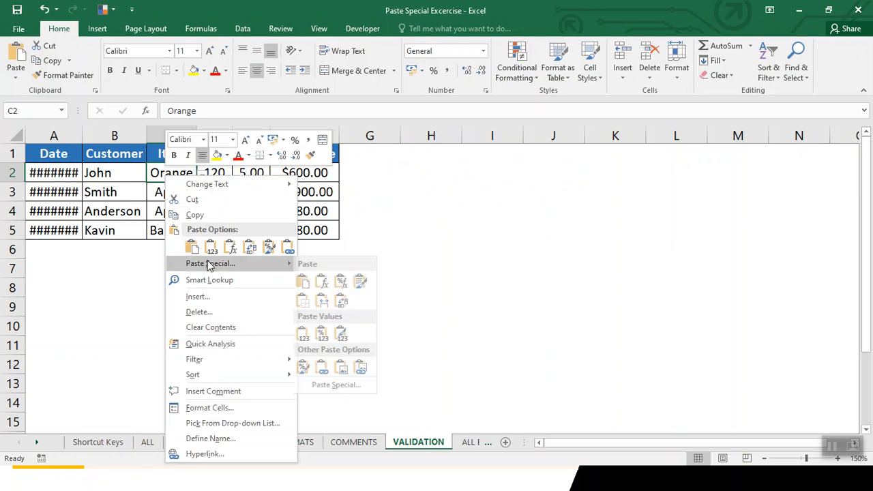
pyautogui.click(204, 215)
pyautogui.click(275, 310)
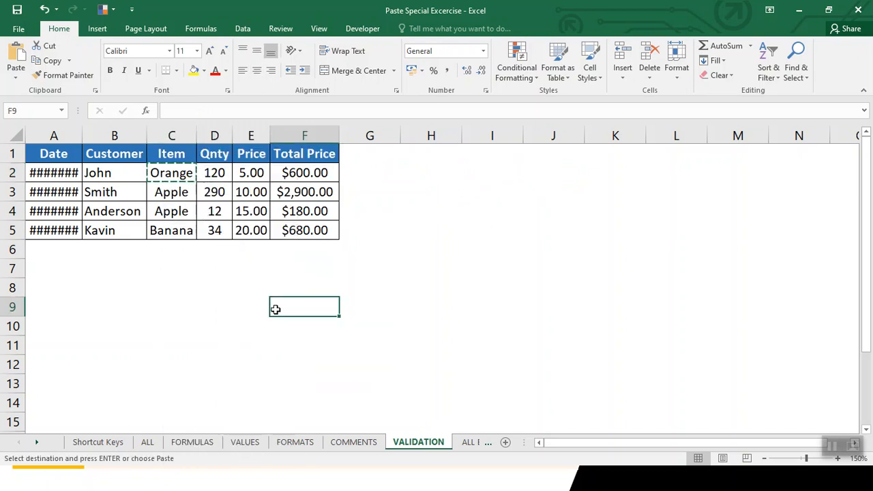
pyautogui.rightClick(276, 309)
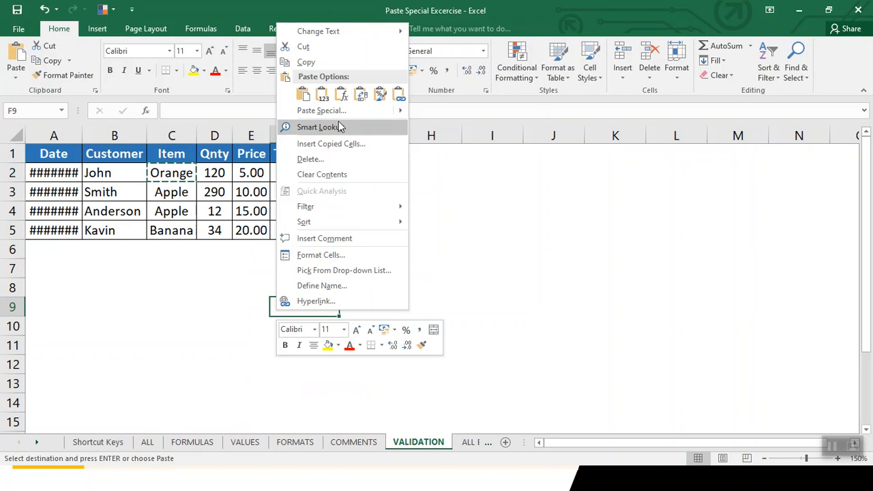
pyautogui.moveTo(374, 117)
pyautogui.click(450, 232)
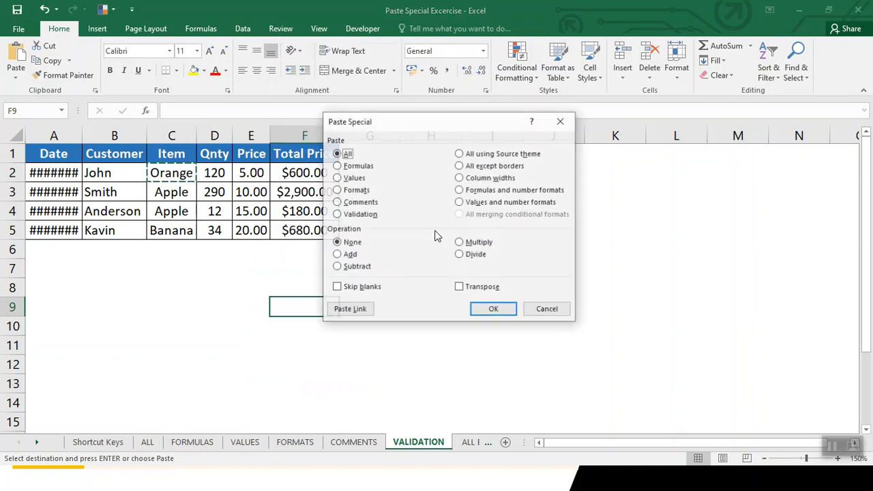
pyautogui.click(360, 214)
pyautogui.click(493, 309)
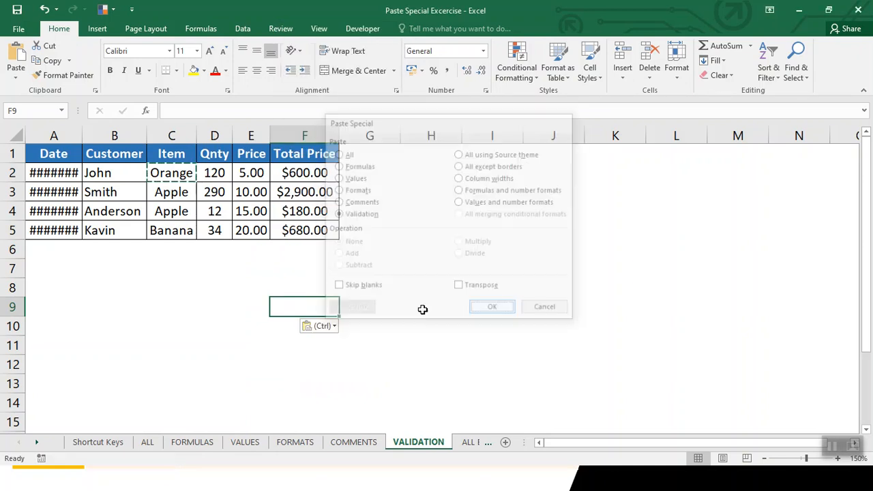
# Step: Test the pasted drop-down list in F9 by choosing Apple, followed by Kiwi
pyautogui.click(344, 311)
pyautogui.click(296, 346)
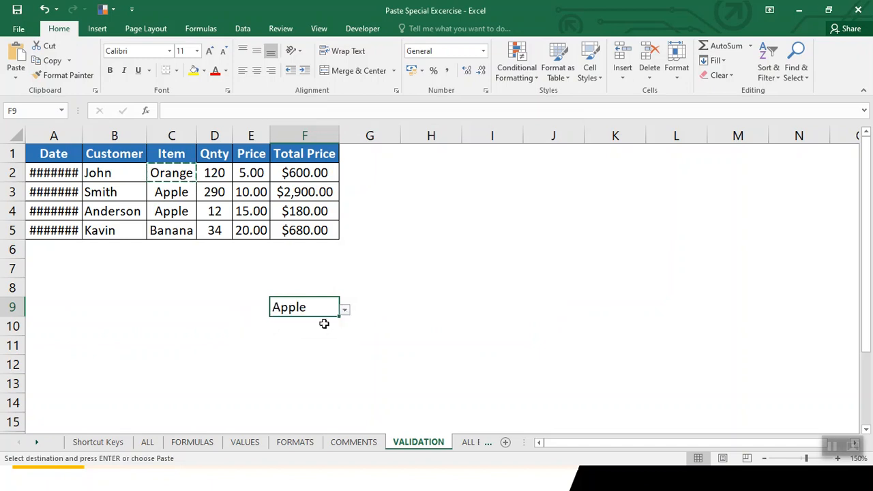
pyautogui.click(344, 311)
pyautogui.click(300, 375)
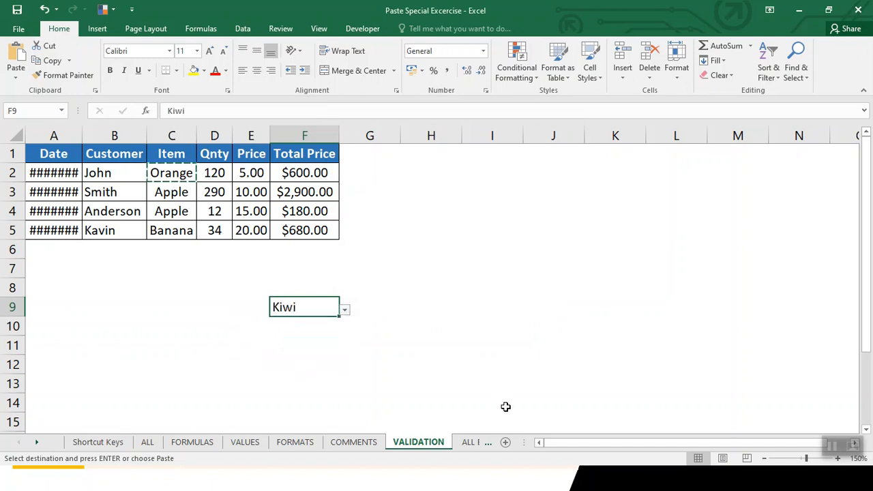
# Step: On the ALL EXCEPT BORDERS sheet, auto-fit column A and copy the table A1:F5
pyautogui.click(472, 442)
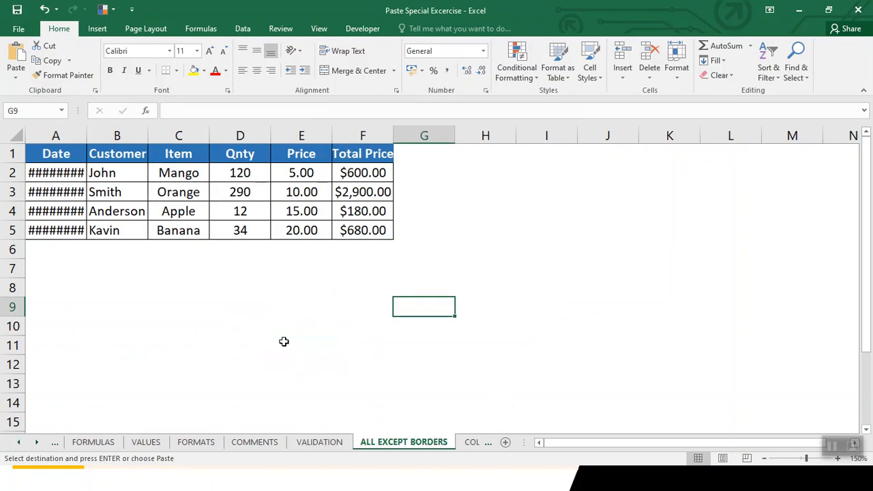
pyautogui.click(93, 136)
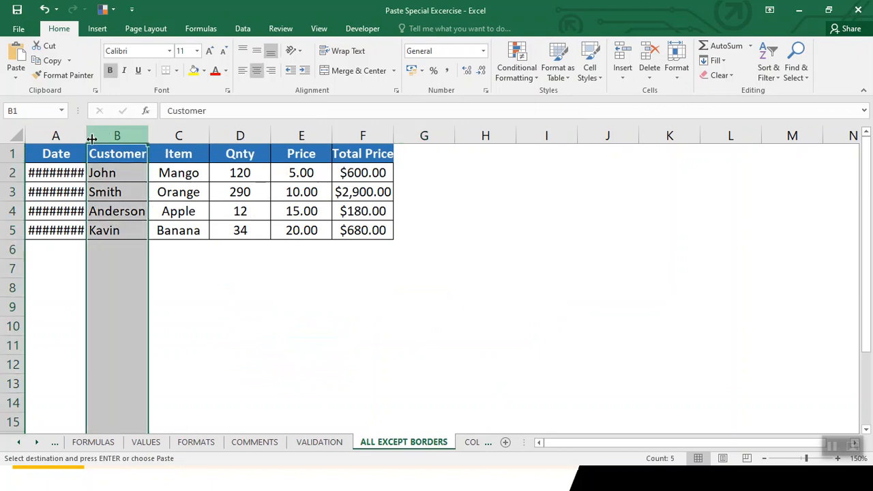
pyautogui.doubleClick(87, 136)
pyautogui.moveTo(41, 159); pyautogui.dragTo(362, 230)
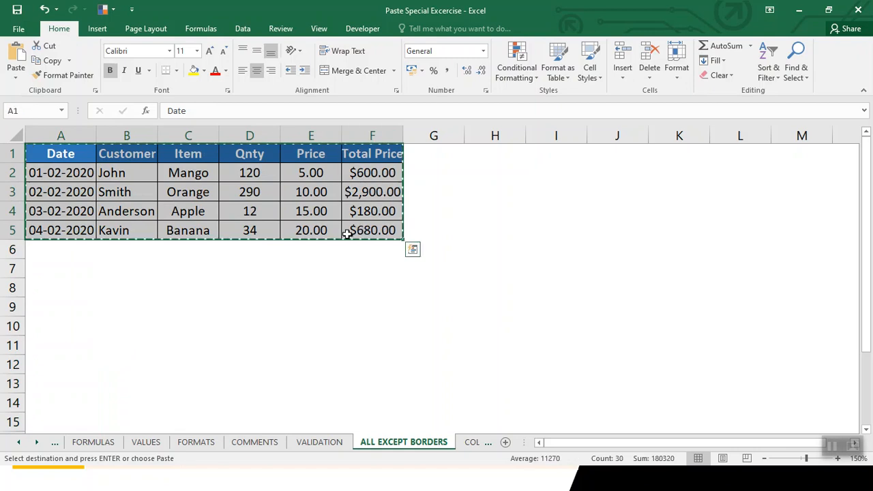
# Step: Paste the copied table at C8 using Paste Special with the All except borders option, and auto-fit column C
pyautogui.click(183, 295)
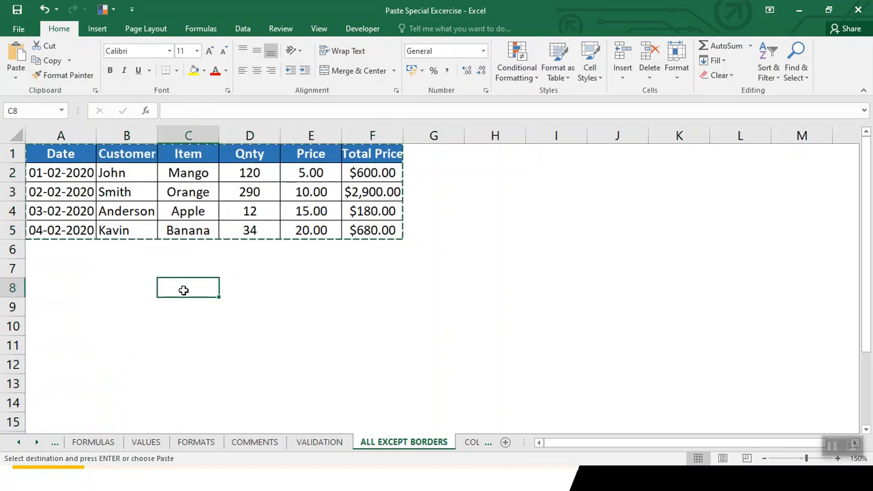
pyautogui.rightClick(183, 292)
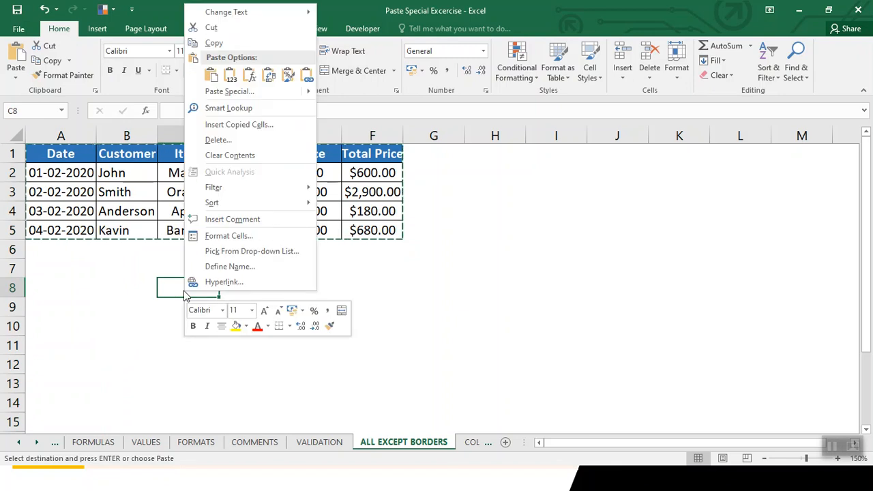
pyautogui.moveTo(278, 96)
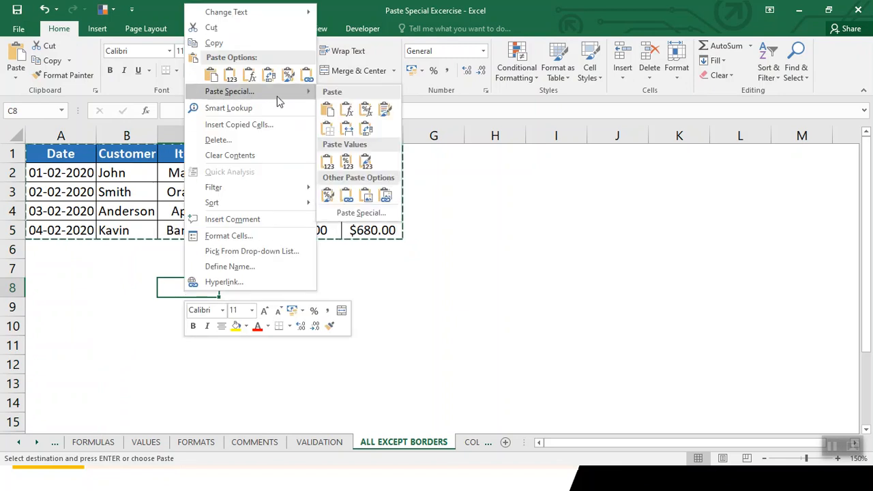
pyautogui.click(360, 213)
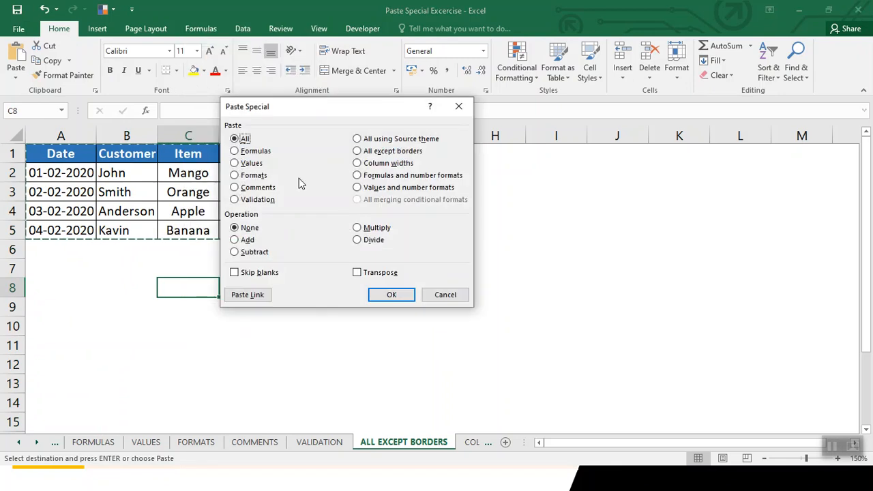
pyautogui.click(390, 295)
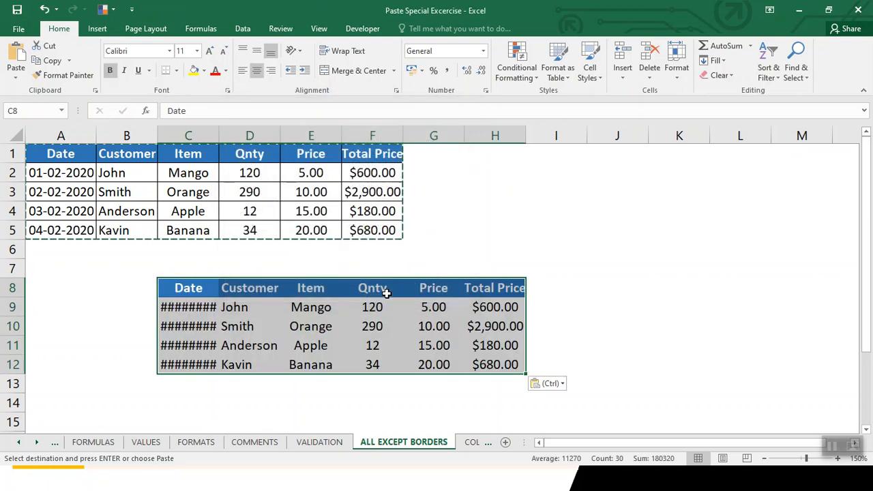
pyautogui.doubleClick(219, 138)
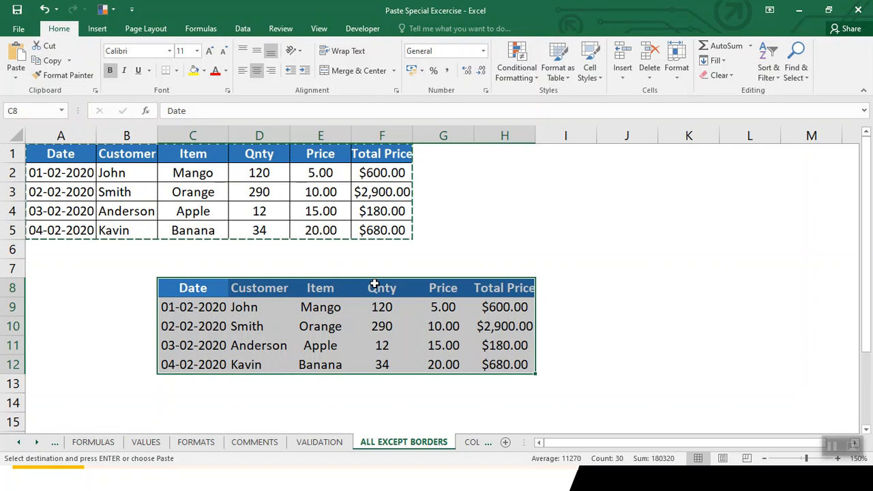
# Step: Create a new blank workbook and paste the copied table into it at A1
pyautogui.press('Left')
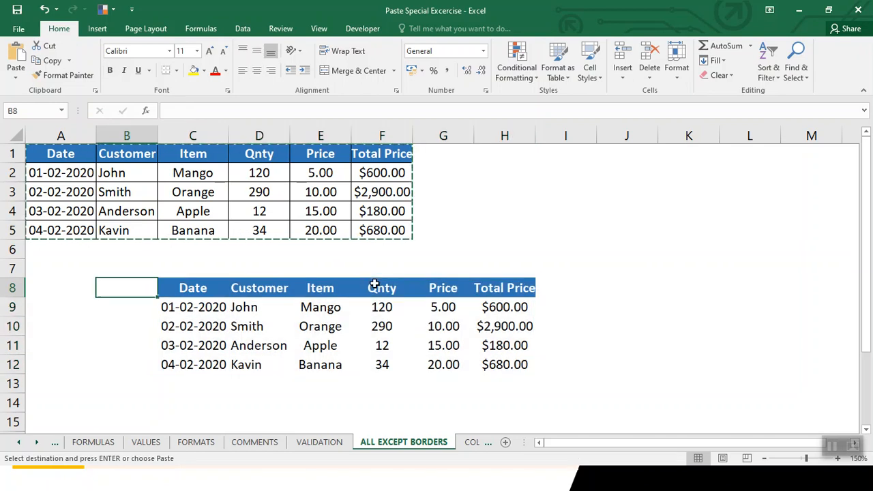
pyautogui.hotkey('ctrl', 'Up')
pyautogui.hotkey('ctrl', 'Up')
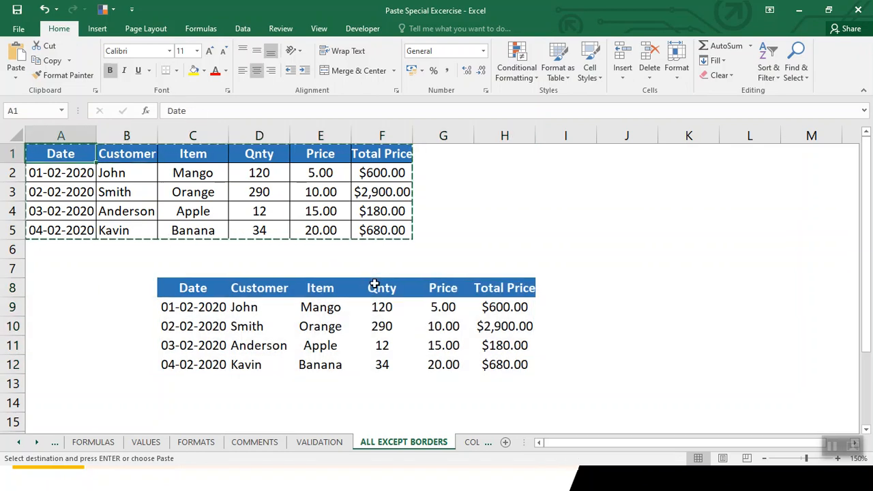
pyautogui.hotkey('ctrl', 'n')
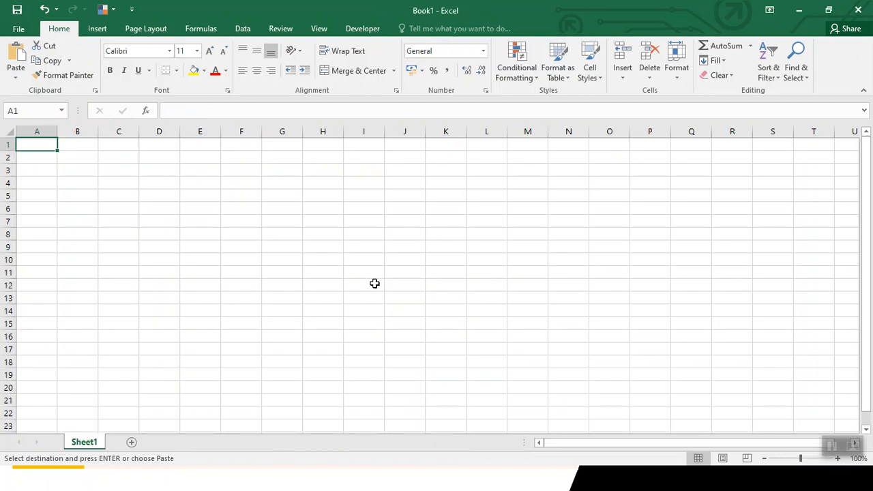
pyautogui.hotkey('ctrl', 'v')
# Step: Auto-fit the column widths of the pasted table in the new workbook and widen its Price column slightly
pyautogui.hotkey('alt', 'h')
pyautogui.press('o')
pyautogui.press('i')
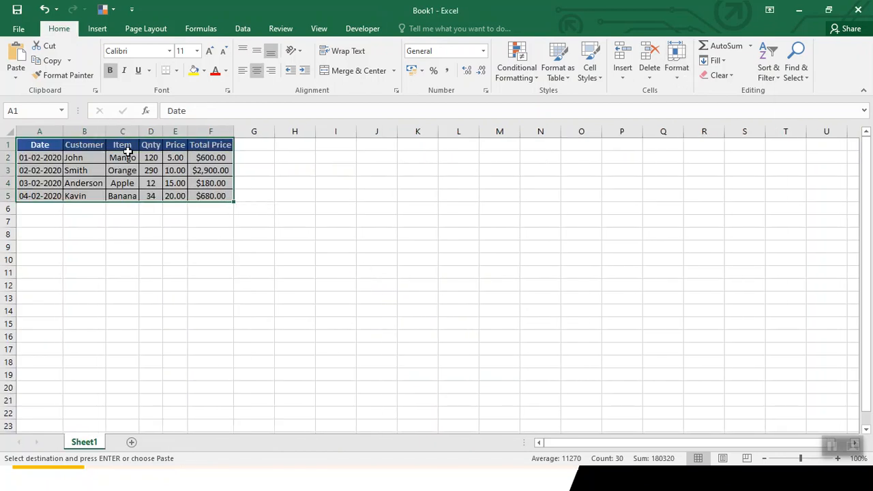
pyautogui.click(151, 182)
pyautogui.moveTo(189, 128); pyautogui.dragTo(202, 128)
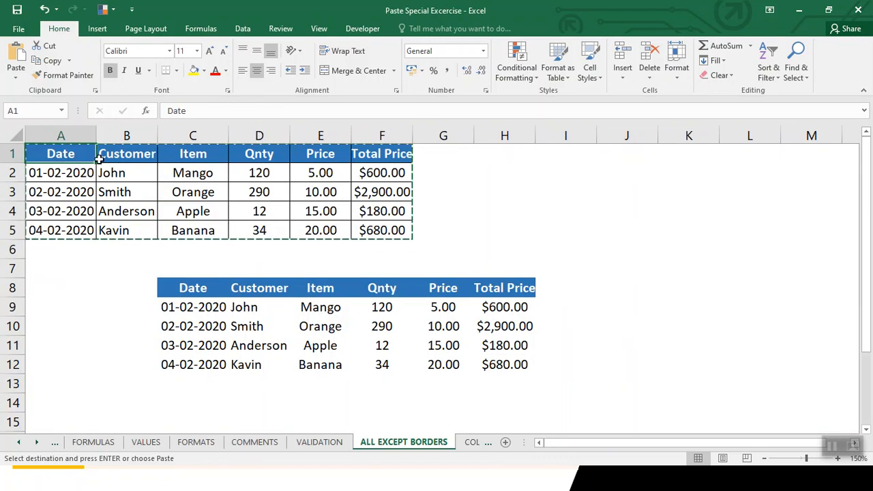
# Step: In the Paste Special Excercise workbook, fill the header row A1:F1 with the purple recent color
pyautogui.moveTo(68, 163); pyautogui.dragTo(383, 158)
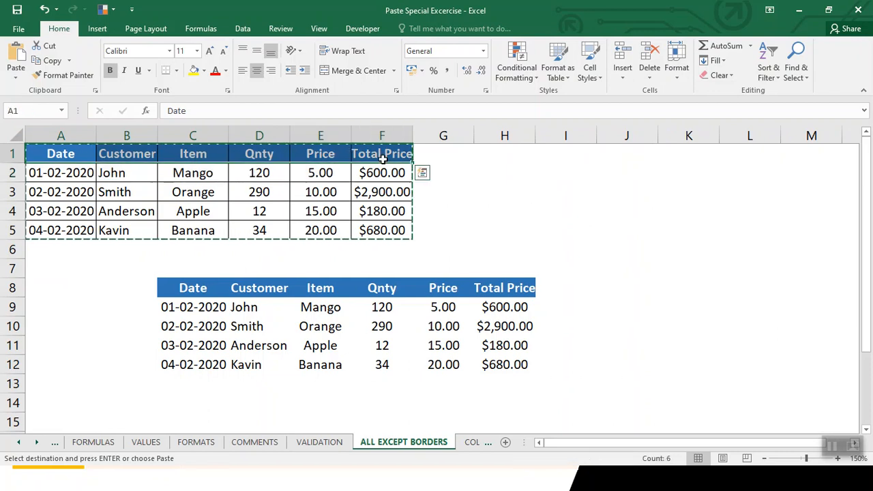
pyautogui.click(202, 71)
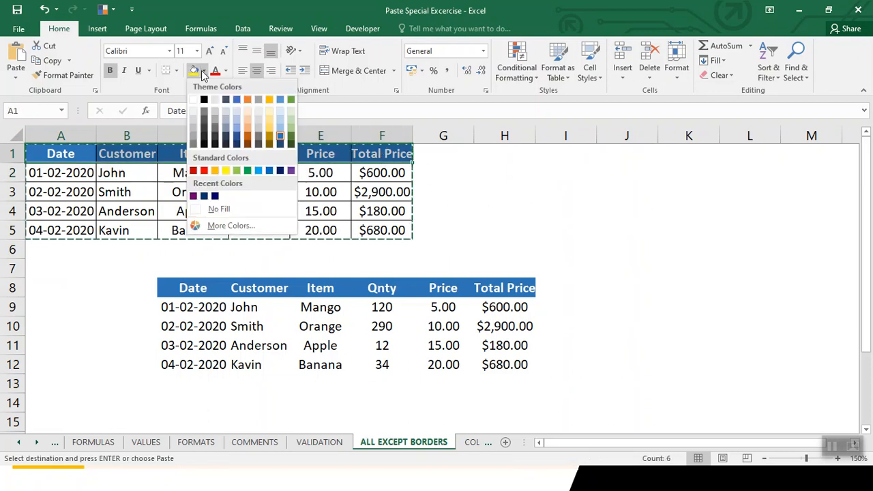
pyautogui.click(193, 196)
# Step: Copy the purple-header table A1:F5 and paste it at I1 in the Book1 workbook
pyautogui.moveTo(80, 159); pyautogui.dragTo(380, 229)
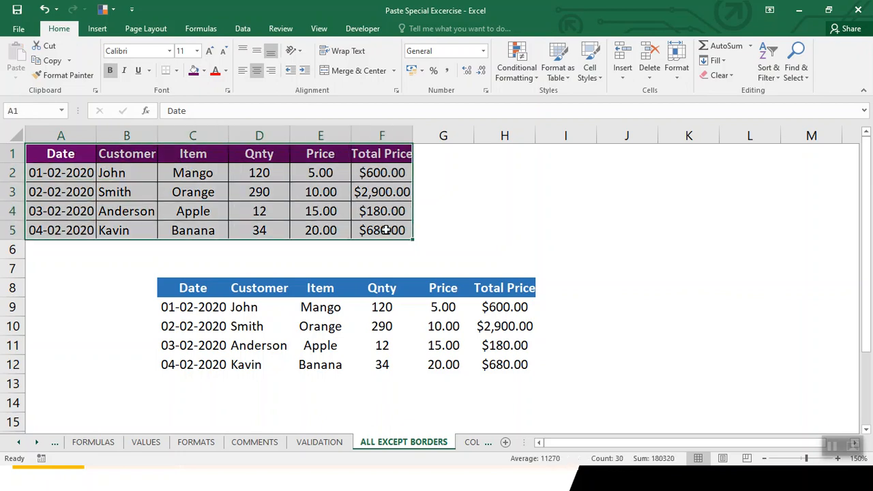
pyautogui.hotkey('ctrl', 'c')
pyautogui.hotkey('alt', 'Tab')
pyautogui.click(361, 155)
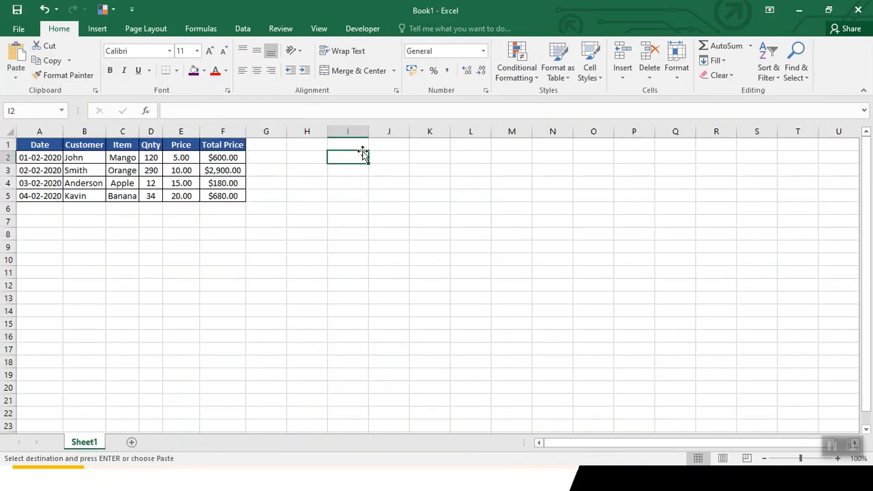
pyautogui.click(361, 146)
pyautogui.hotkey('ctrl', 'v')
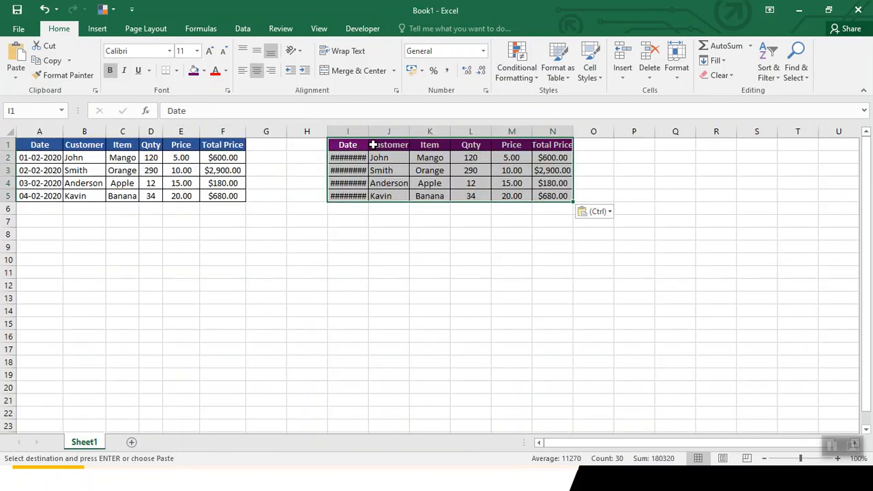
# Step: Auto-fit the Date, Customer, Item, Qnty and Total Price columns of the table pasted at I1
pyautogui.doubleClick(369, 131)
pyautogui.doubleClick(414, 131)
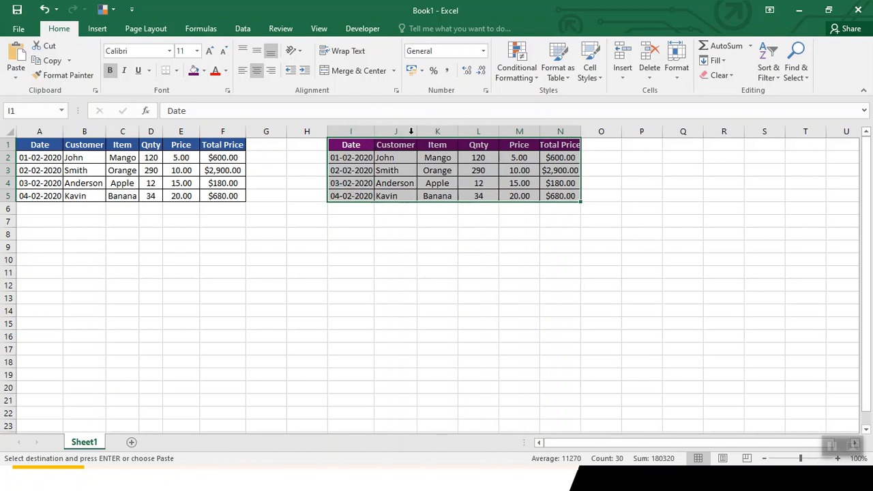
pyautogui.doubleClick(460, 131)
pyautogui.doubleClick(491, 131)
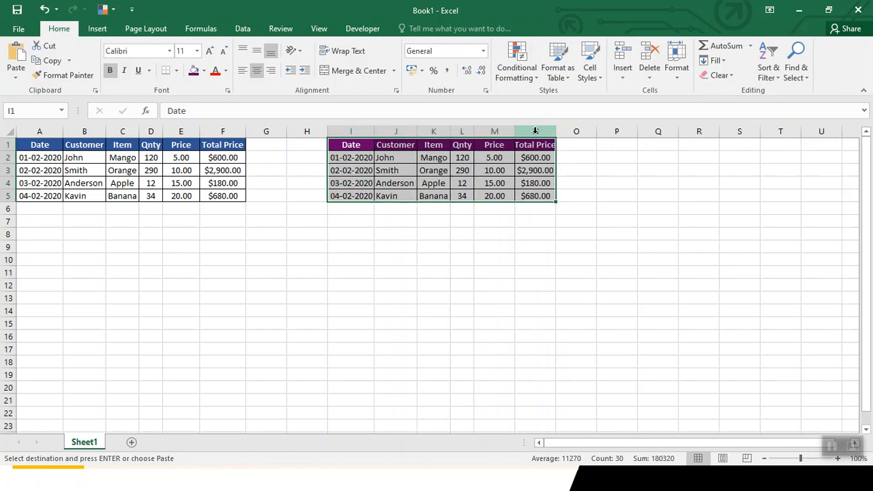
pyautogui.doubleClick(556, 131)
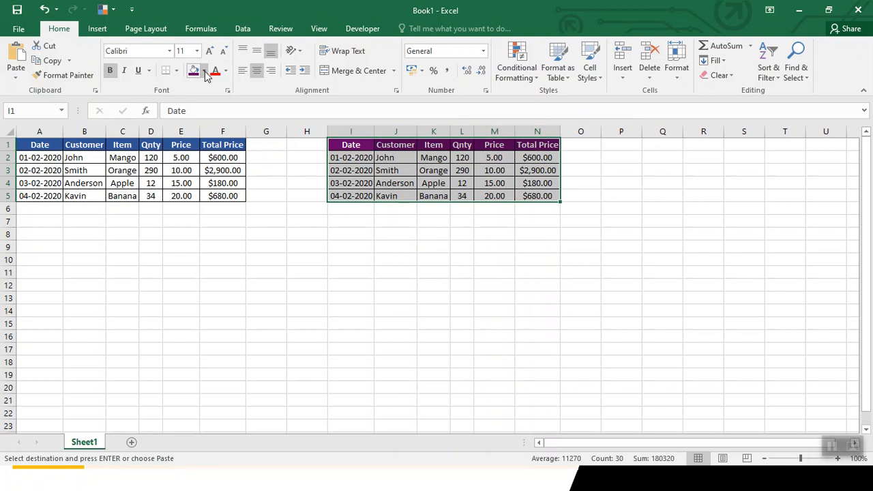
pyautogui.click(204, 71)
pyautogui.click(206, 76)
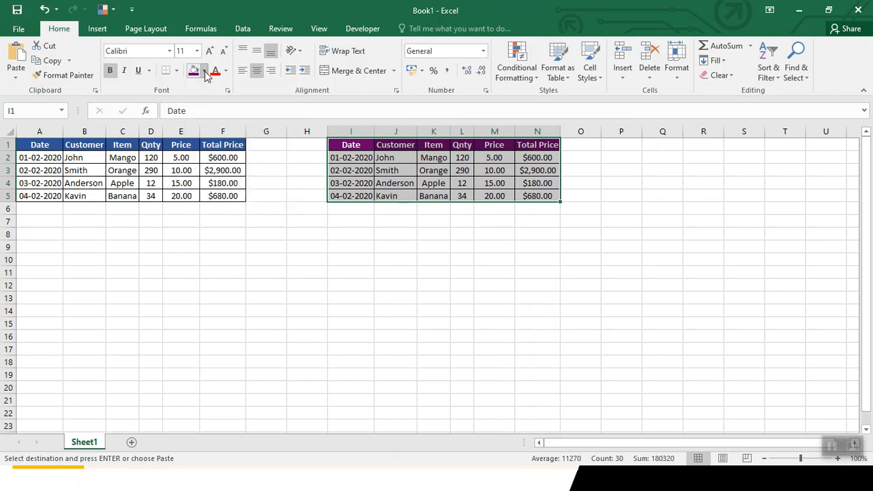
pyautogui.click(265, 216)
pyautogui.click(104, 145)
pyautogui.moveTo(108, 147); pyautogui.dragTo(123, 158)
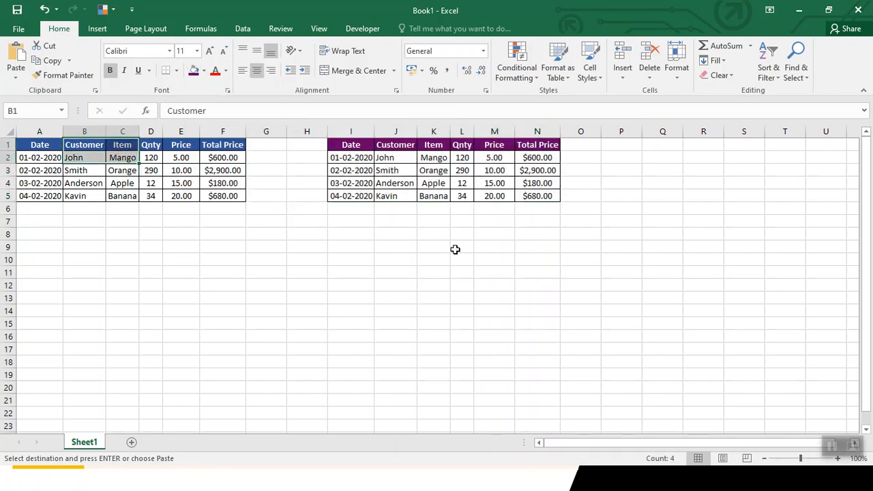
# Step: Zoom the Book1 sheet to 130% and auto-fit the Date column of its blue-header table
pyautogui.moveTo(801, 458); pyautogui.dragTo(813, 463)
pyautogui.click(837, 460)
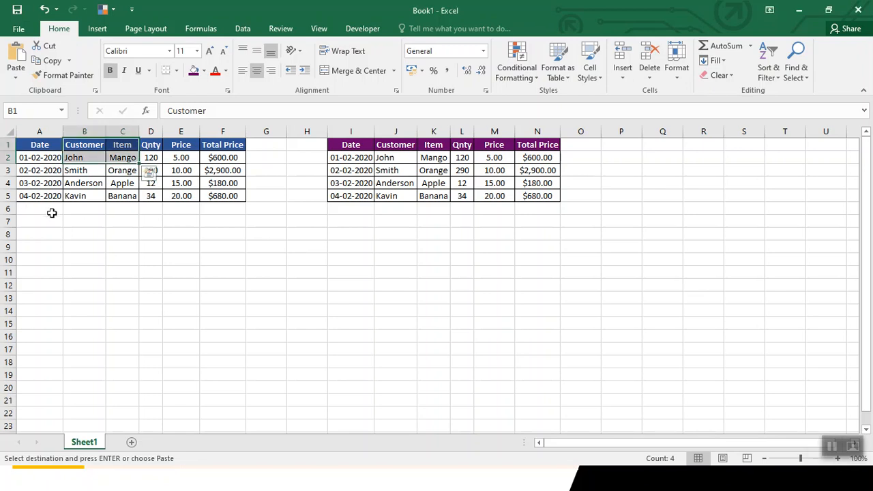
pyautogui.click(85, 233)
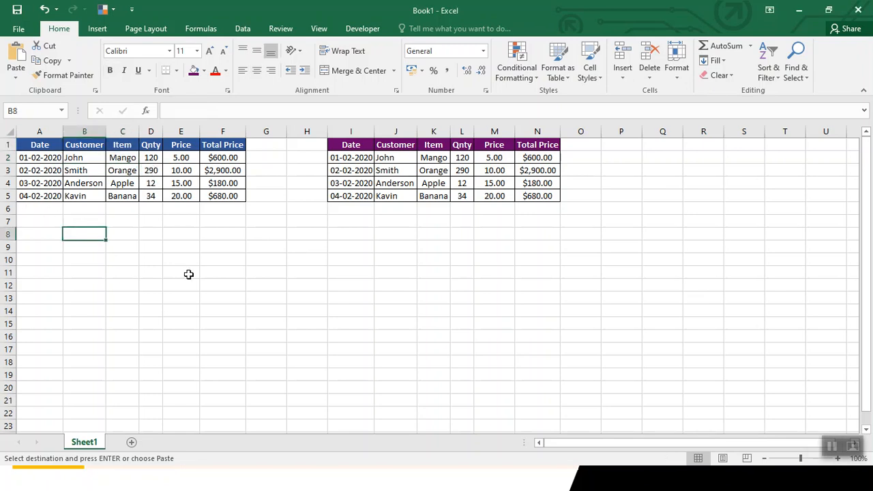
pyautogui.click(838, 462)
pyautogui.scroll(2, 257, 237)
pyautogui.scroll(-2, 220, 251)
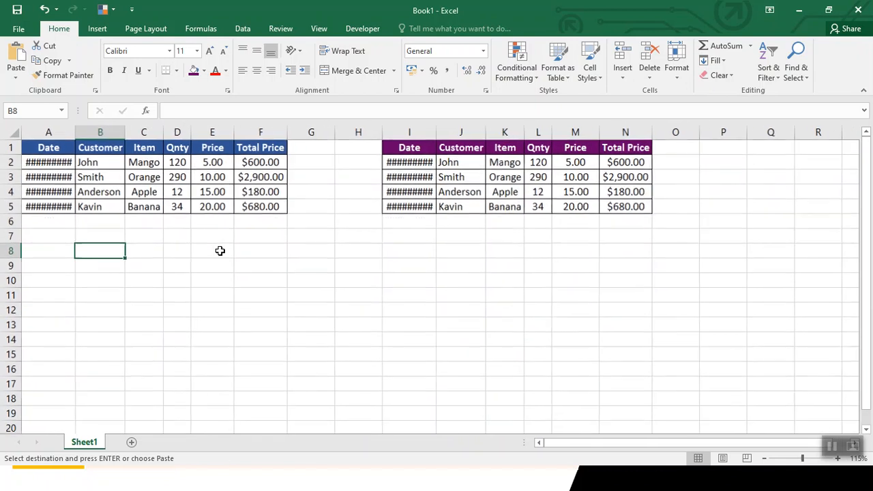
pyautogui.scroll(2, 203, 246)
pyautogui.doubleClick(84, 135)
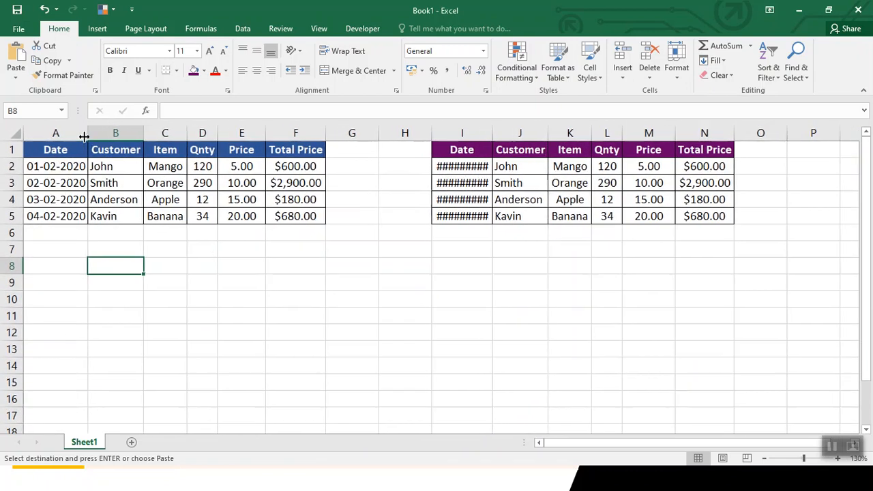
pyautogui.click(93, 151)
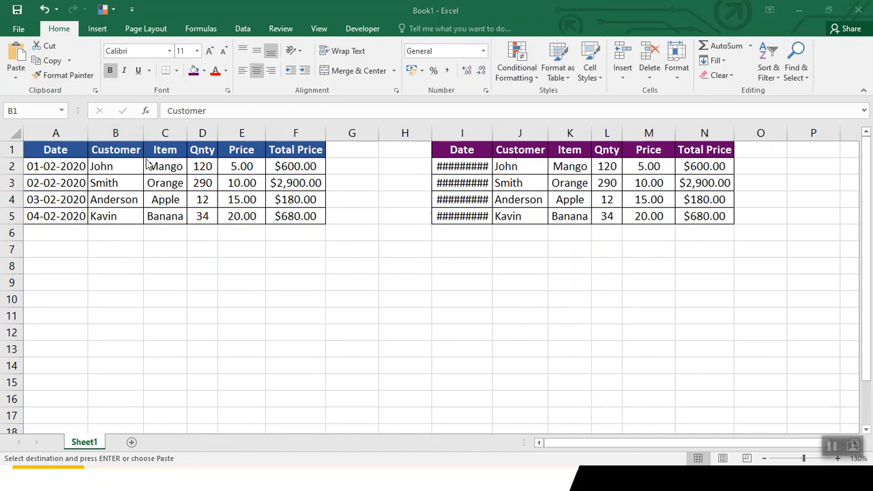
# Step: Switch back to the Paste Special Excercise workbook and copy the borderless table C8:H12
pyautogui.hotkey('alt', 'Tab')
pyautogui.click(365, 194)
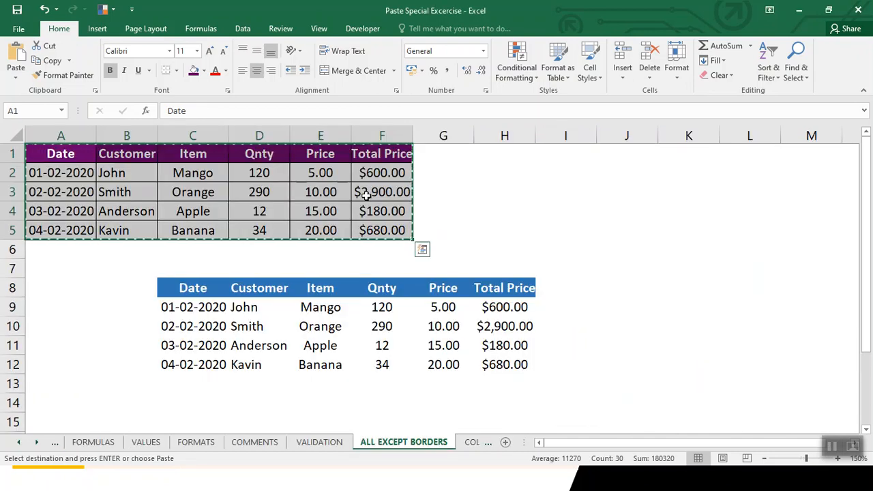
pyautogui.moveTo(263, 287); pyautogui.dragTo(436, 291)
pyautogui.hotkey('alt', 'Tab')
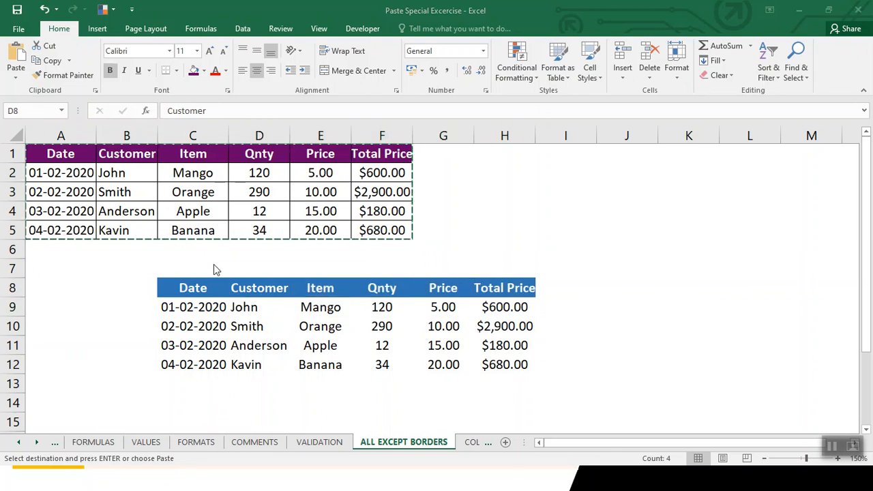
pyautogui.moveTo(195, 289); pyautogui.dragTo(502, 365)
pyautogui.click(279, 255)
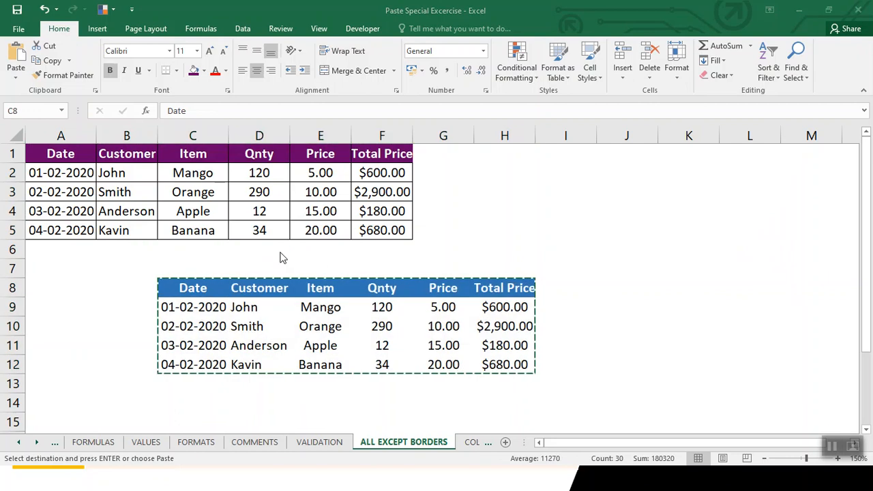
# Step: Switch to the Book1 workbook and paste the copied table at B10 with the Paste Special option All using Source theme
pyautogui.hotkey('alt', 'Tab')
pyautogui.hotkey('alt', 'Tab')
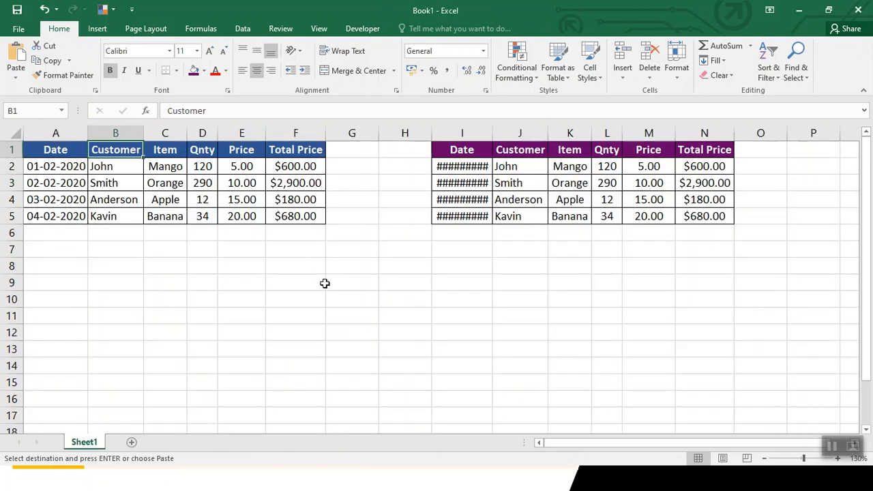
pyautogui.click(122, 297)
pyautogui.rightClick(123, 297)
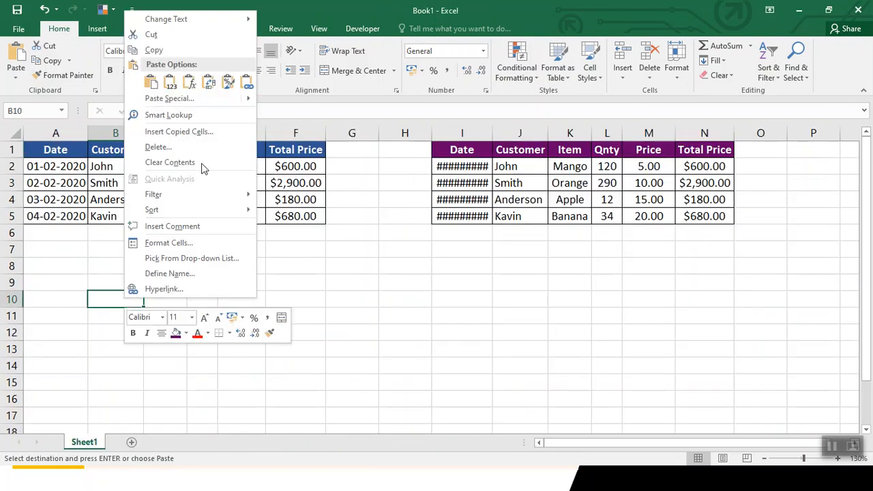
pyautogui.moveTo(197, 103)
pyautogui.click(293, 220)
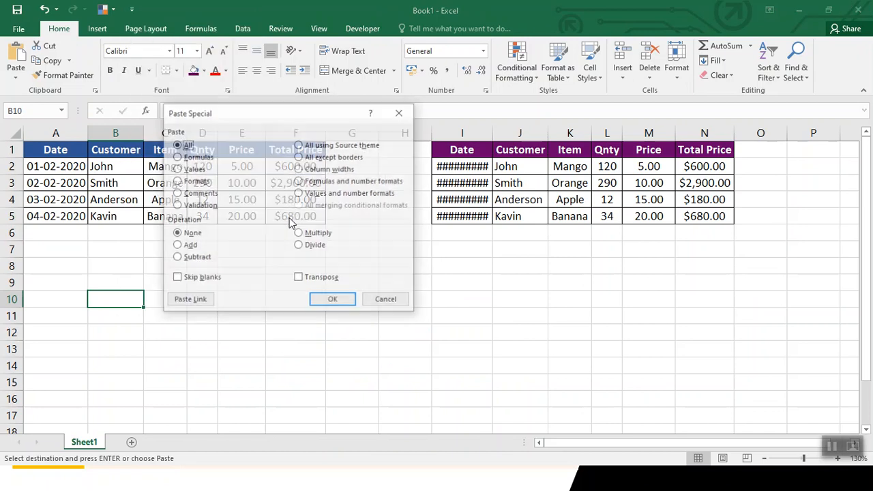
pyautogui.click(346, 146)
pyautogui.click(328, 300)
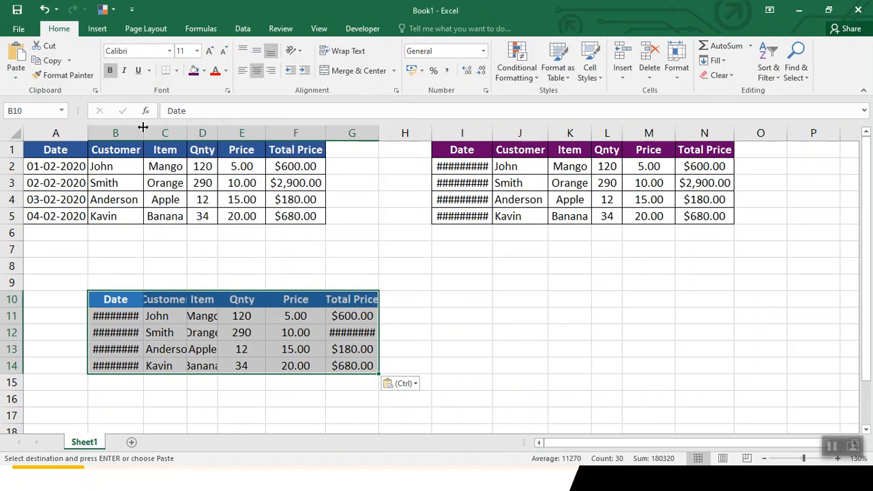
# Step: Auto-fit columns B and C around the table pasted at B10 and close Book1 without saving
pyautogui.doubleClick(143, 127)
pyautogui.doubleClick(192, 134)
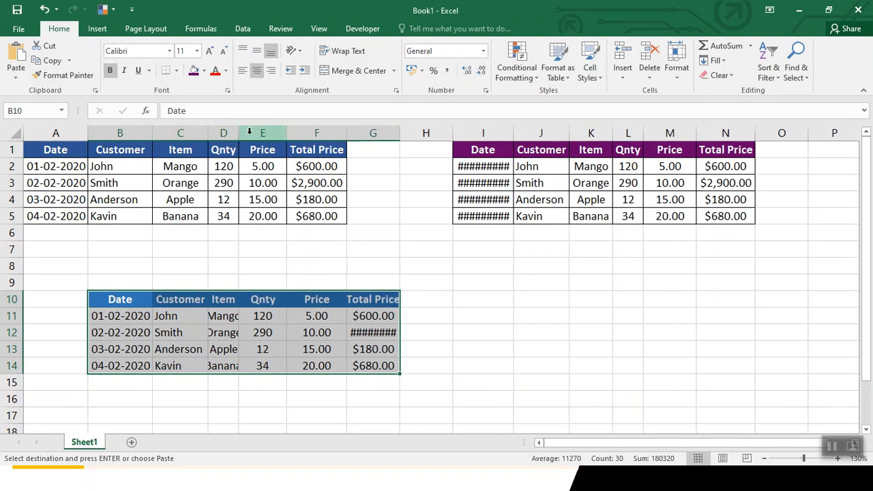
pyautogui.click(462, 253)
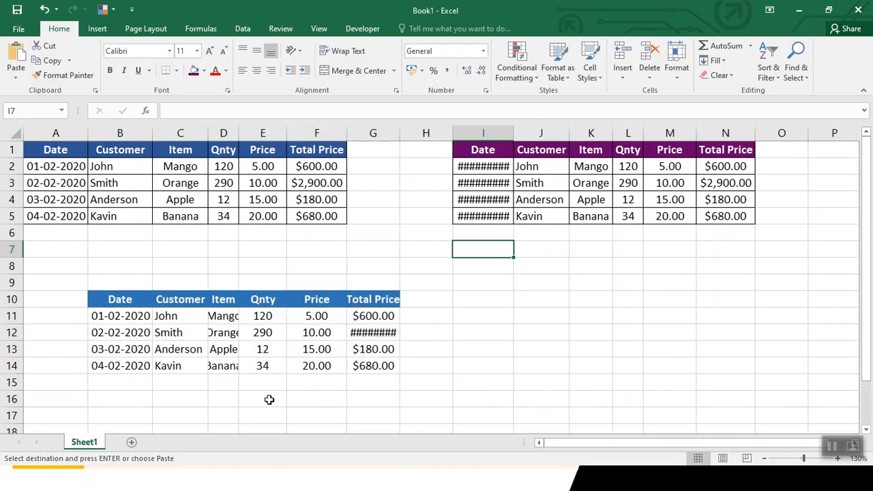
pyautogui.click(858, 9)
pyautogui.click(444, 253)
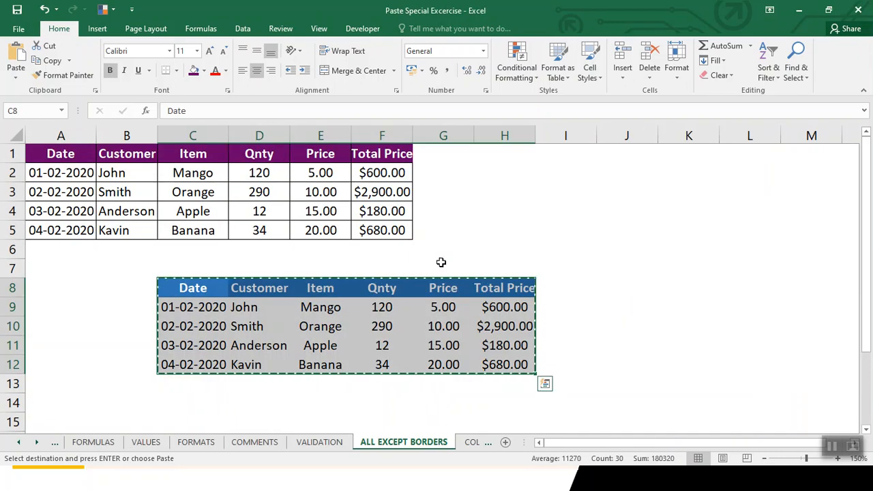
# Step: Copy the table A1:F5 from the COLUMN WIDTHS sheet and paste it at A1 in a new workbook
pyautogui.click(463, 443)
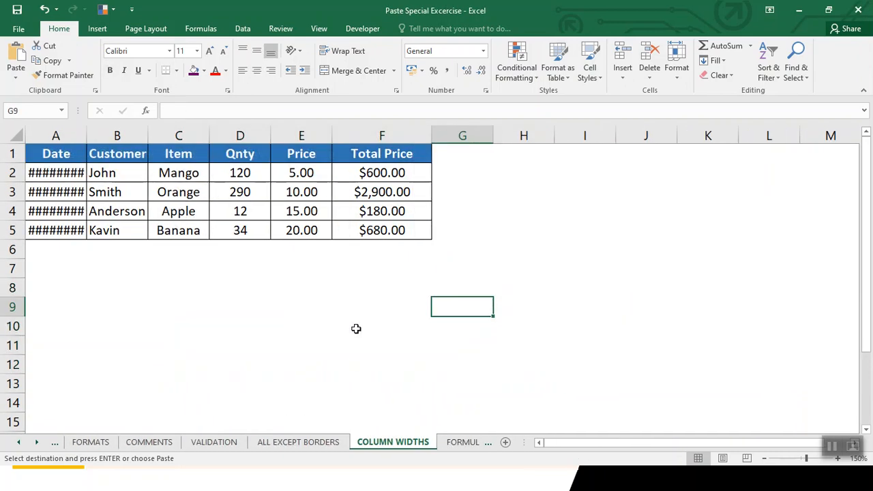
pyautogui.moveTo(64, 156)
pyautogui.mouseDown()
pyautogui.moveTo(176, 195)
pyautogui.moveTo(358, 233)
pyautogui.mouseUp()
pyautogui.hotkey('ctrl', 'c')
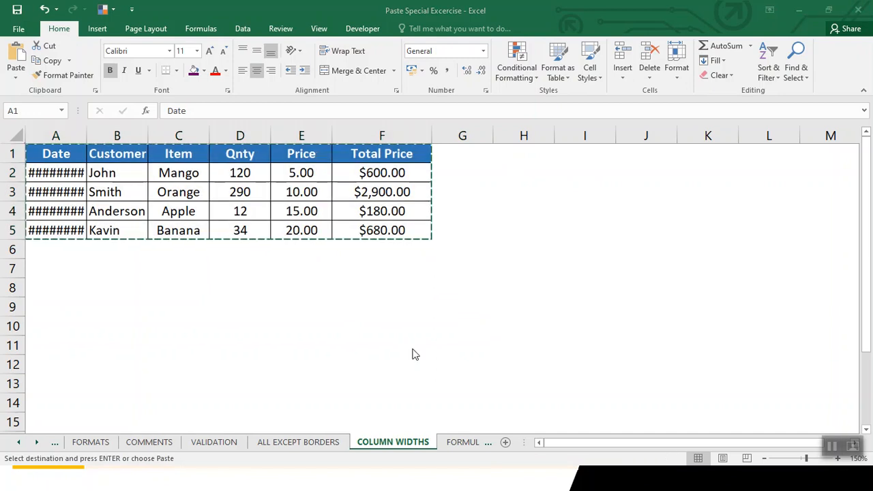
pyautogui.hotkey('ctrl', 'n')
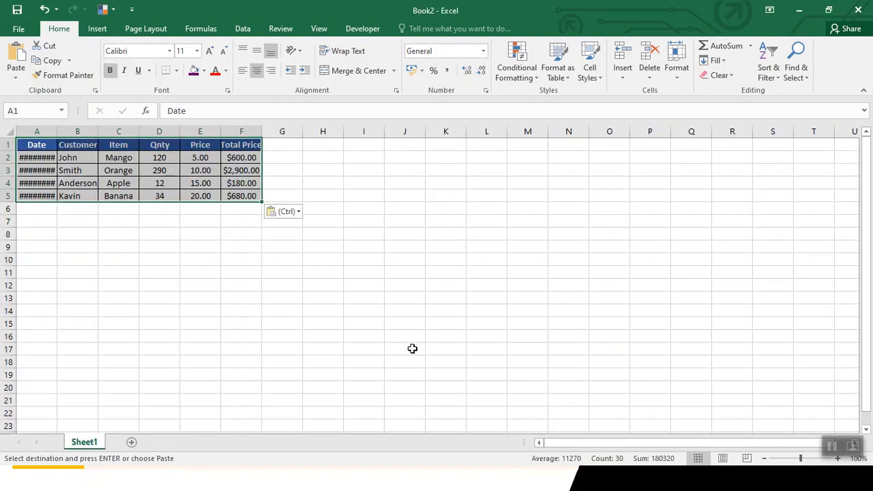
# Step: Return to the Paste Special Excercise workbook and check the column width of the Total Price column
pyautogui.hotkey('alt', 'Tab')
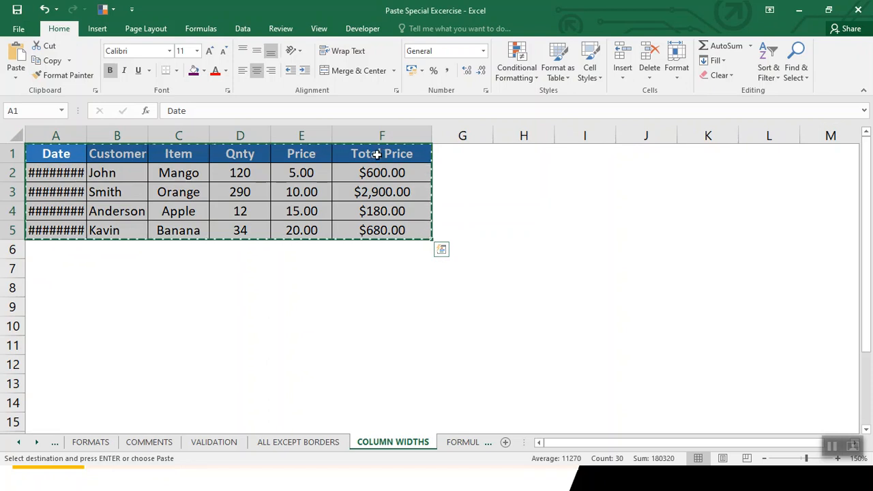
pyautogui.click(376, 155)
pyautogui.click(383, 137)
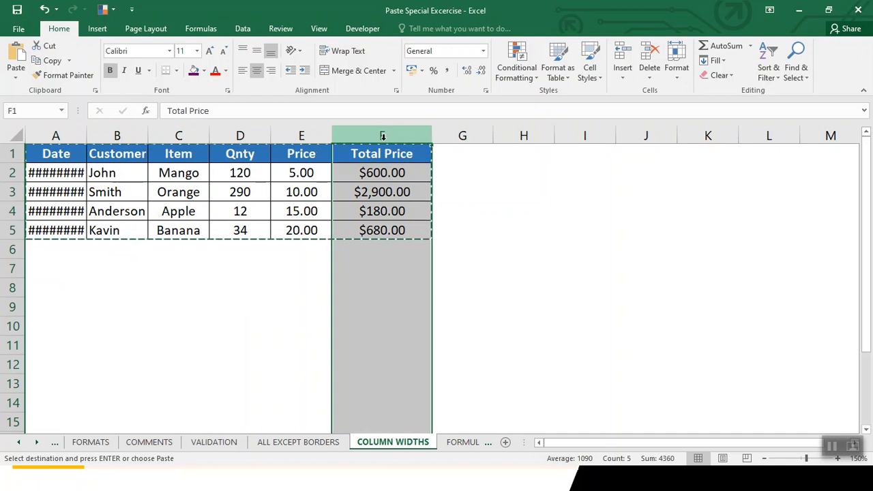
pyautogui.hotkey('alt', 'h')
pyautogui.press('o')
pyautogui.press('w')
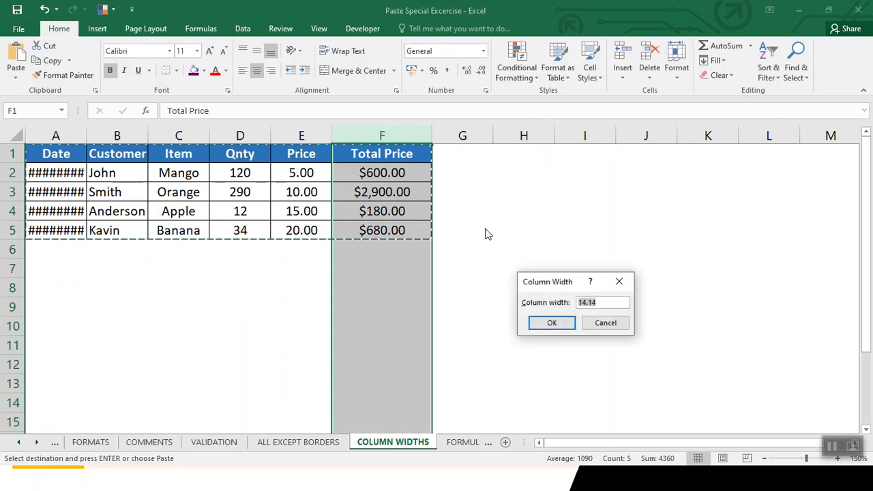
pyautogui.click(566, 326)
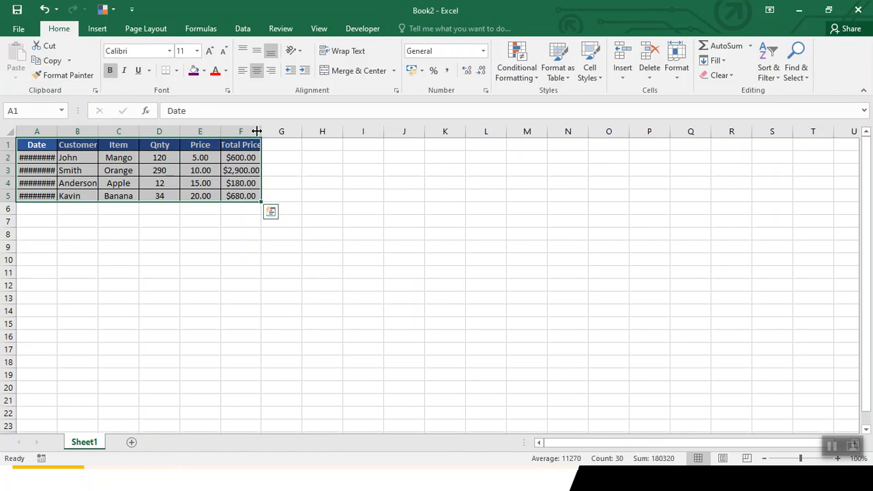
# Step: Check the column width of the pasted Total Price column in the Book2 workbook
pyautogui.click(253, 128)
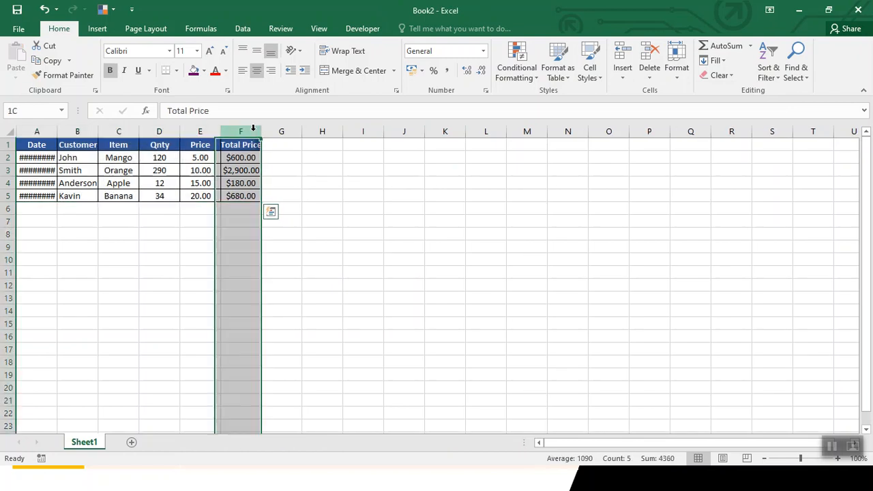
pyautogui.hotkey('alt', 'h')
pyautogui.press('o')
pyautogui.press('w')
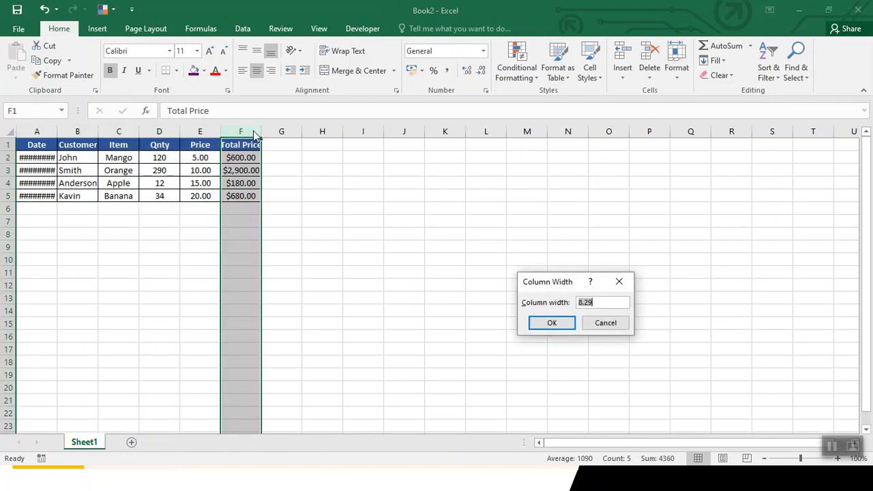
pyautogui.click(613, 325)
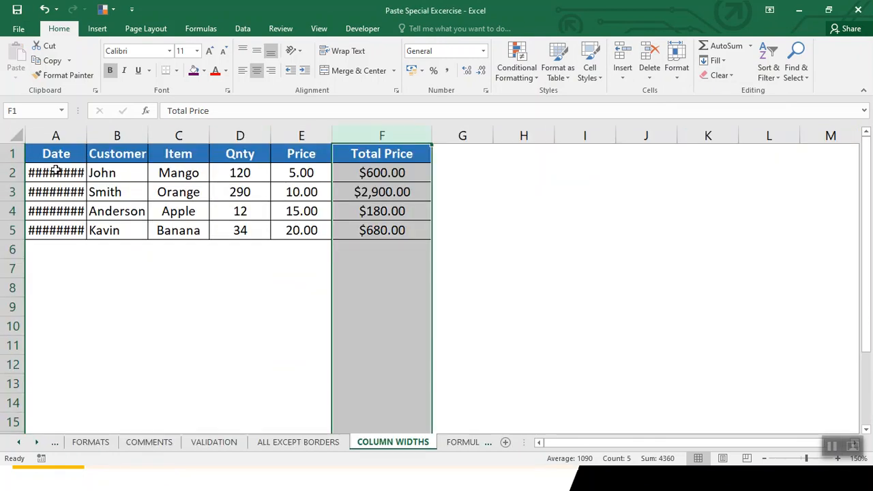
# Step: Narrow the Total Price column on the COLUMN WIDTHS sheet and copy the table A1:F5
pyautogui.moveTo(56, 156); pyautogui.dragTo(56, 172)
pyautogui.moveTo(114, 188); pyautogui.dragTo(375, 232)
pyautogui.hotkey('ctrl', 'q')
pyautogui.moveTo(431, 133); pyautogui.dragTo(366, 133)
pyautogui.moveTo(56, 152); pyautogui.dragTo(348, 231)
pyautogui.hotkey('ctrl', 'c')
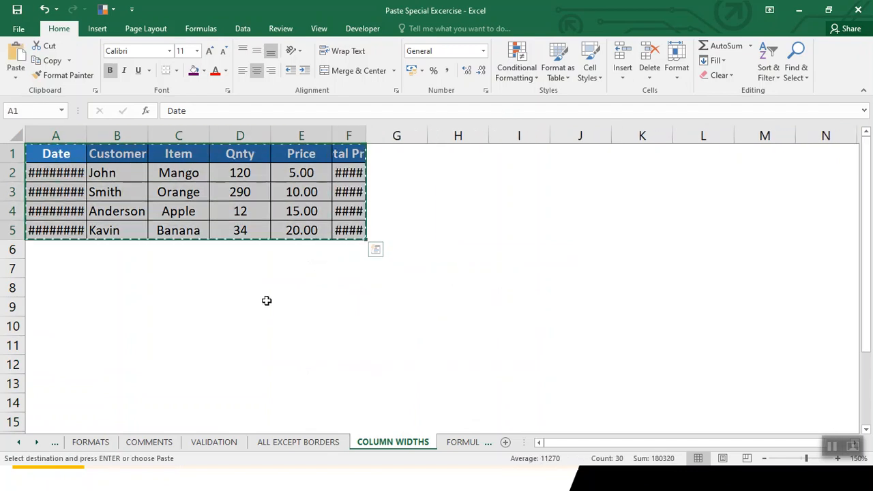
# Step: Paste only the column widths of the copied table at H1 and select column M to compare it
pyautogui.click(472, 163)
pyautogui.rightClick(472, 162)
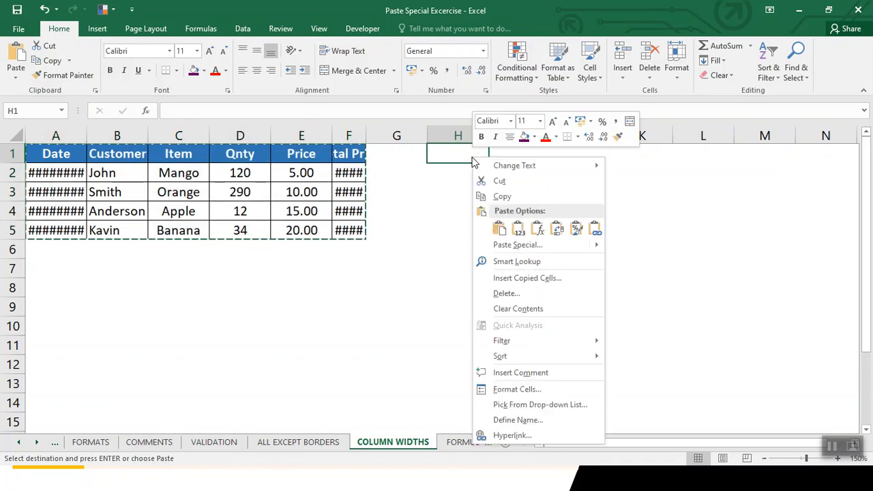
pyautogui.moveTo(546, 245)
pyautogui.click(648, 366)
pyautogui.click(700, 290)
pyautogui.click(703, 420)
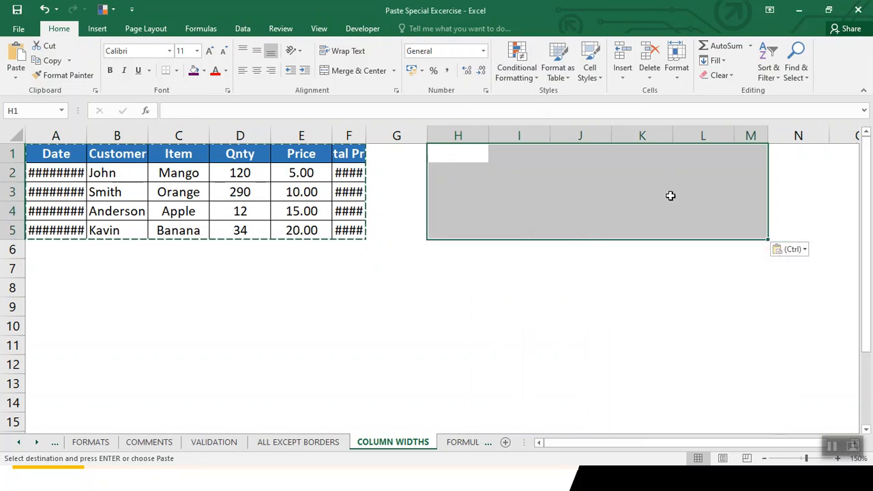
pyautogui.click(760, 134)
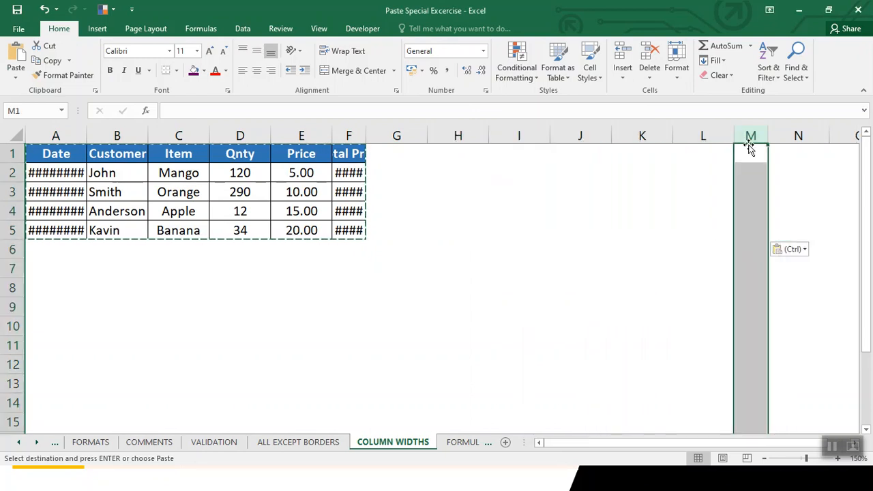
# Step: On the FORMULAS AND NUMBER FORMATS sheet, auto-fit the Date column and copy the table A1:F5
pyautogui.click(462, 442)
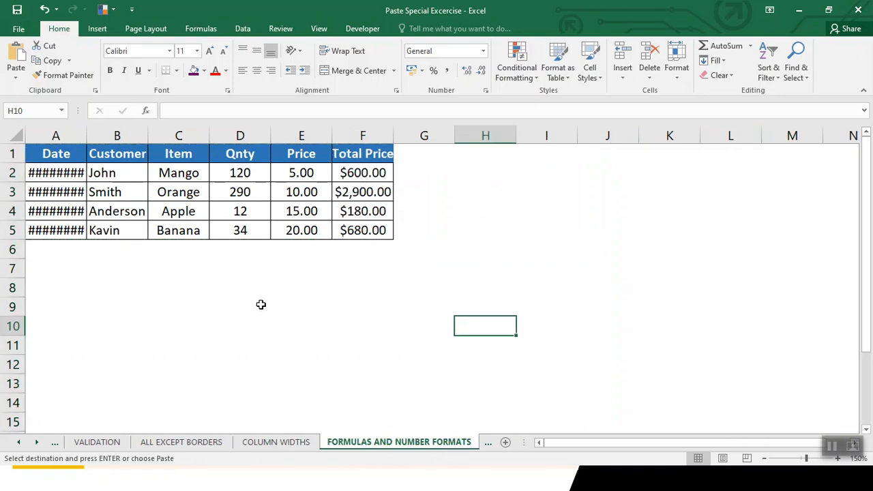
pyautogui.doubleClick(84, 124)
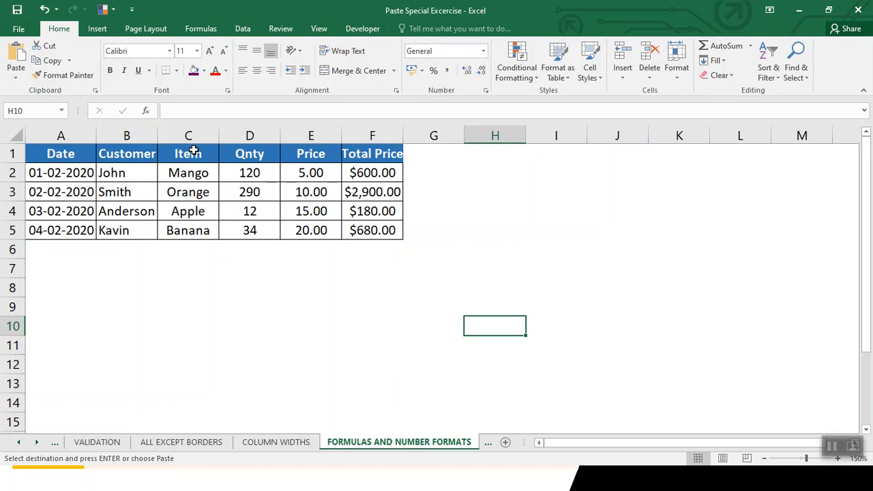
pyautogui.moveTo(49, 150); pyautogui.dragTo(362, 243)
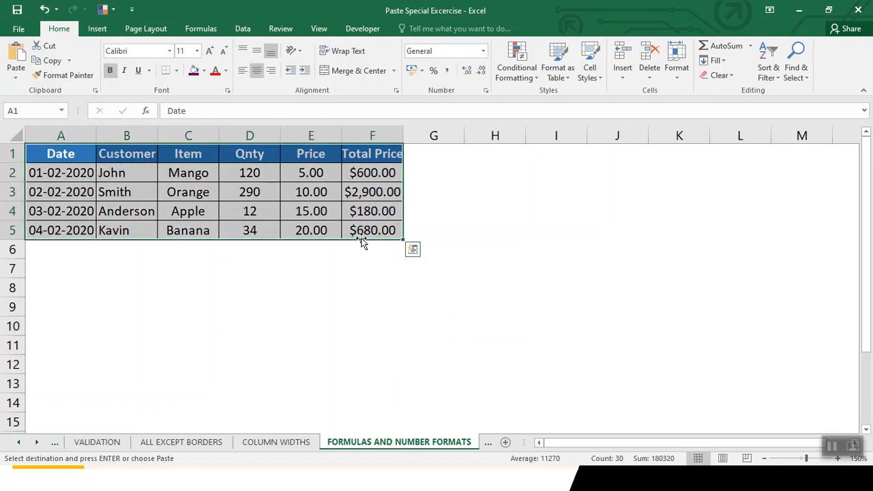
pyautogui.hotkey('ctrl', 'c')
# Step: Paste the copied table at B8 with the Paste Special option Formulas and number formats
pyautogui.click(121, 287)
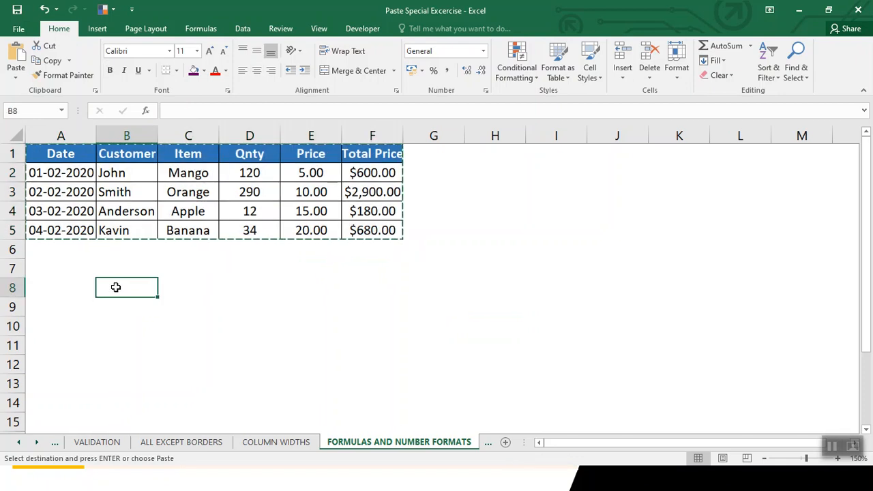
pyautogui.rightClick(116, 288)
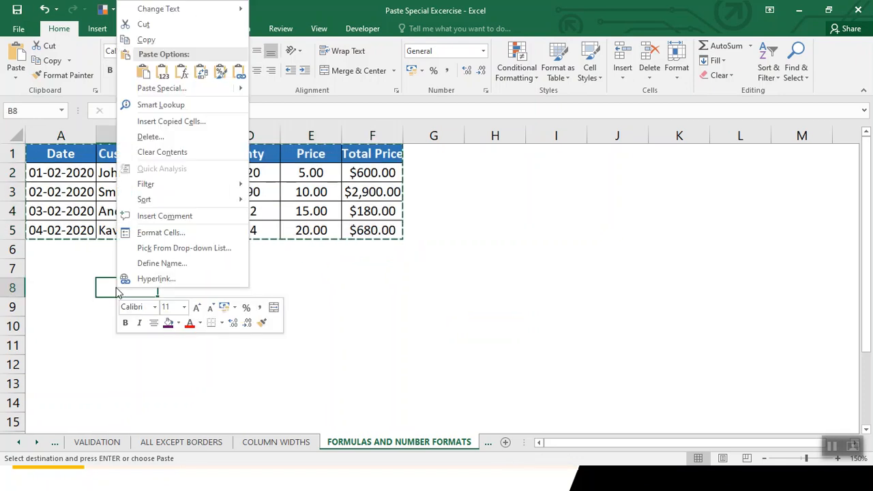
pyautogui.moveTo(239, 92)
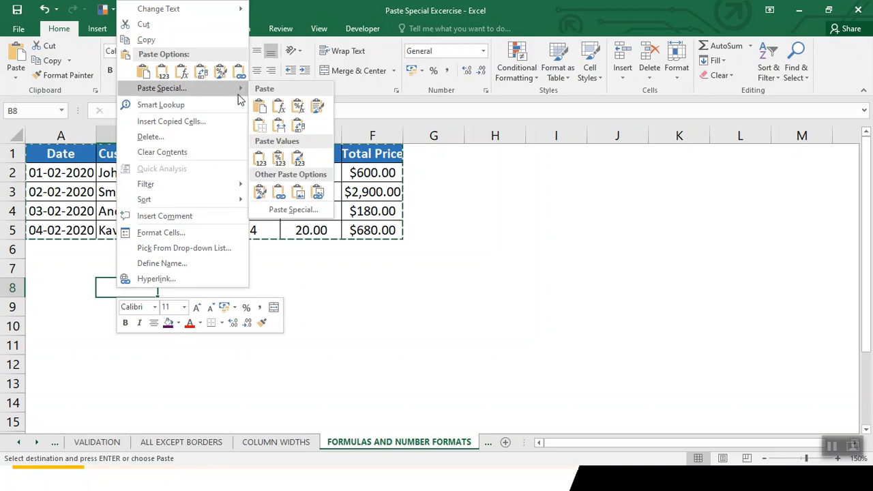
pyautogui.click(294, 210)
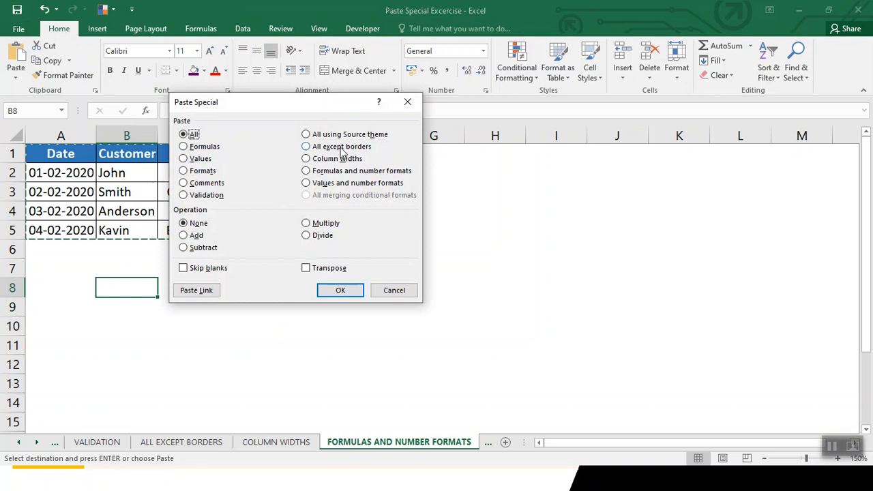
pyautogui.click(322, 173)
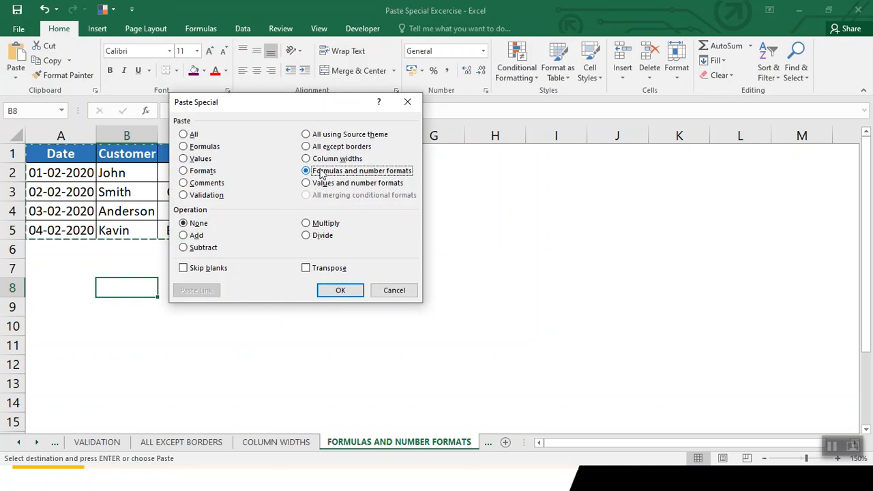
pyautogui.click(338, 293)
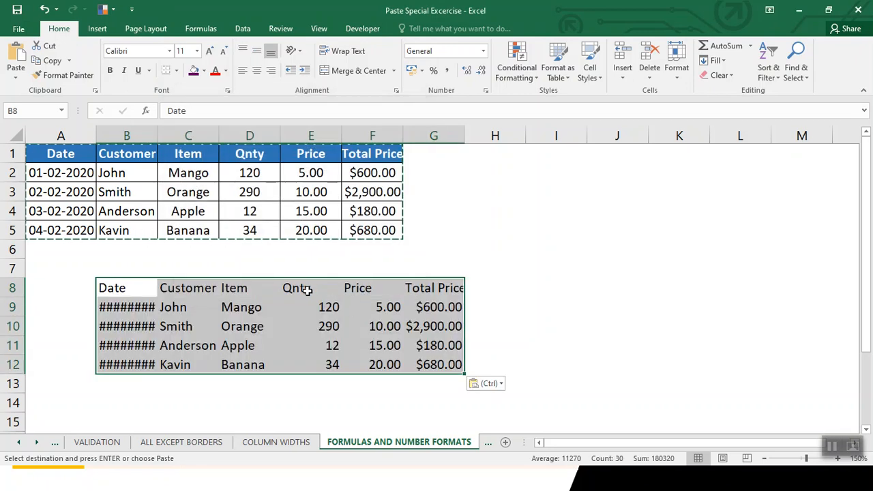
# Step: Inspect the contents of the pasted Total Price and Price cells, and auto-fit the pasted table's Date column
pyautogui.click(419, 308)
pyautogui.click(422, 329)
pyautogui.click(420, 345)
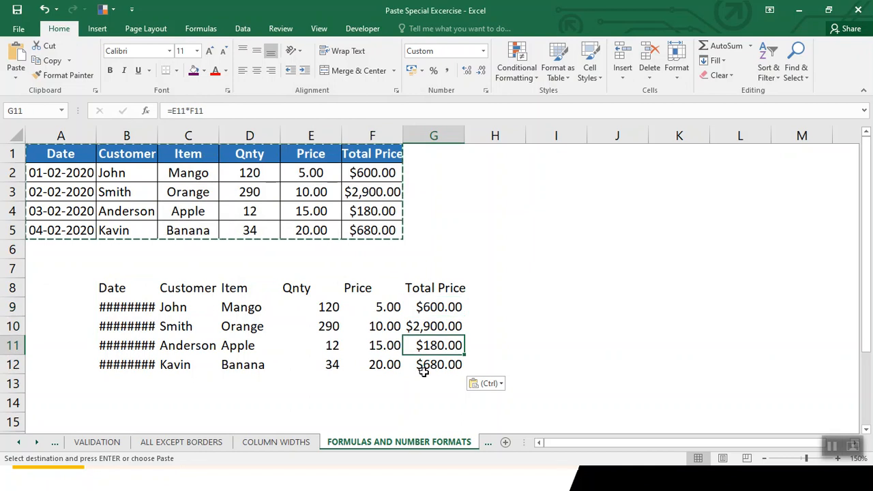
pyautogui.click(420, 365)
pyautogui.click(395, 347)
pyautogui.click(380, 364)
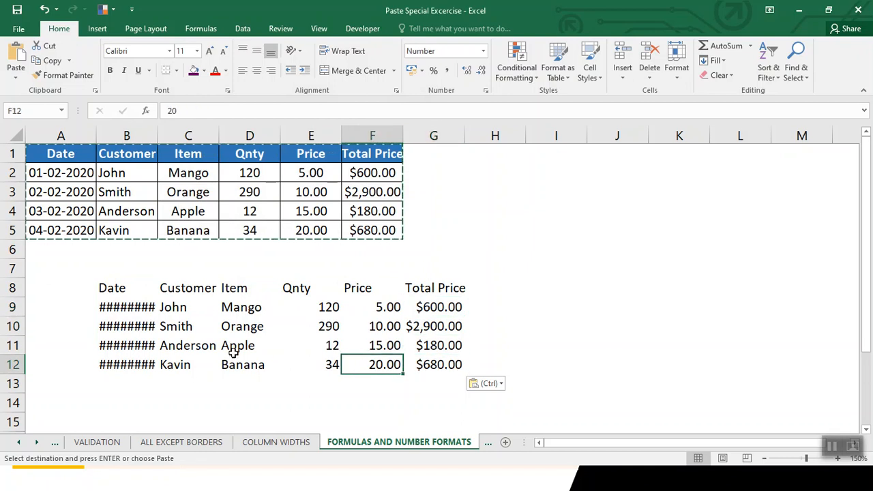
pyautogui.doubleClick(156, 139)
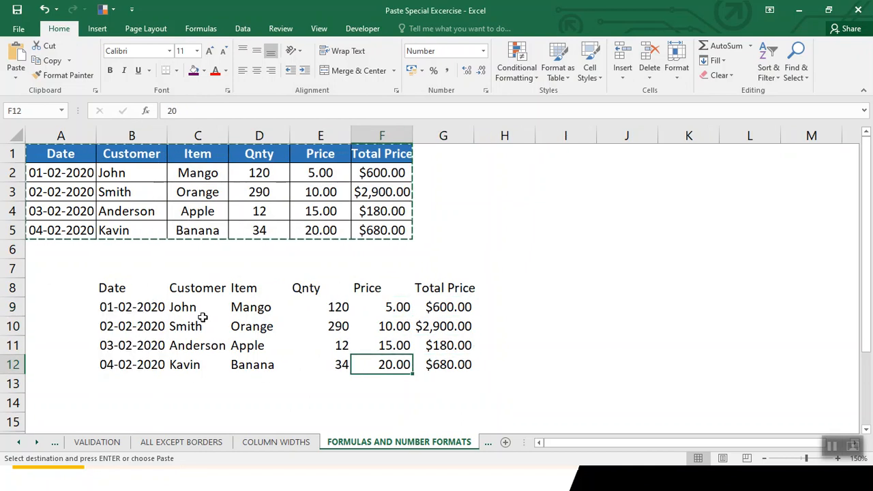
# Step: On the VALUES AND NUMBER FORMATS sheet, auto-fit the Date column of the table
pyautogui.click(487, 443)
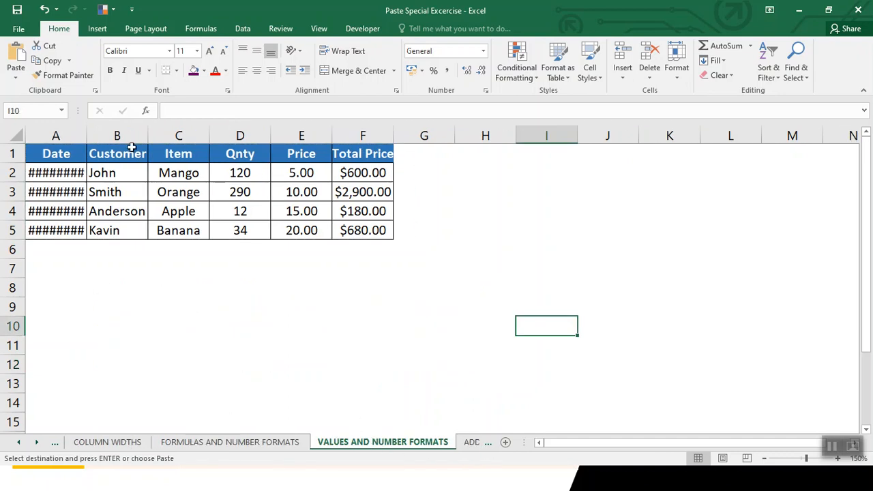
pyautogui.doubleClick(83, 131)
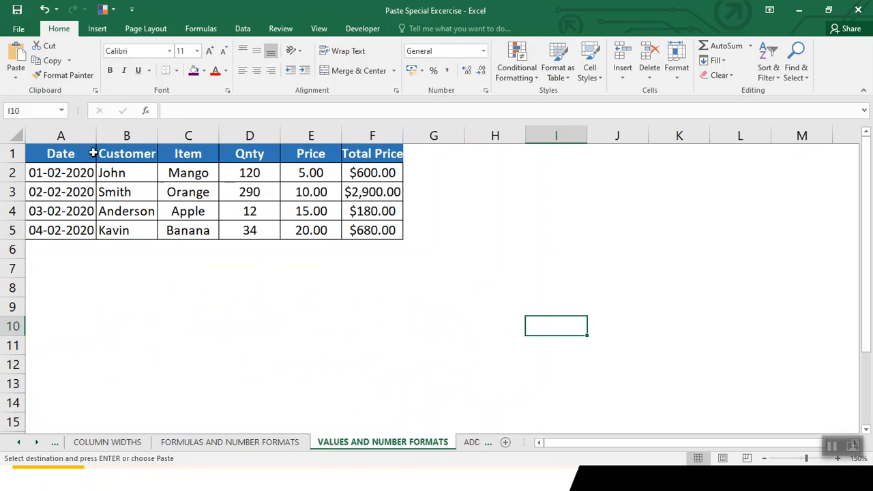
# Step: Copy the table A1:F5 and select B8 as the paste destination
pyautogui.moveTo(61, 154); pyautogui.dragTo(369, 231)
pyautogui.click(139, 287)
# Step: Paste the copied table at B8 with the Paste Special option Formats
pyautogui.rightClick(138, 287)
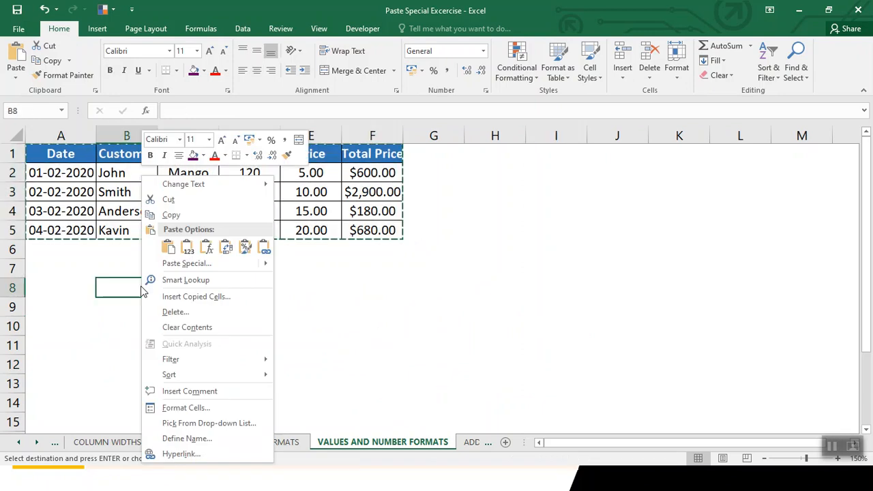
pyautogui.moveTo(197, 263)
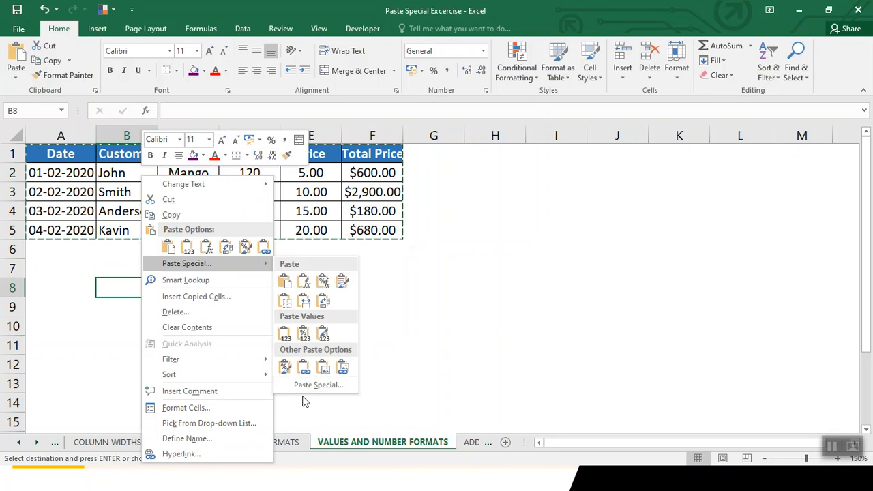
pyautogui.click(305, 385)
pyautogui.click(191, 323)
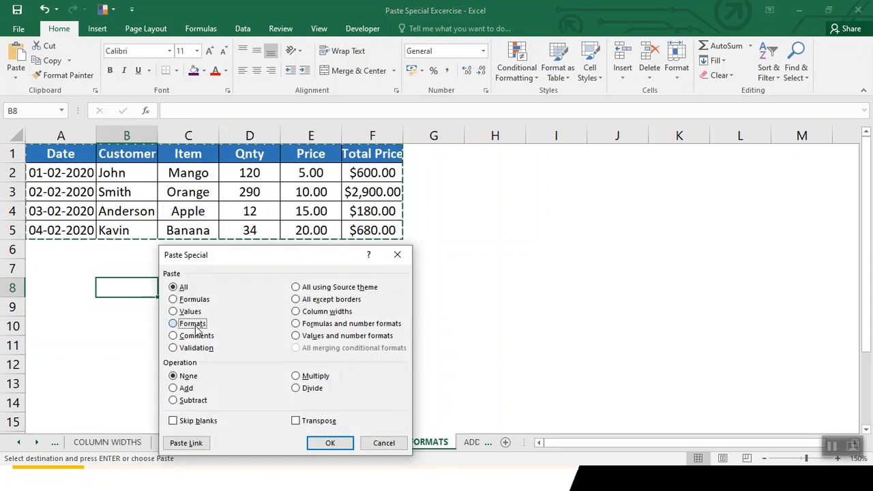
pyautogui.click(330, 443)
# Step: Paste the copied table's values into the formatted range at B8, and undo both the values and the formats paste
pyautogui.rightClick(137, 284)
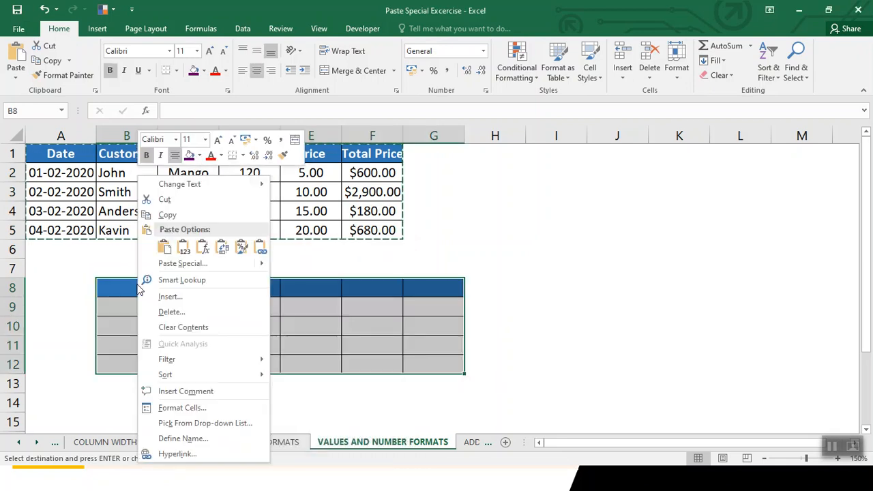
pyautogui.moveTo(191, 264)
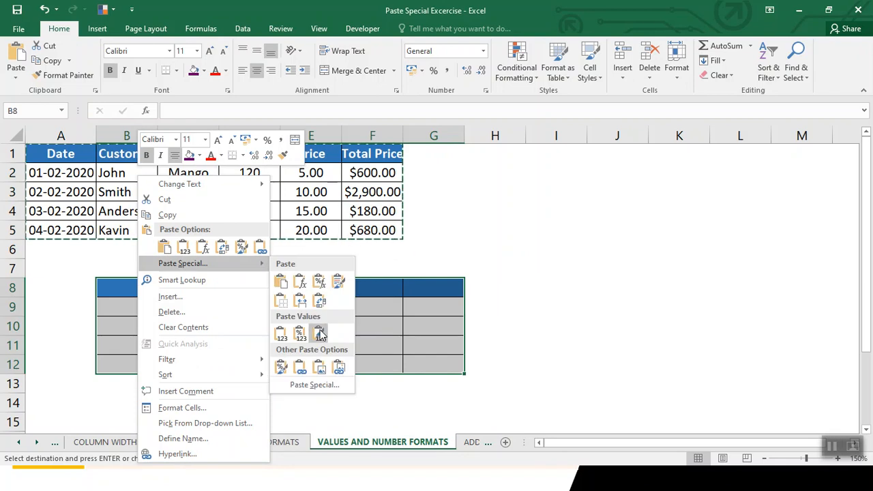
pyautogui.click(311, 385)
pyautogui.click(217, 317)
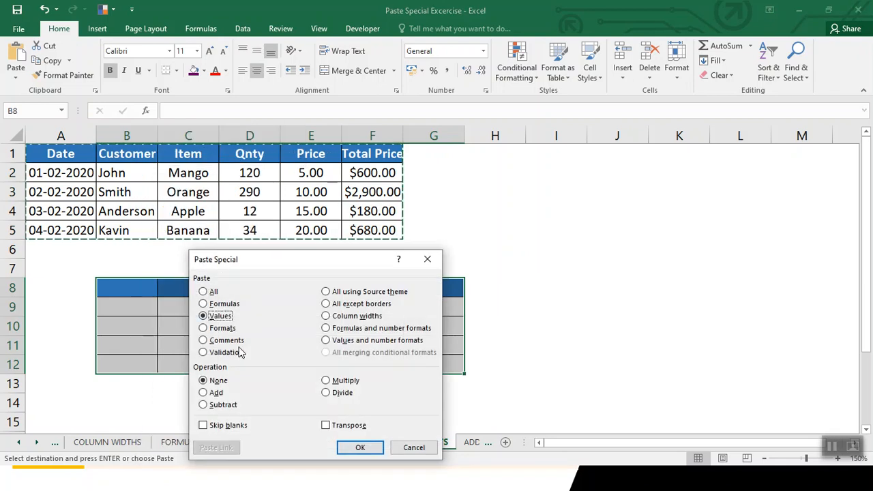
pyautogui.click(359, 448)
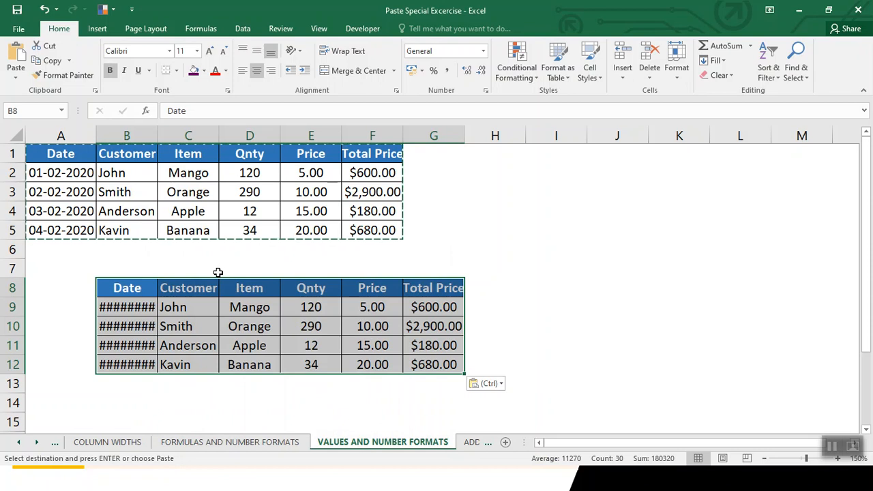
pyautogui.hotkey('ctrl', 'z')
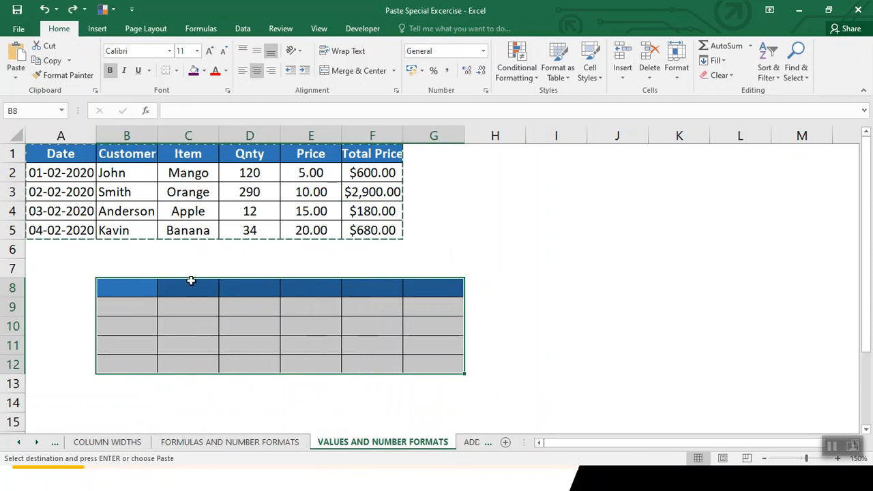
pyautogui.hotkey('ctrl', 'z')
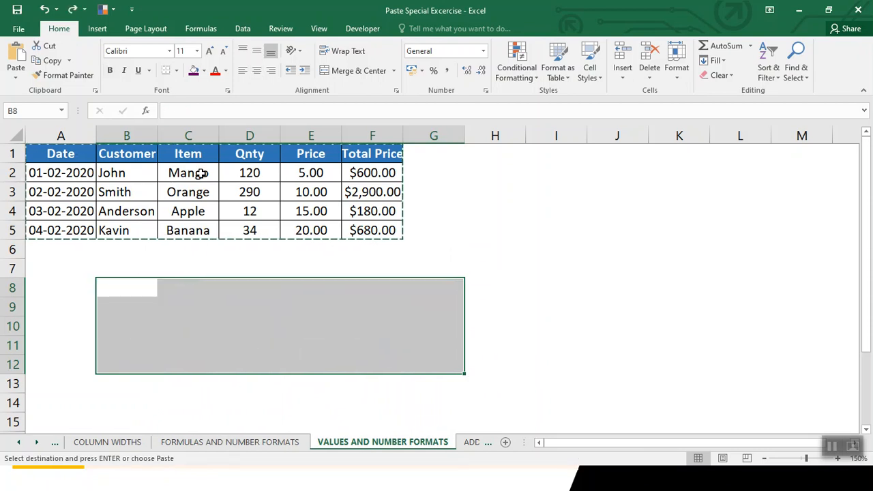
# Step: Paste the copied table at B8 with the Paste Special option Values and number formats
pyautogui.click(127, 287)
pyautogui.rightClick(127, 289)
pyautogui.moveTo(239, 263)
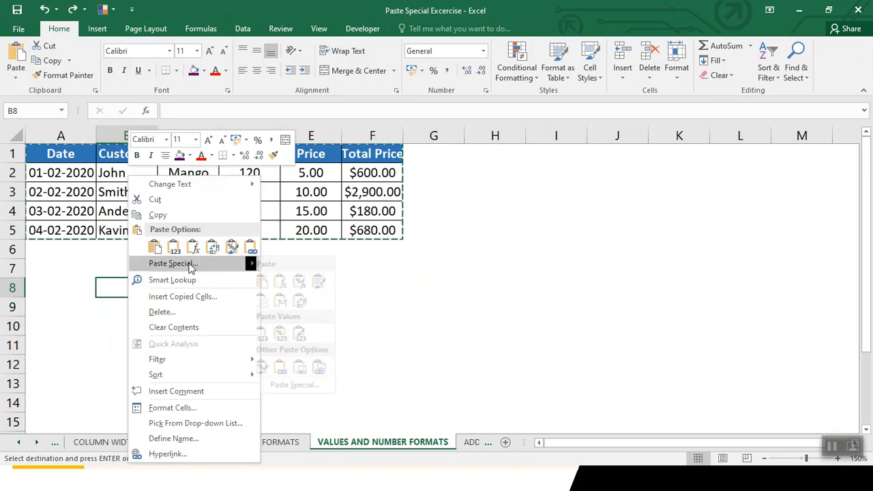
pyautogui.click(305, 385)
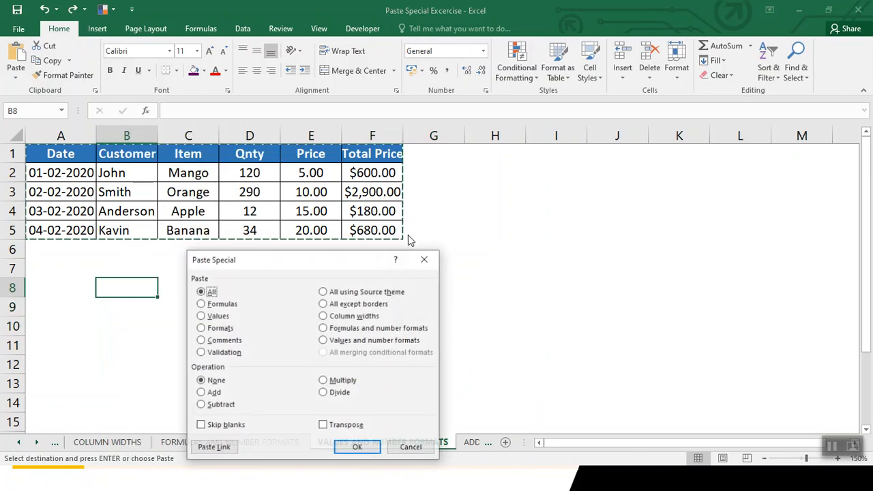
pyautogui.click(361, 331)
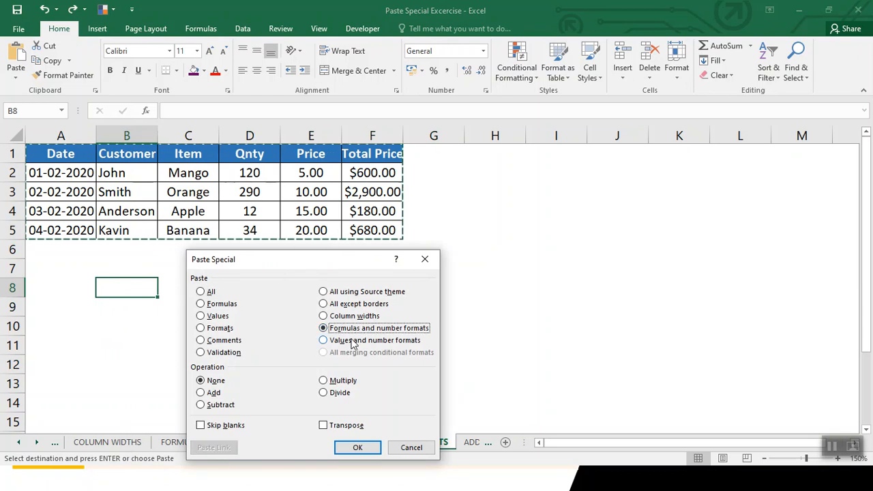
pyautogui.click(353, 341)
pyautogui.click(357, 448)
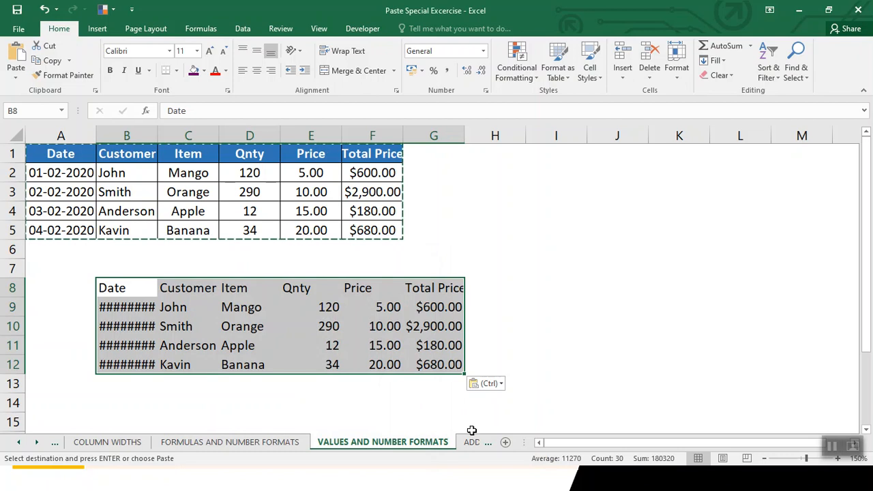
# Step: Open the ADD sheet and go to the cells of the Price column
pyautogui.click(470, 442)
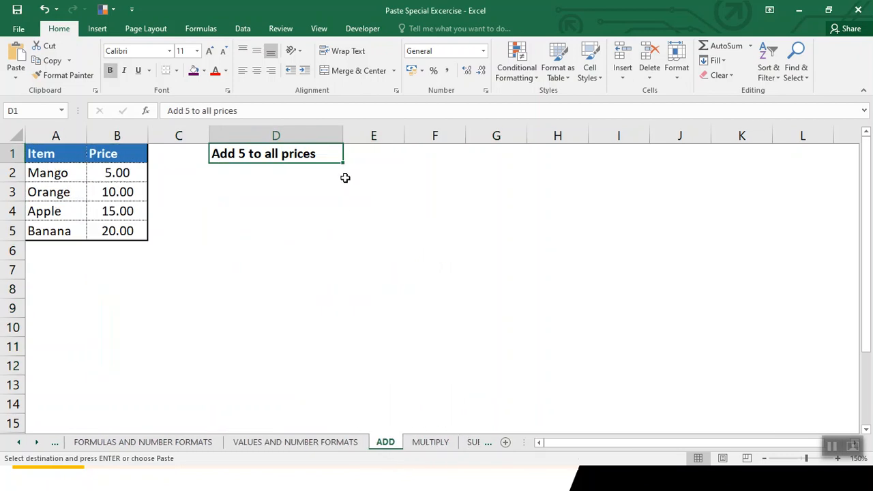
pyautogui.press('Left')
pyautogui.press('Left')
pyautogui.press('Down')
pyautogui.press('Down')
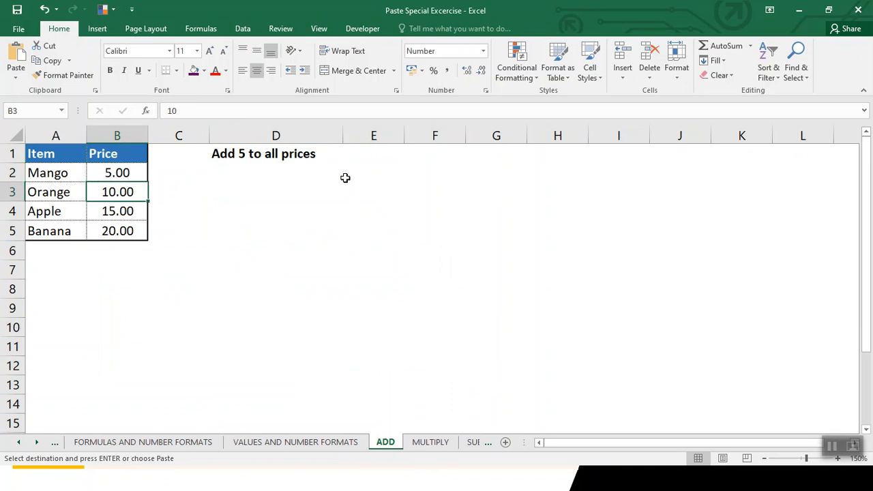
# Step: Enter trial values 6 in C2 and 8 in C3 beside the Mango and Orange prices
pyautogui.press('Up')
pyautogui.press('Right')
pyautogui.press('Left')
pyautogui.press('Right')
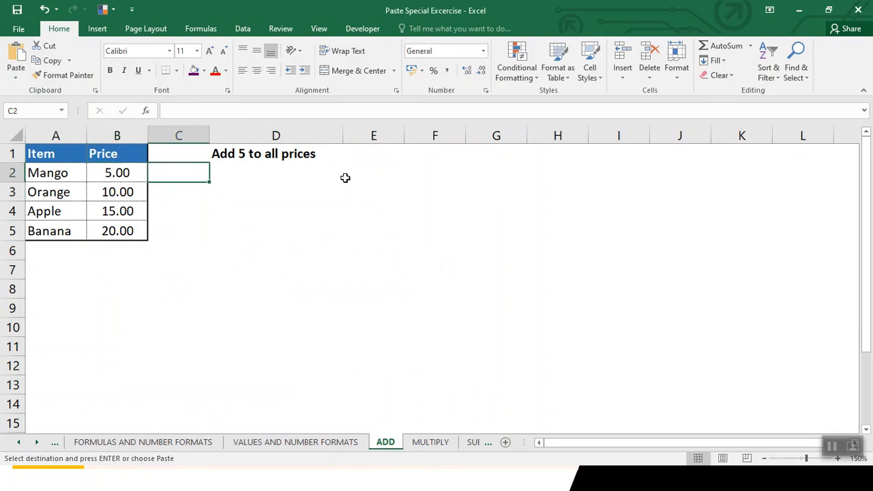
pyautogui.write('6')
pyautogui.press('Return')
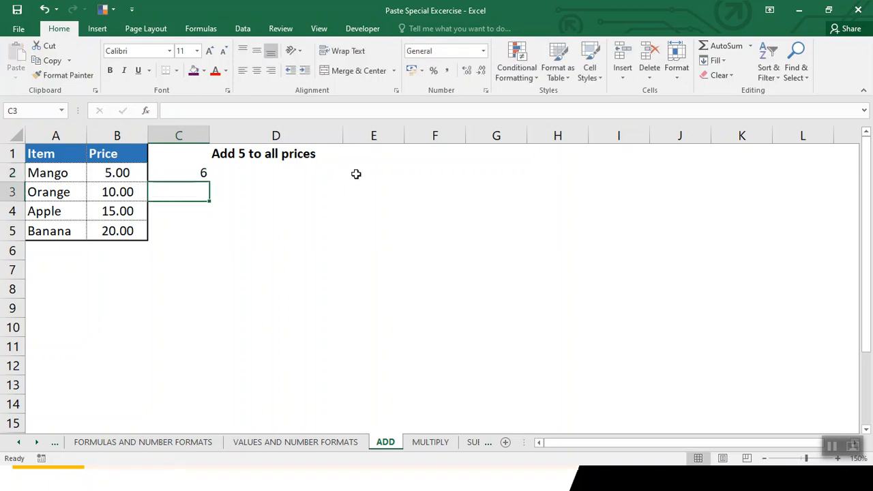
pyautogui.write('8')
pyautogui.press('Return')
# Step: Replace the Mango price in B2 with the formula =5+1
pyautogui.press('Up')
pyautogui.press('Up')
pyautogui.press('Left')
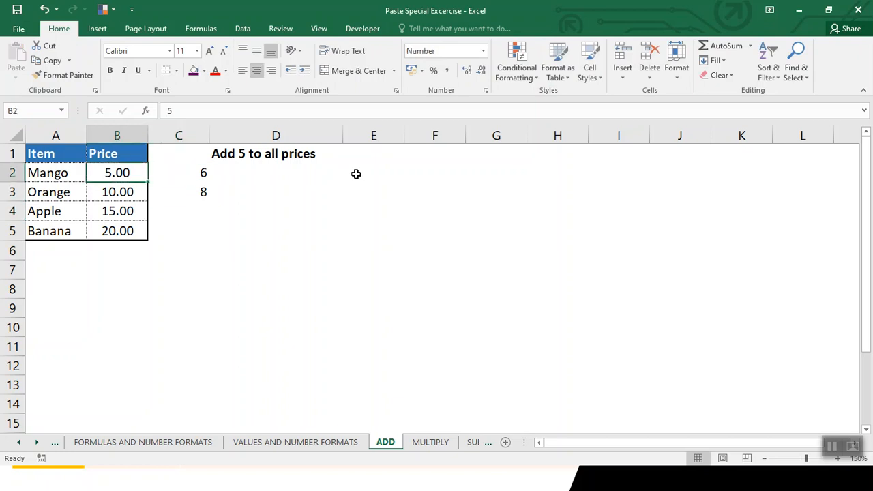
pyautogui.write('=5+1')
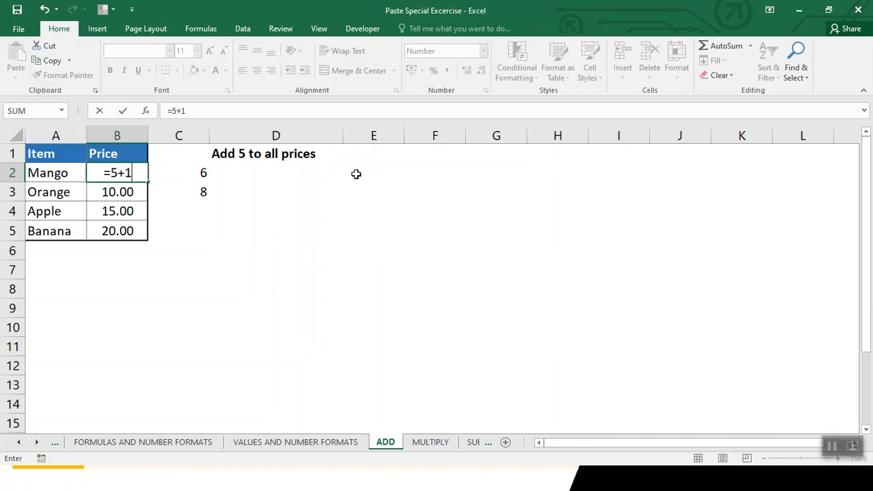
pyautogui.press('Return')
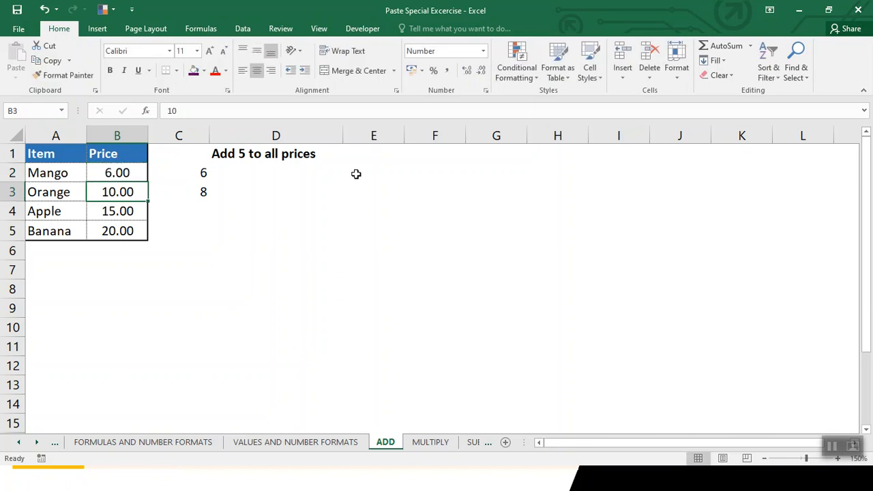
pyautogui.press('Up')
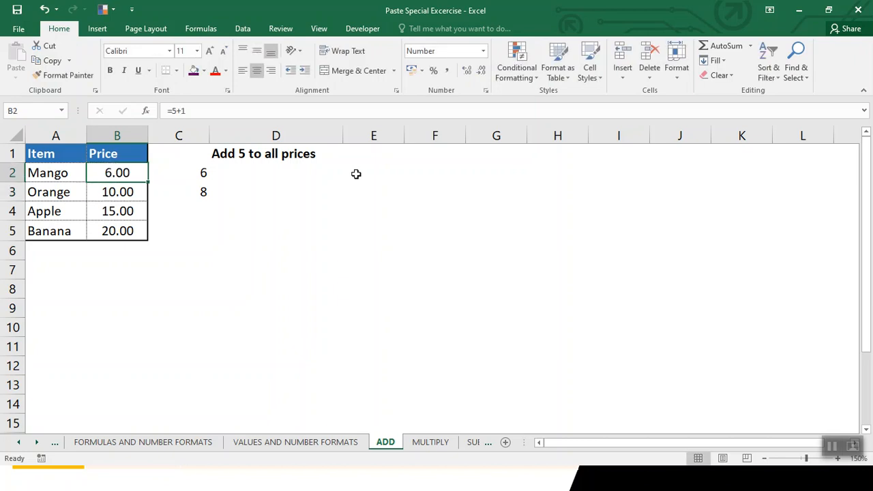
pyautogui.hotkey('ctrl', 'c')
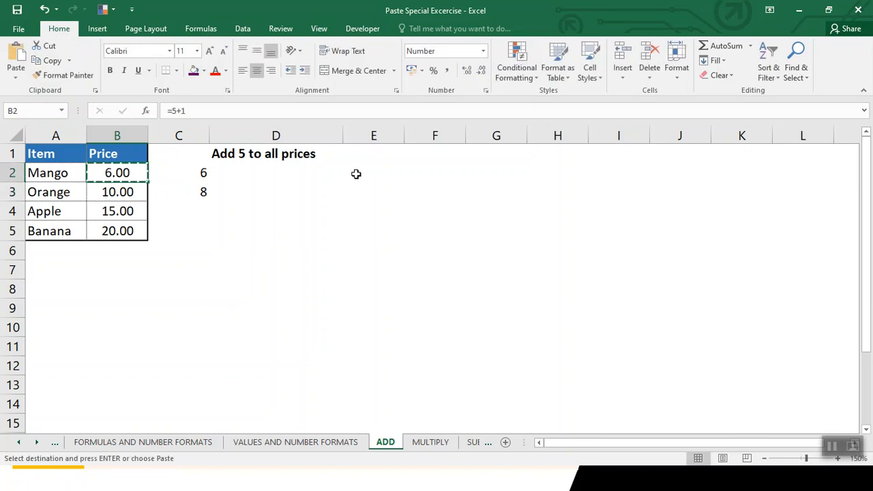
pyautogui.press('Escape')
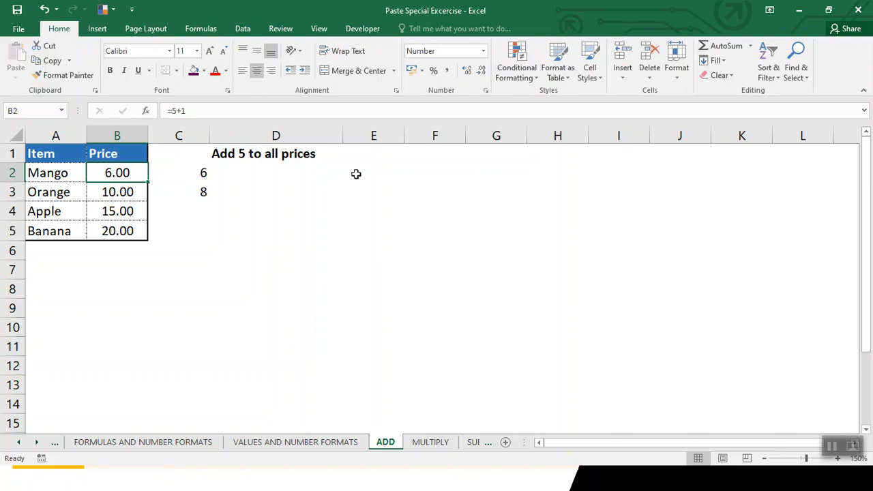
# Step: Clear the trial values from C2:C3
pyautogui.press('Right')
pyautogui.press('Right')
pyautogui.press('Left')
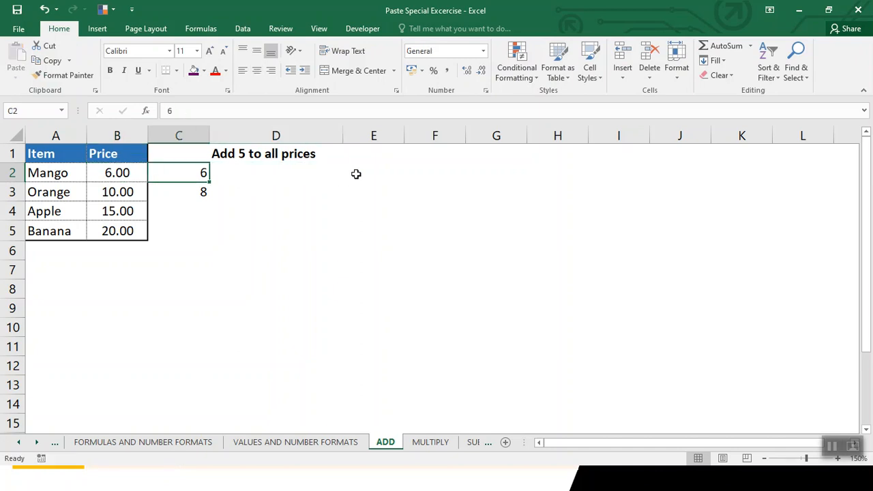
pyautogui.hotkey('shift', 'Down')
pyautogui.press('Delete')
pyautogui.press('Left')
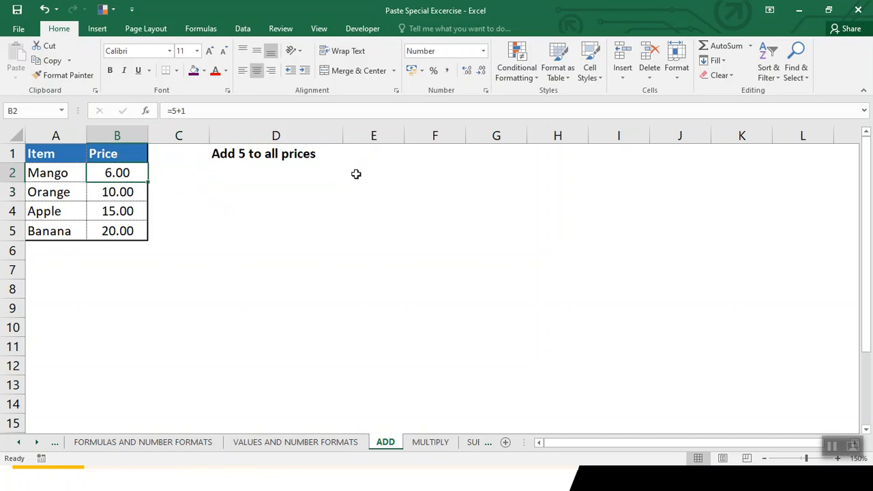
# Step: Enter 5 in D2 below the "Add 5 to all prices" heading and copy that cell
pyautogui.press('Right')
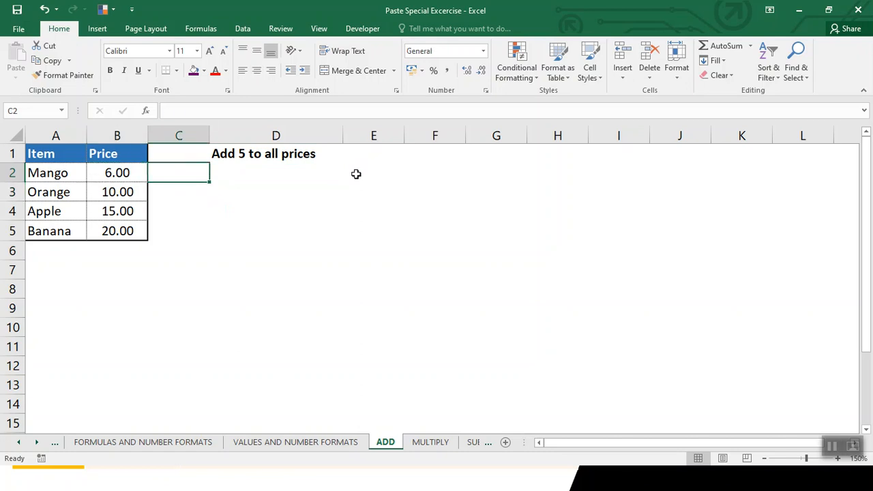
pyautogui.press('Right')
pyautogui.write('5')
pyautogui.press('Return')
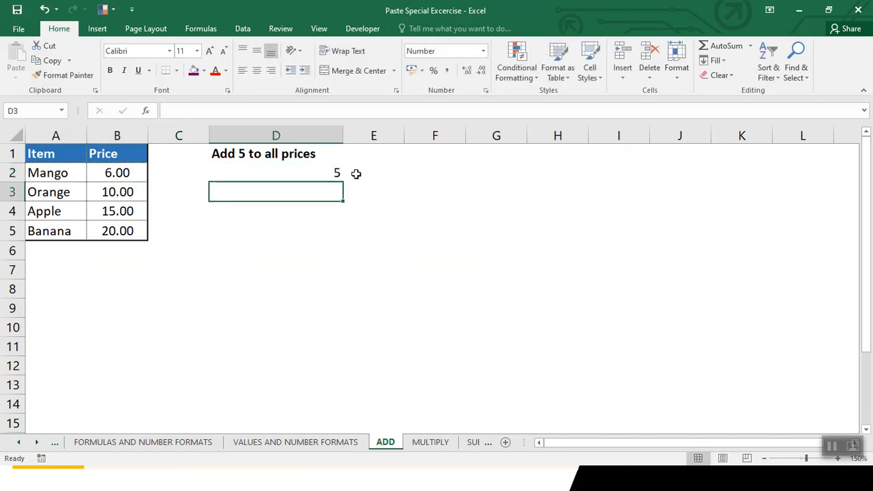
pyautogui.press('Up')
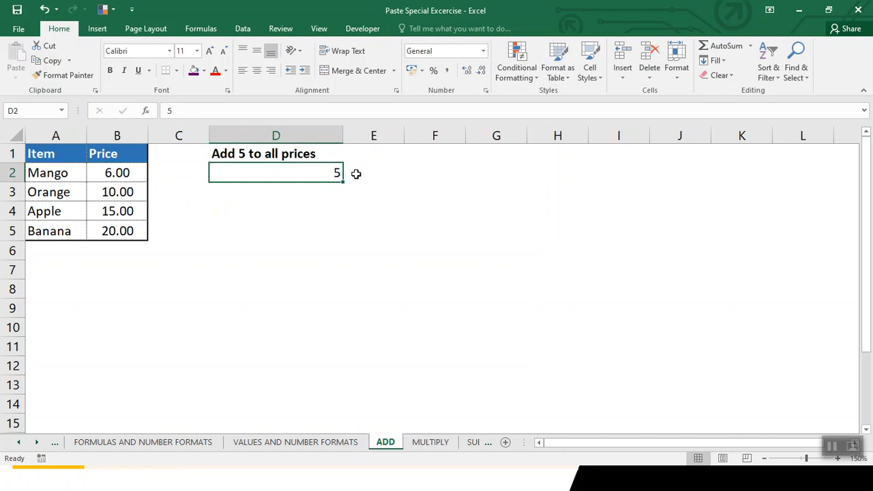
pyautogui.rightClick(316, 171)
pyautogui.click(320, 210)
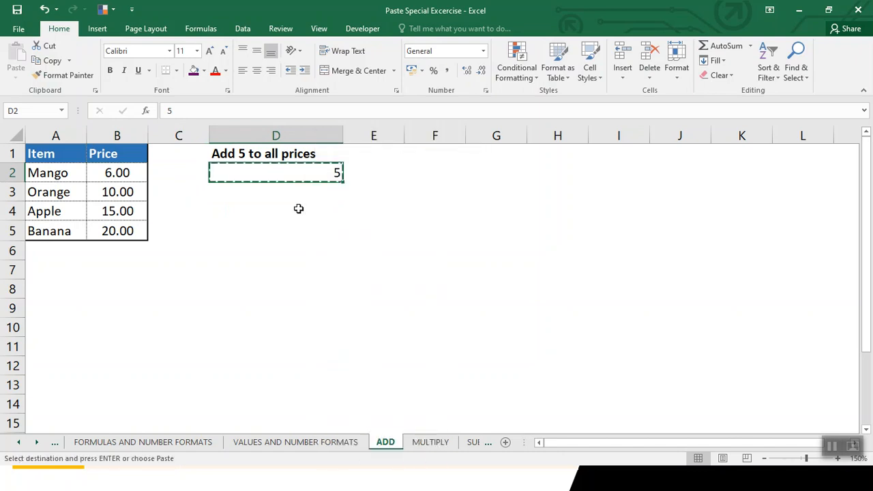
# Step: Try adding the copied 5 to the Mango price in B2 with the Paste Special operation Add, and undo that paste
pyautogui.click(121, 175)
pyautogui.rightClick(123, 176)
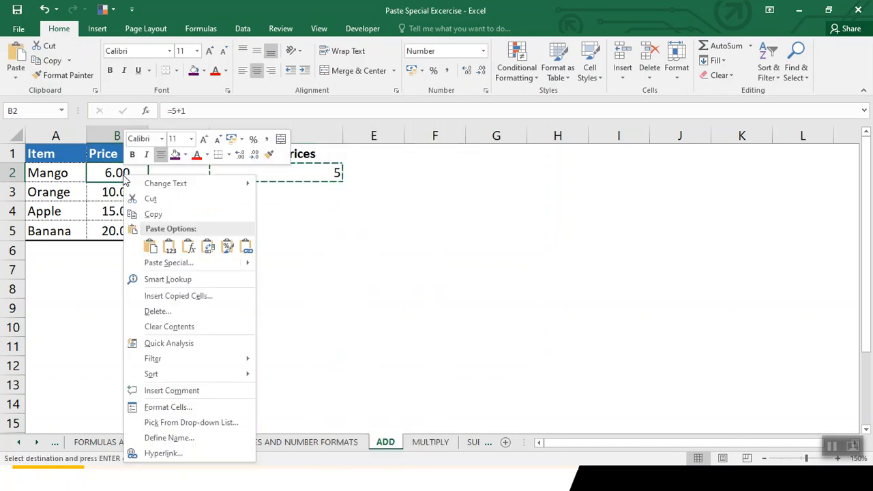
pyautogui.moveTo(167, 262)
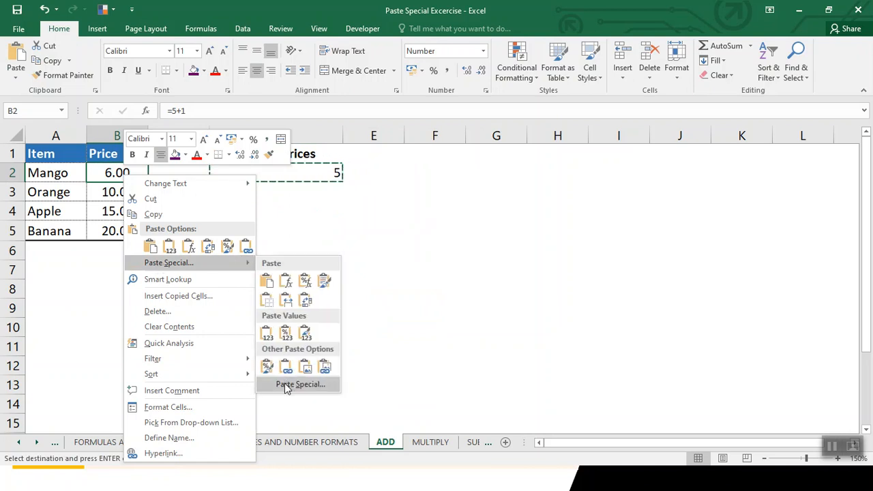
pyautogui.click(299, 384)
pyautogui.click(183, 394)
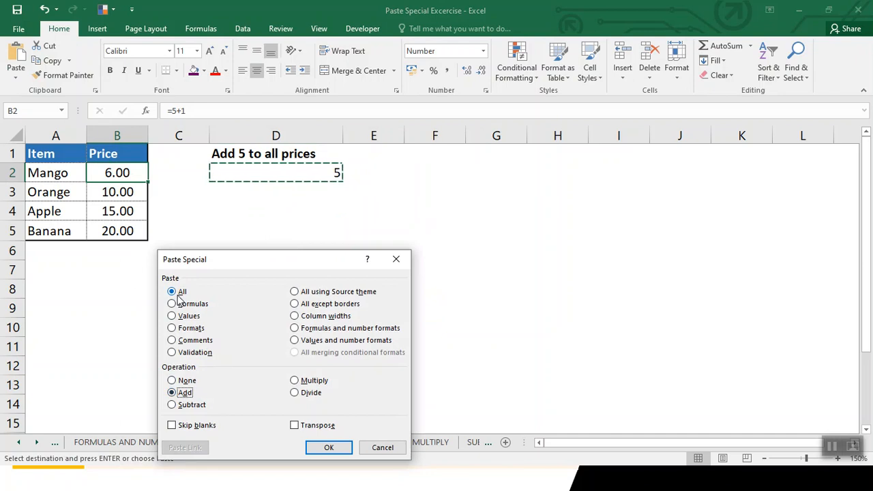
pyautogui.click(330, 448)
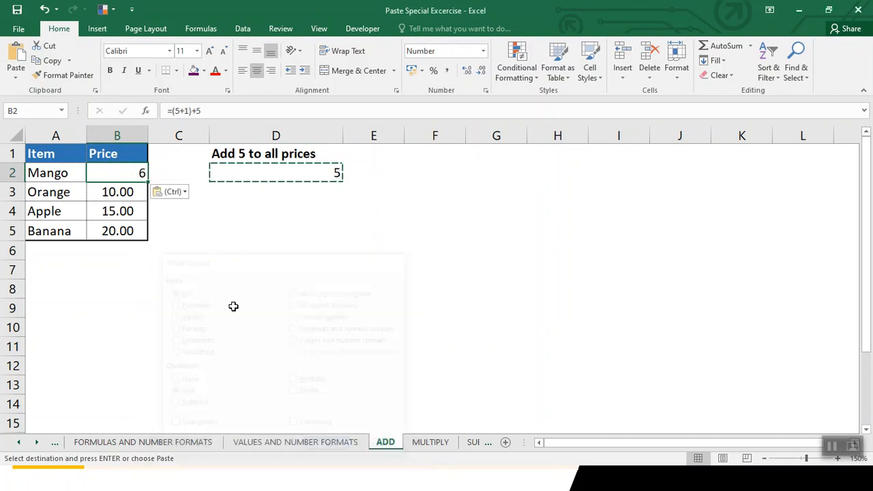
pyautogui.click(185, 234)
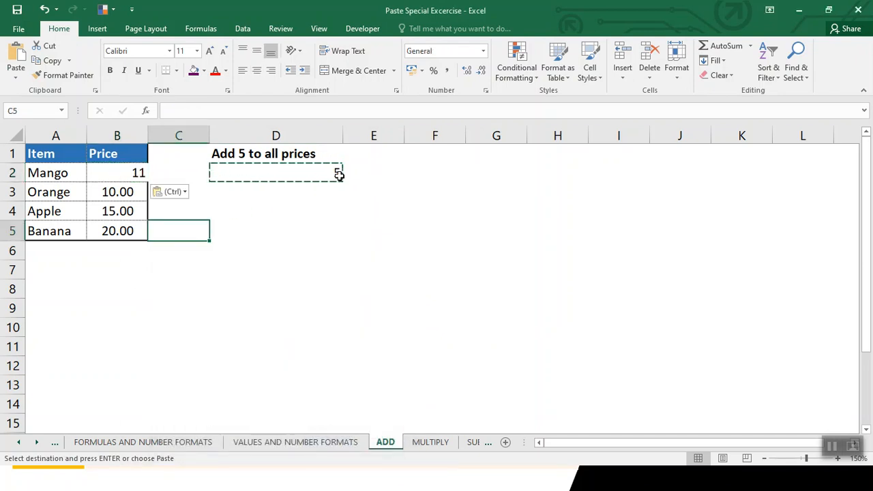
pyautogui.hotkey('ctrl', 'z')
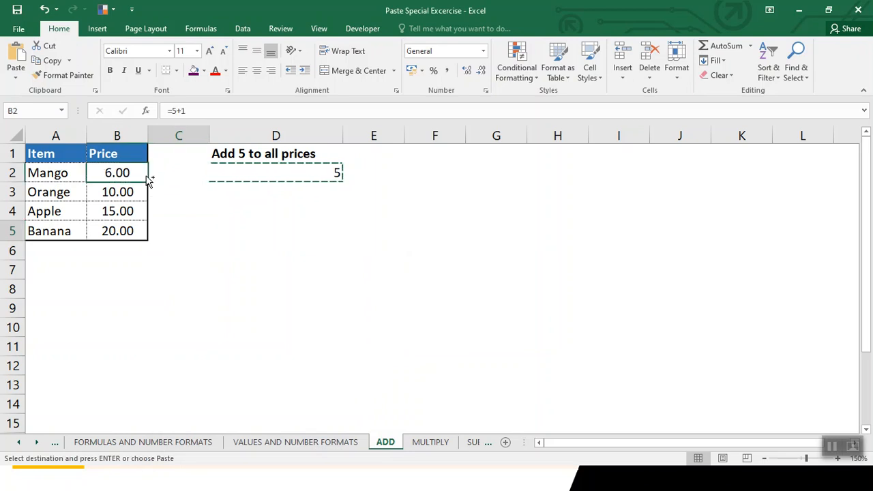
# Step: Add the copied 5 to the Mango price in B2 using Paste Special with Values and the Add operation
pyautogui.rightClick(134, 176)
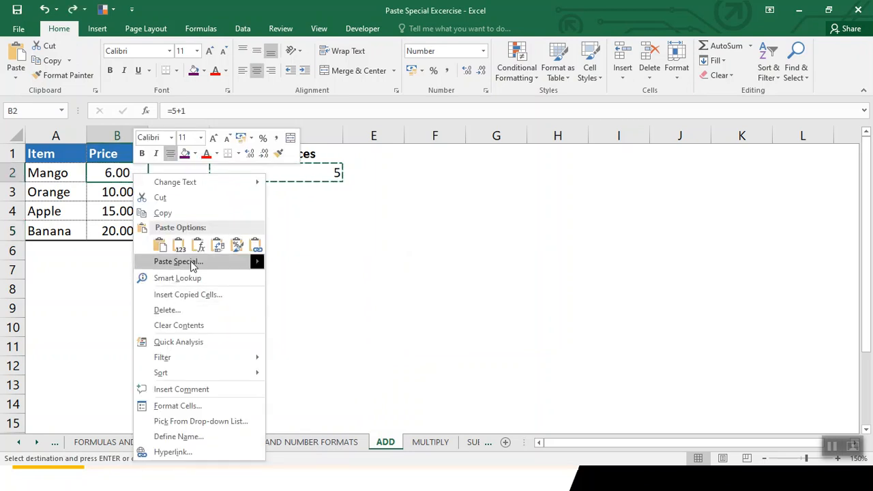
pyautogui.moveTo(234, 266)
pyautogui.click(296, 384)
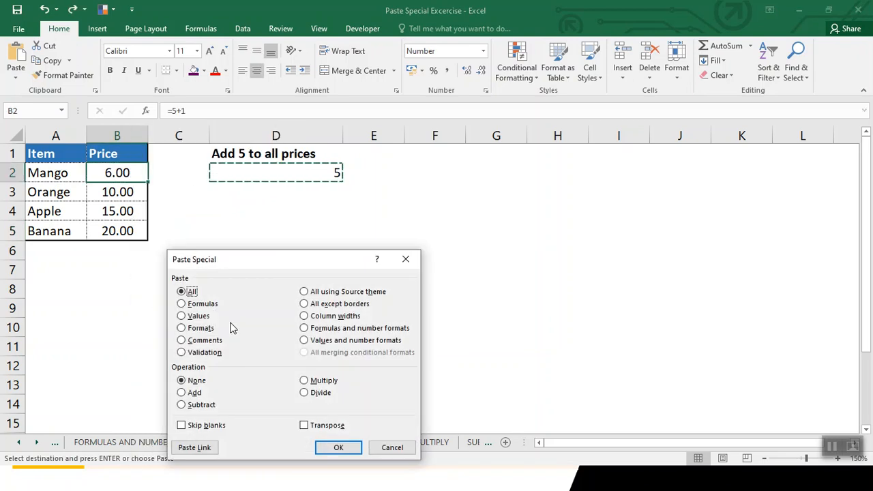
pyautogui.click(197, 315)
pyautogui.click(191, 392)
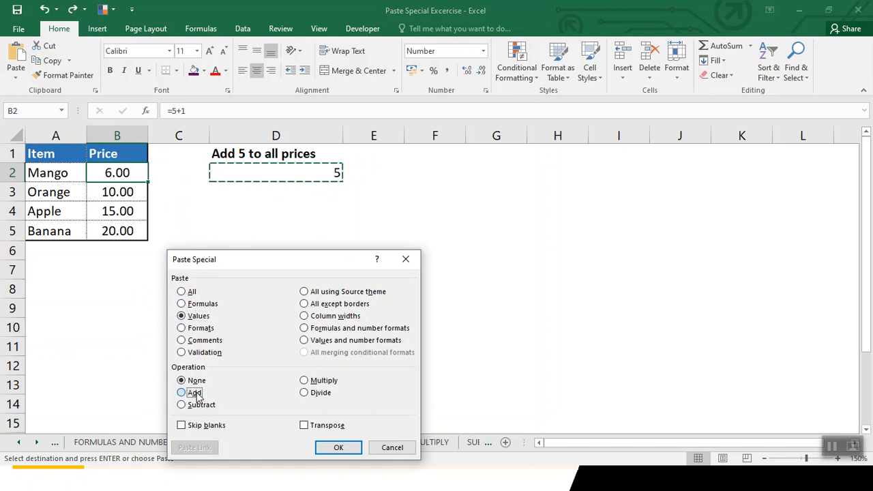
pyautogui.click(336, 448)
pyautogui.click(274, 235)
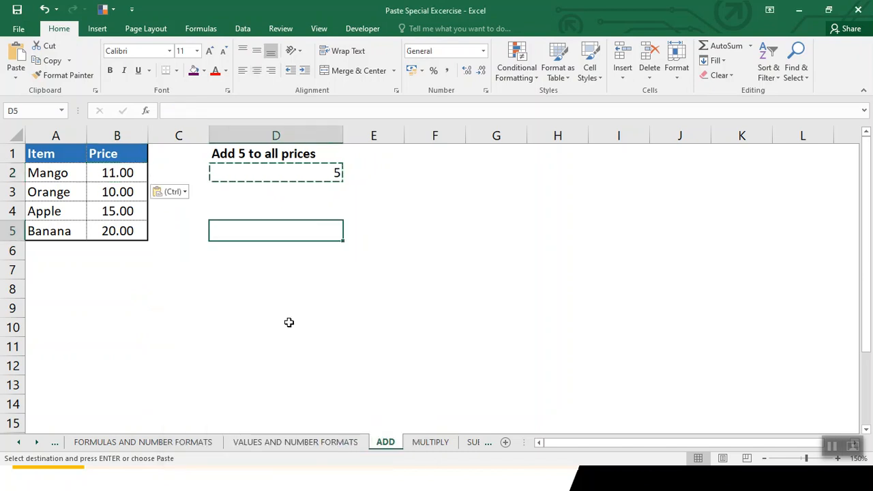
# Step: On the MULTIPLY sheet, enter 5 in D2 below the "Multiply Numbers by 5" heading and copy that cell
pyautogui.click(429, 442)
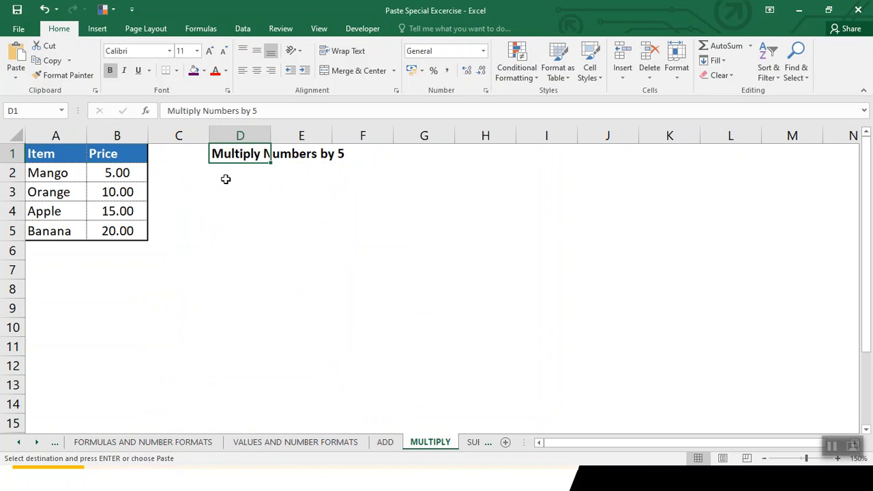
pyautogui.click(226, 178)
pyautogui.click(171, 171)
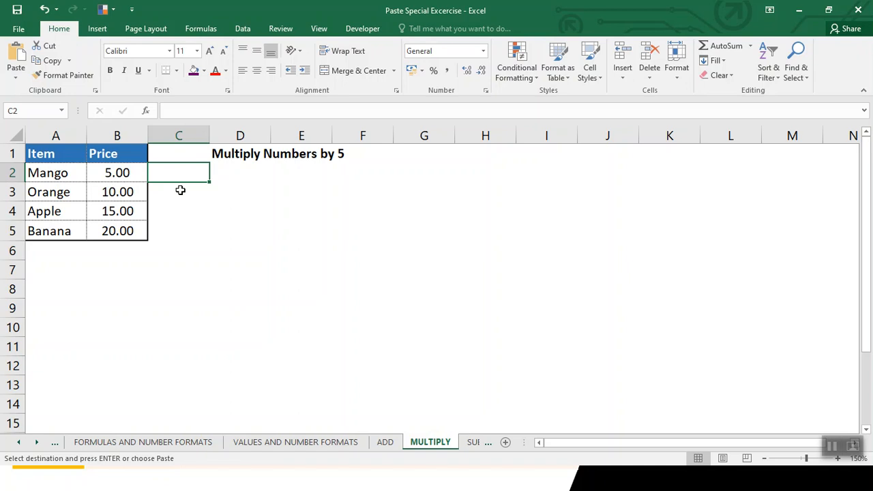
pyautogui.press('Down')
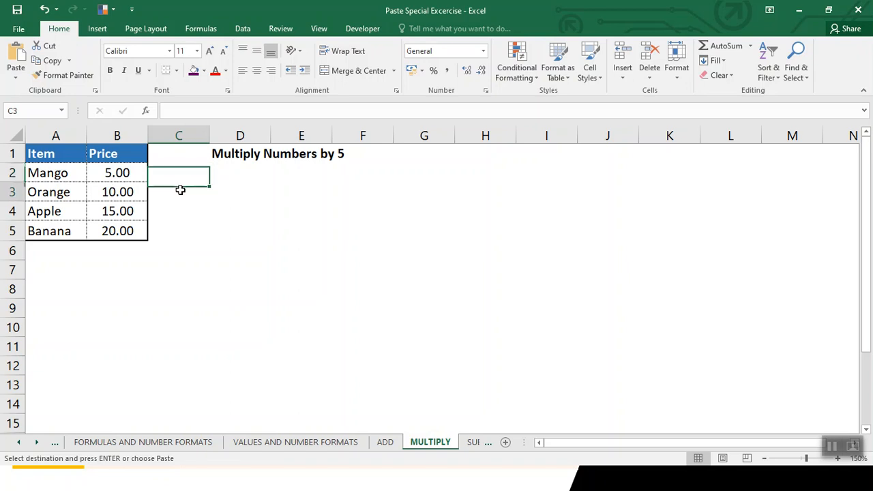
pyautogui.press('Right')
pyautogui.press('Up')
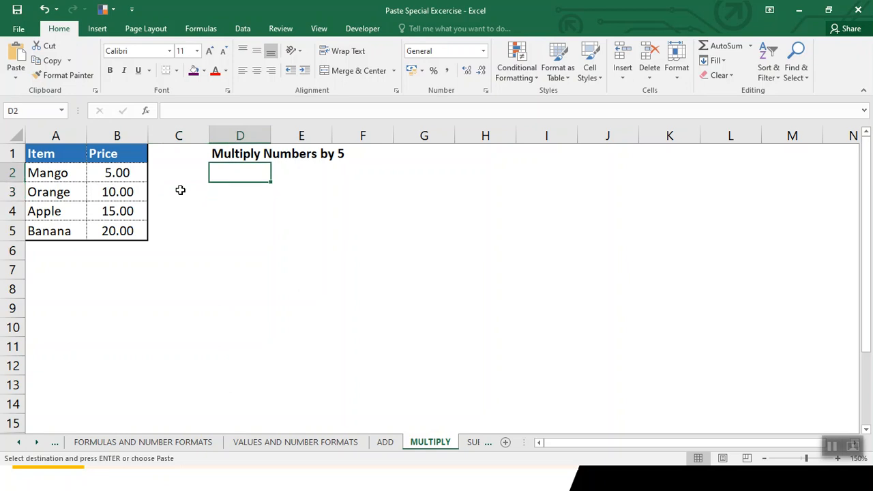
pyautogui.write('5')
pyautogui.press('Return')
pyautogui.press('Up')
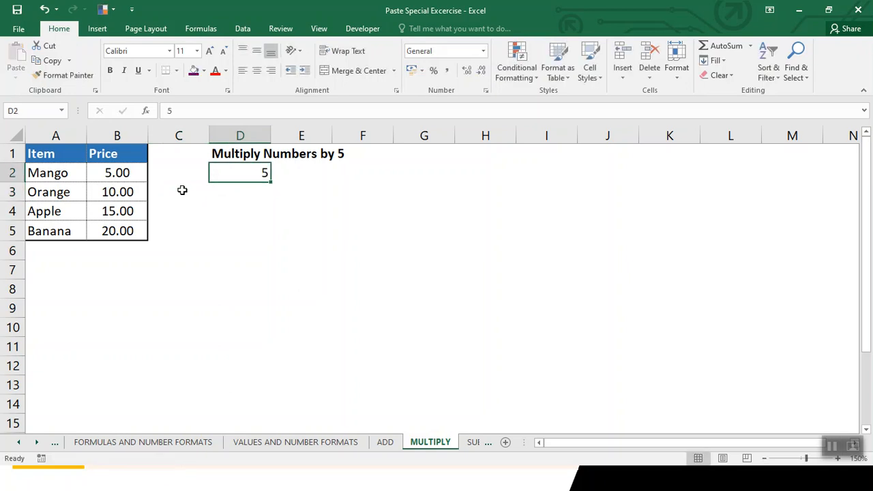
pyautogui.rightClick(224, 169)
pyautogui.click(270, 208)
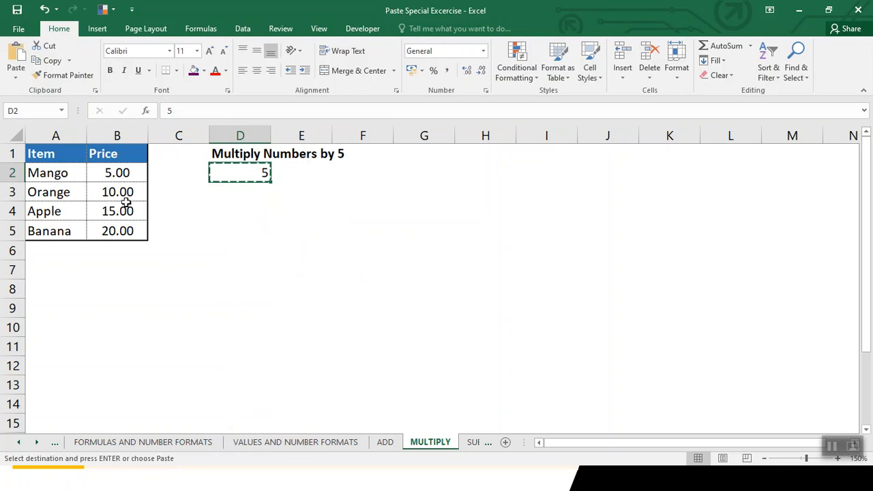
# Step: Multiply the Orange price in B3 by the copied 5 using Paste Special with Values and the Multiply operation
pyautogui.click(107, 196)
pyautogui.rightClick(107, 195)
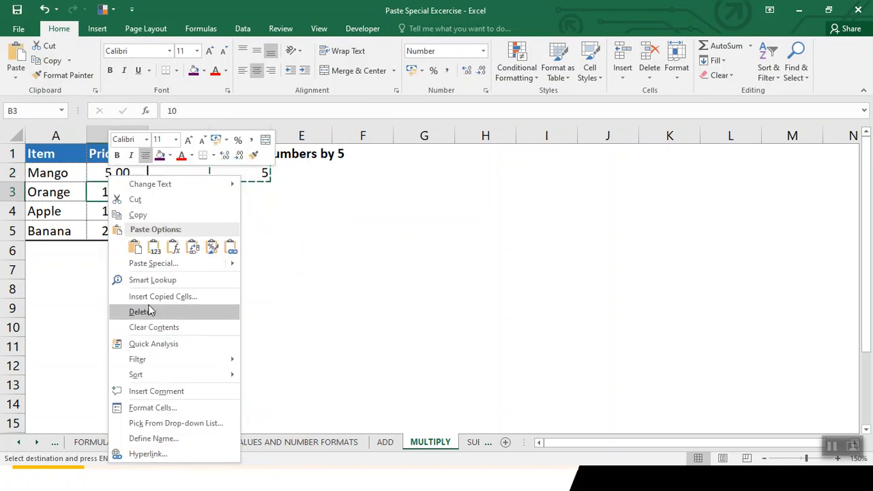
pyautogui.moveTo(169, 265)
pyautogui.click(280, 386)
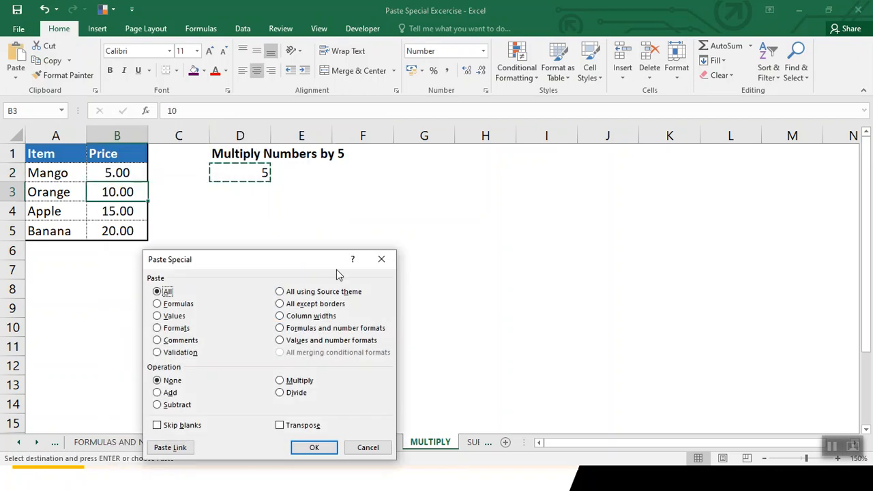
pyautogui.click(300, 382)
pyautogui.click(169, 316)
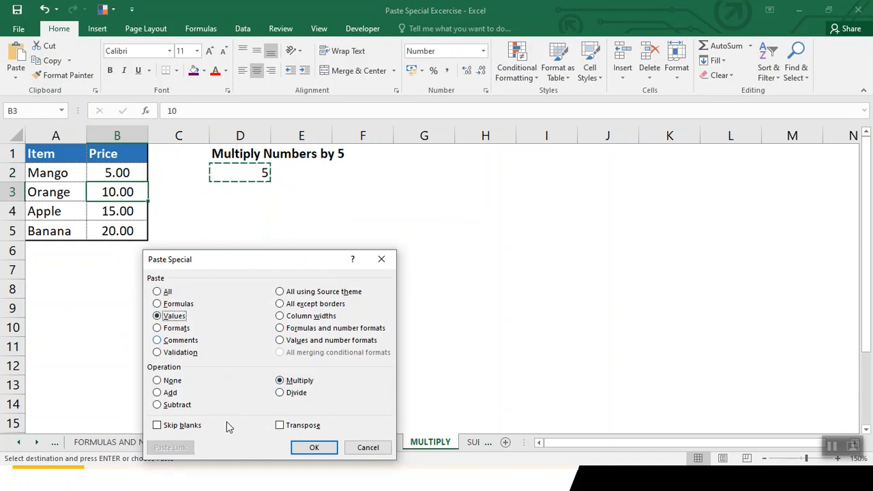
pyautogui.click(314, 447)
pyautogui.click(193, 214)
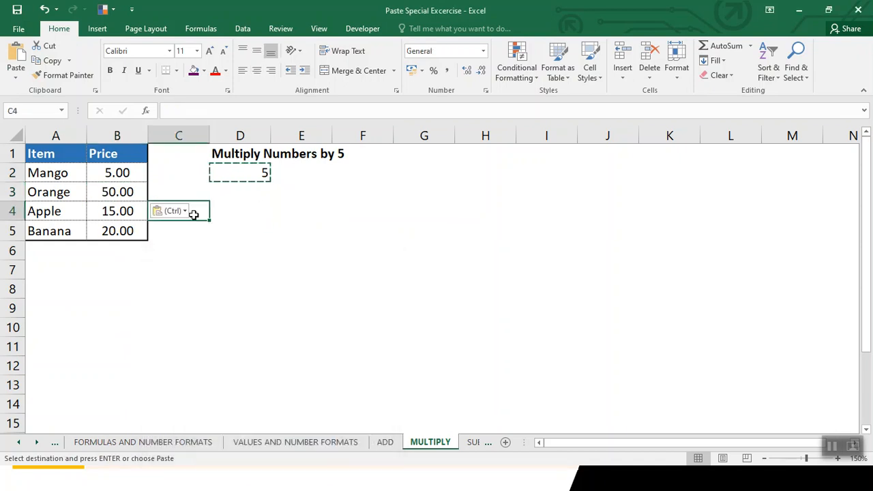
# Step: Switch to the SUBTRACT sheet
pyautogui.click(470, 442)
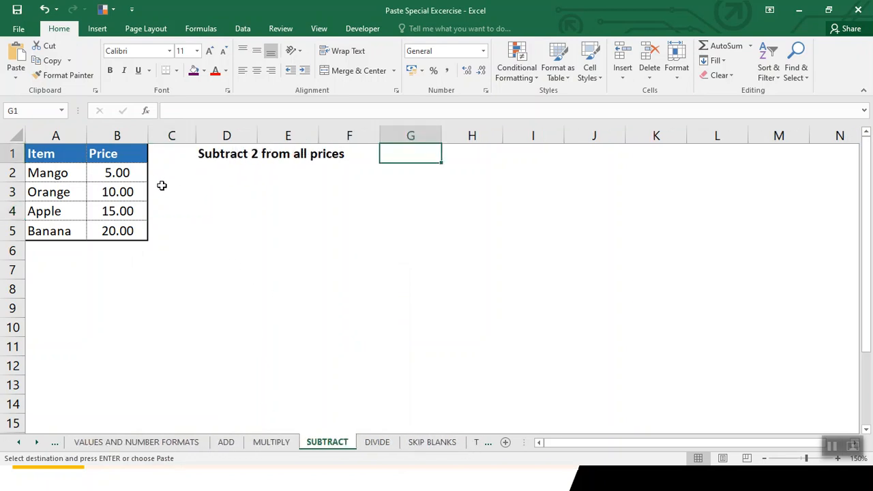
# Step: Enter a trial 4 in C2 beside the Mango price and clear it again
pyautogui.click(160, 178)
pyautogui.write('4')
pyautogui.press('Return')
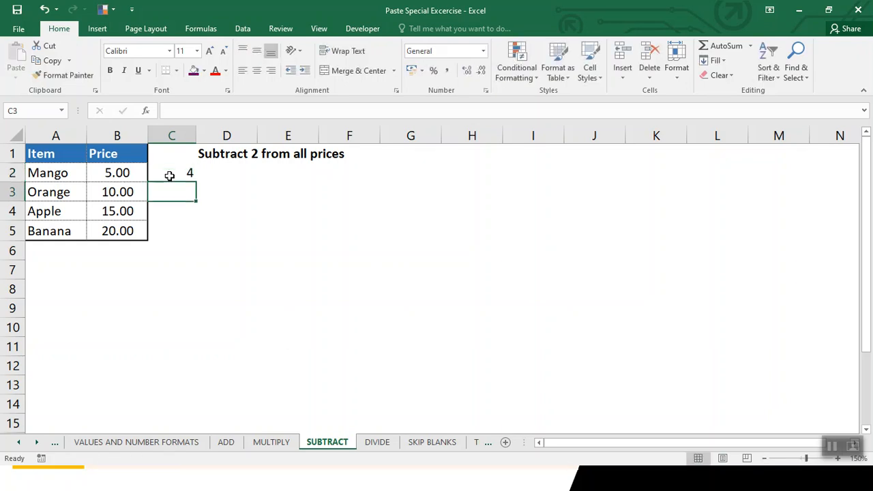
pyautogui.click(170, 175)
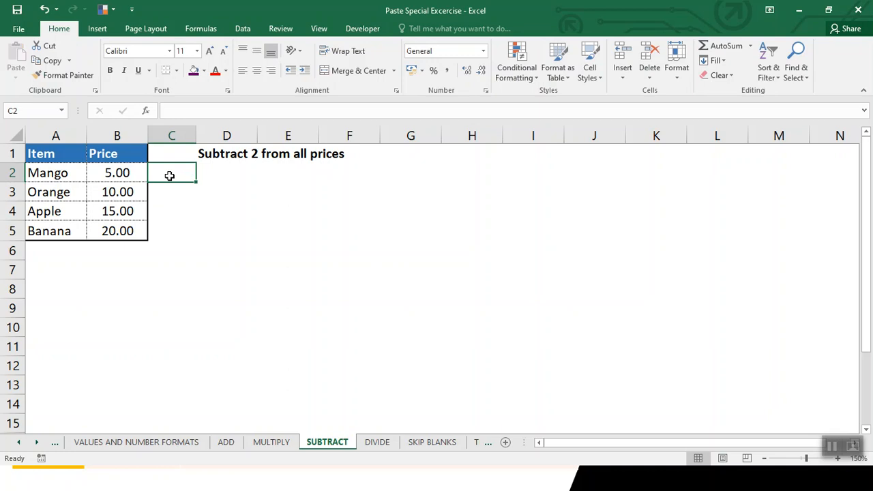
# Step: Enter 2 in D2 below the "Subtract 2 from all prices" heading and copy that cell
pyautogui.press('Right')
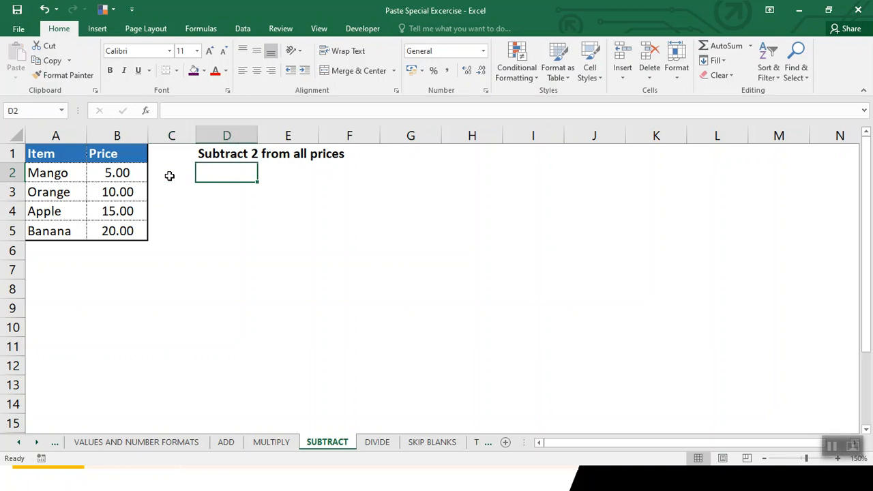
pyautogui.write('2')
pyautogui.press('Return')
pyautogui.press('Up')
pyautogui.rightClick(237, 172)
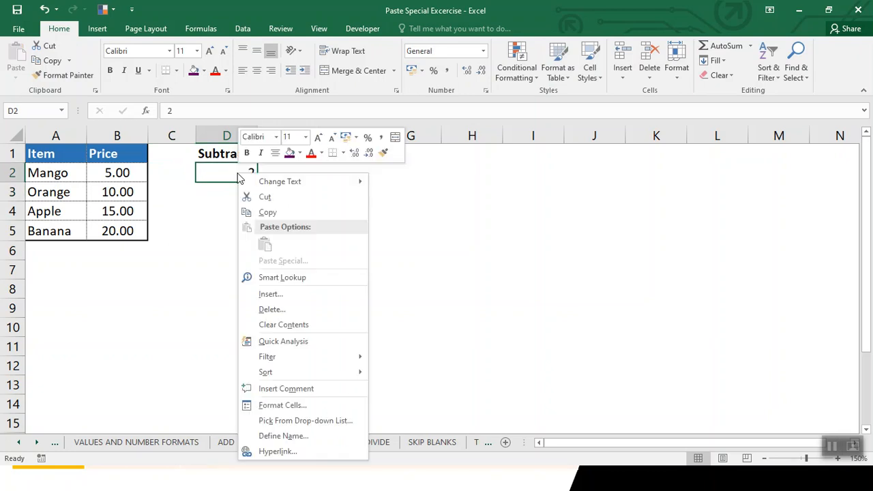
pyautogui.click(269, 211)
# Step: Subtract the copied 2 from all prices in B2:B5 using Paste Special with Values and the Subtract operation
pyautogui.moveTo(127, 173); pyautogui.dragTo(131, 232)
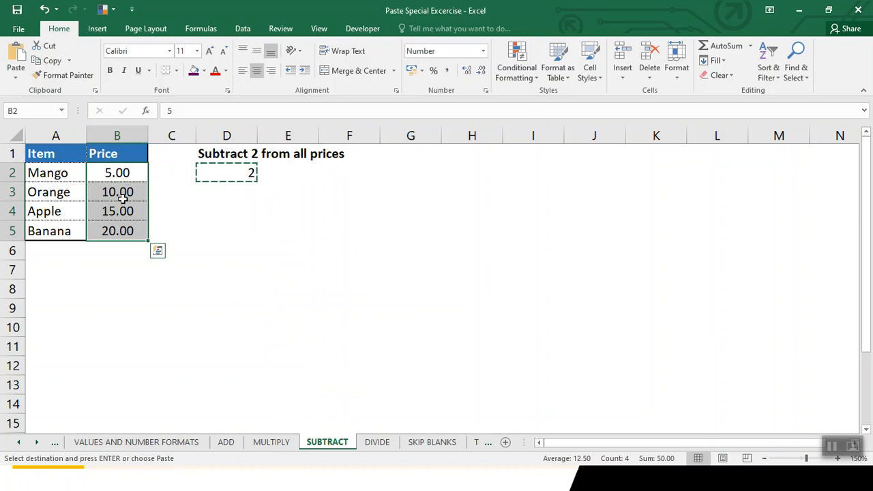
pyautogui.rightClick(118, 184)
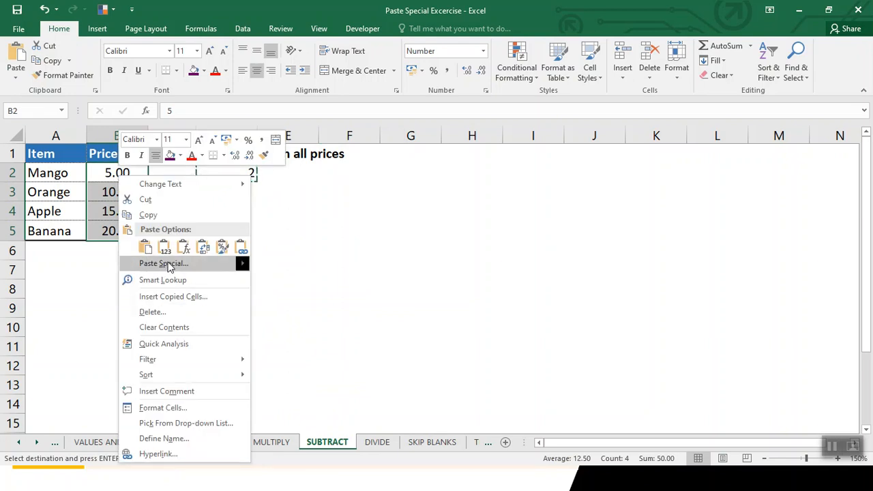
pyautogui.moveTo(198, 264)
pyautogui.click(287, 385)
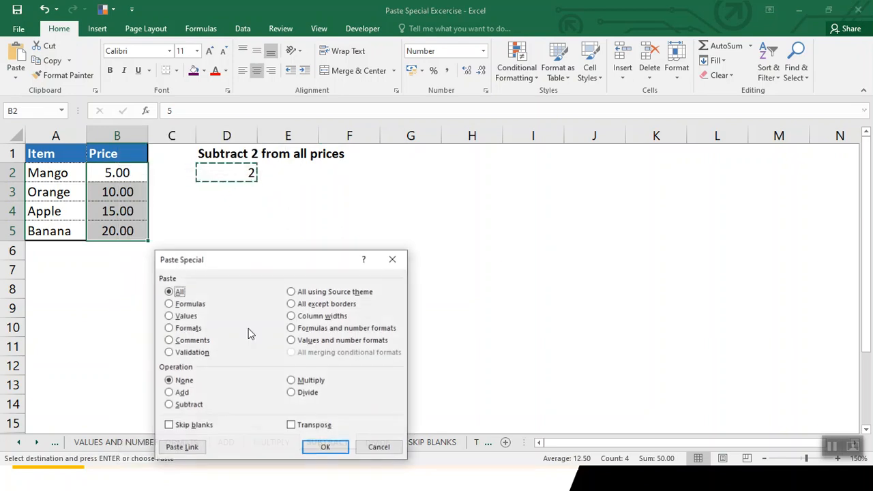
pyautogui.click(183, 316)
pyautogui.click(187, 405)
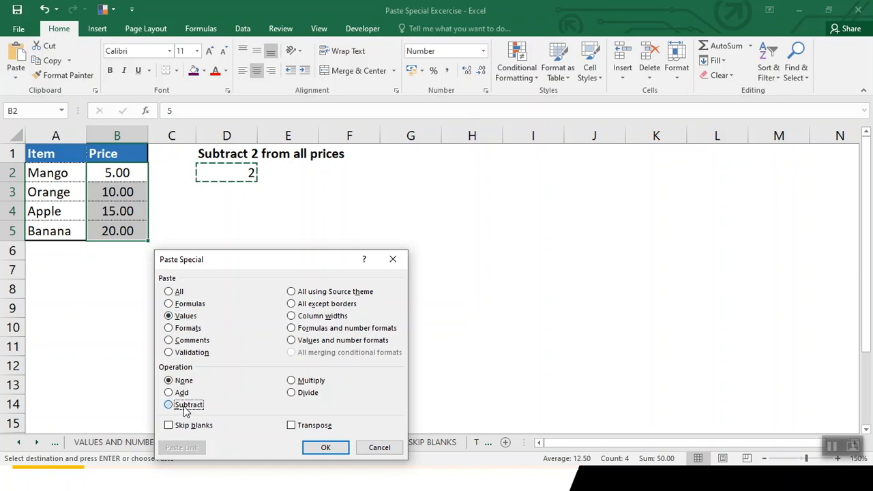
pyautogui.click(304, 449)
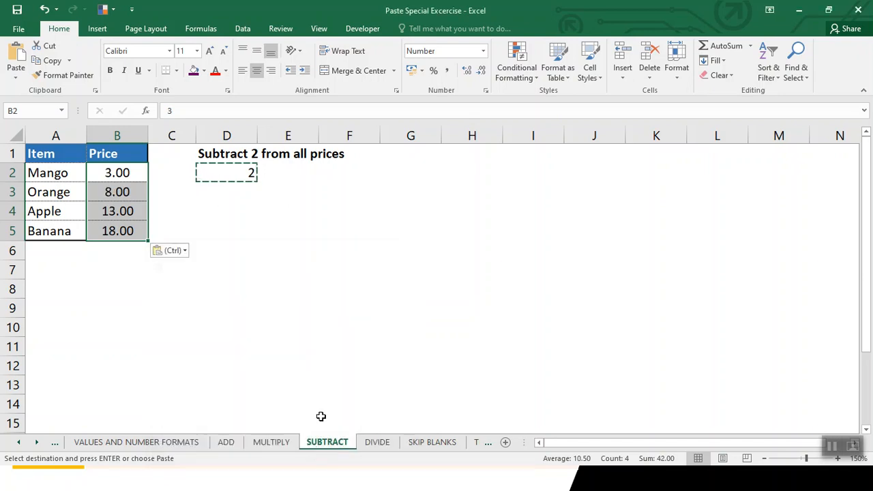
pyautogui.click(321, 365)
# Step: Open the DIVIDE sheet and widen the Price column B slightly
pyautogui.click(377, 442)
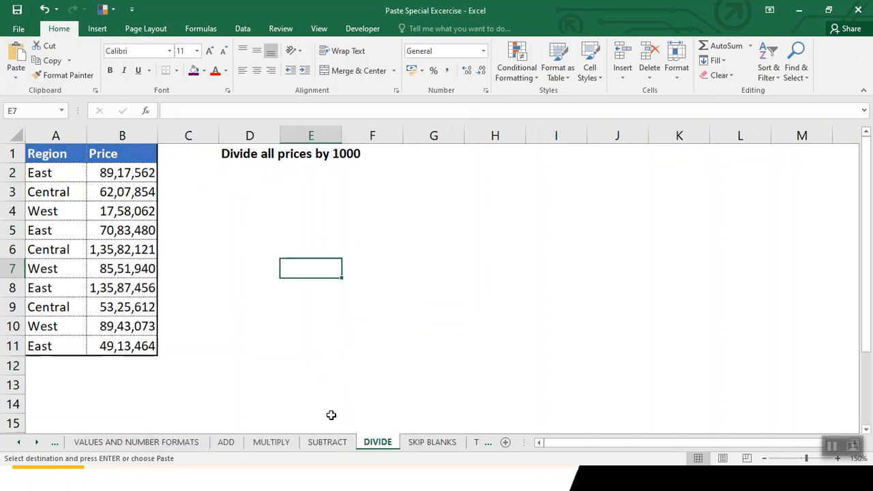
pyautogui.moveTo(158, 135); pyautogui.dragTo(176, 135)
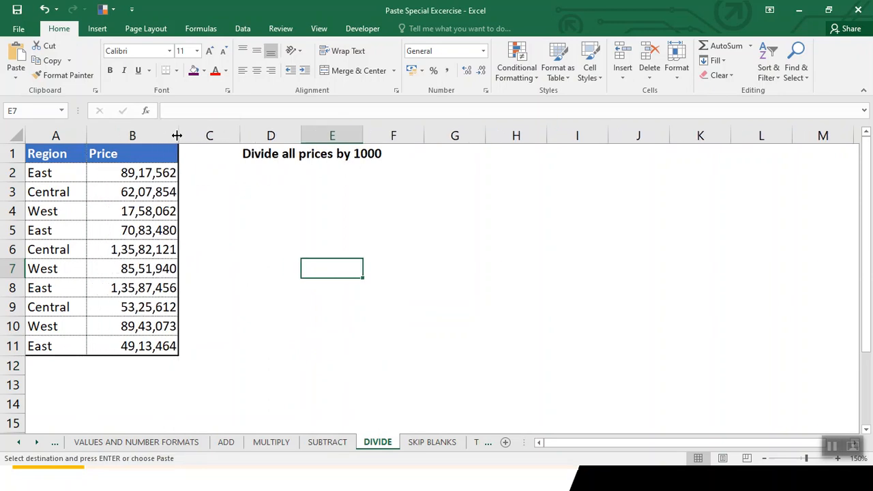
# Step: Enter the trial formula =B2/1000 in C2 beside the first East price
pyautogui.click(171, 173)
pyautogui.click(195, 176)
pyautogui.write('=')
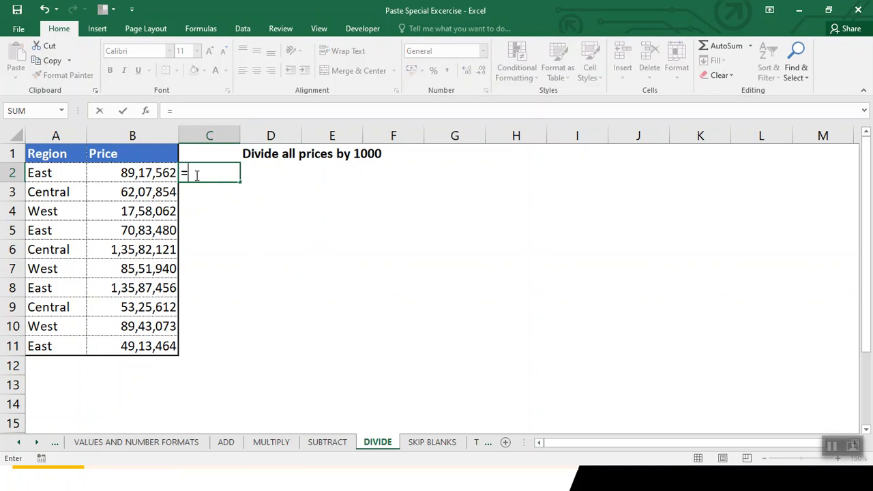
pyautogui.press('Left')
pyautogui.write('/')
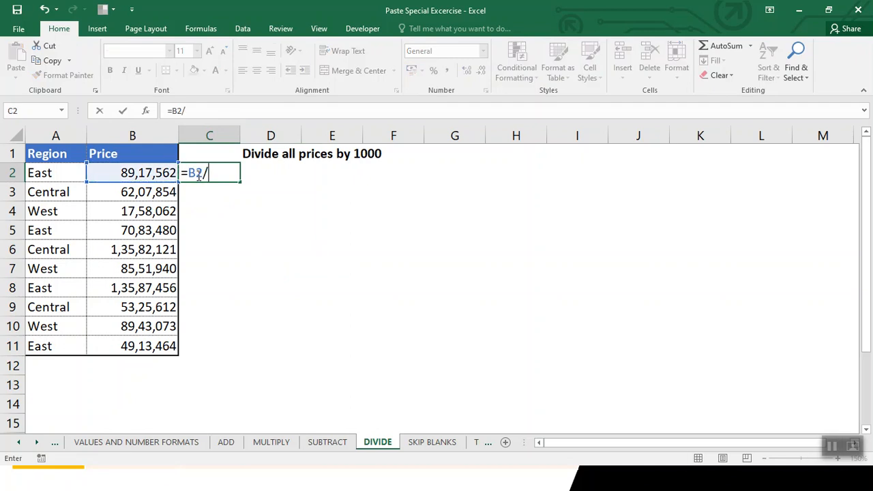
pyautogui.press('Return')
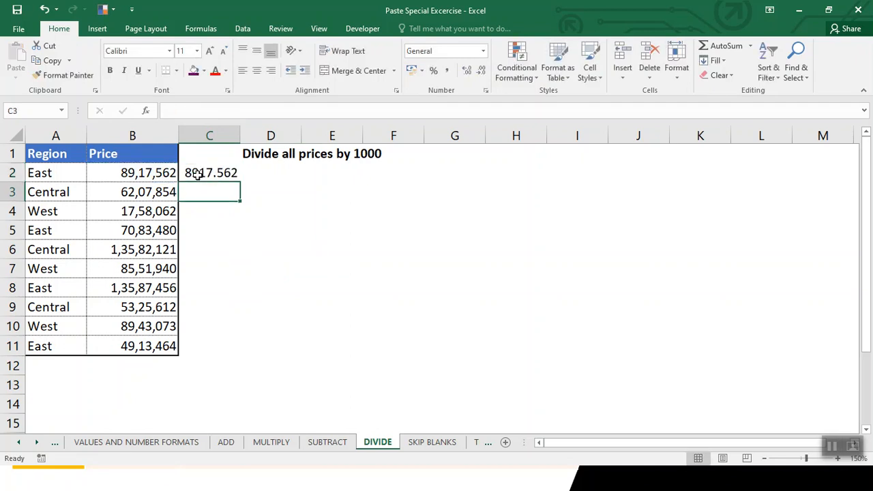
pyautogui.press('Up')
pyautogui.press('Left')
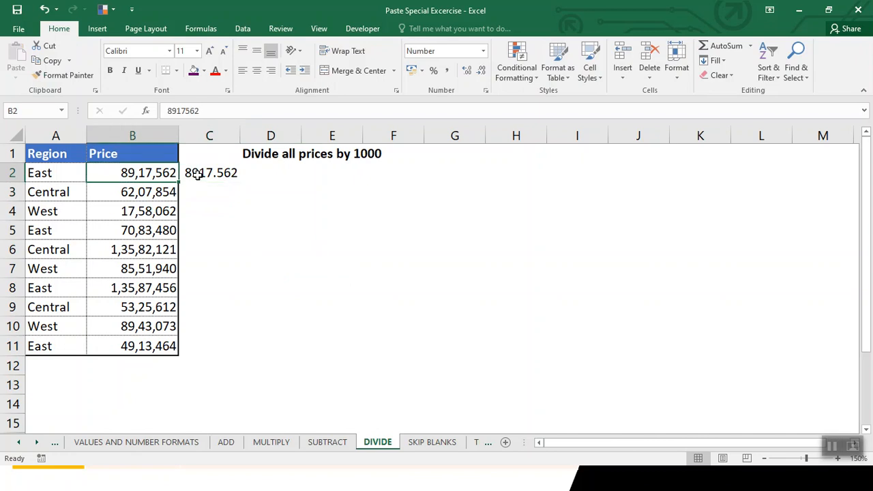
pyautogui.click(196, 175)
pyautogui.hotkey('ctrl', 'c')
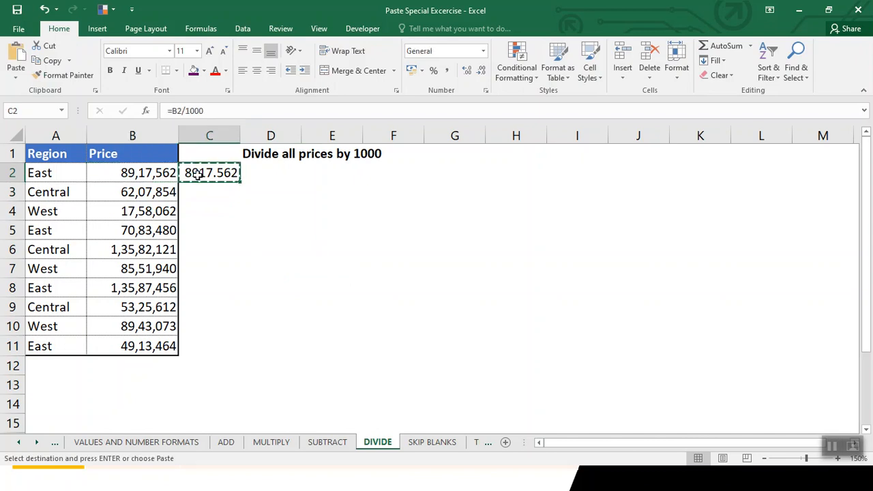
pyautogui.hotkey('ctrl', 'alt', 'v')
pyautogui.press('Return')
# Step: Try replacing the first East price in B2 with =C2, undo that entry, and clear the trial formula from C2
pyautogui.press('Left')
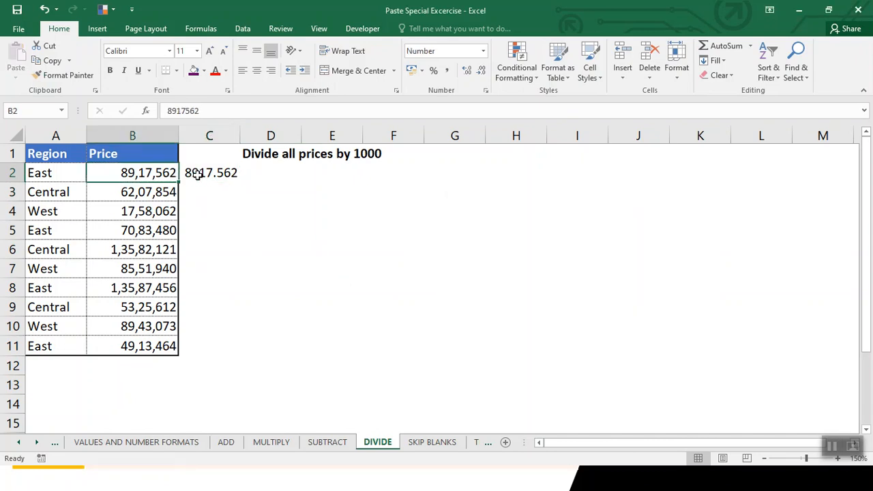
pyautogui.write('=')
pyautogui.click(196, 175)
pyautogui.press('Return')
pyautogui.press('Up')
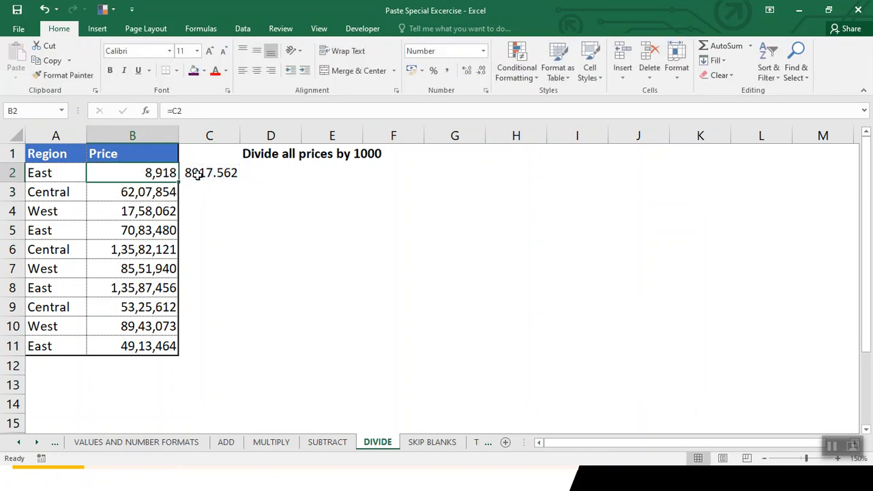
pyautogui.hotkey('ctrl', 'z')
pyautogui.click(196, 174)
pyautogui.press('Delete')
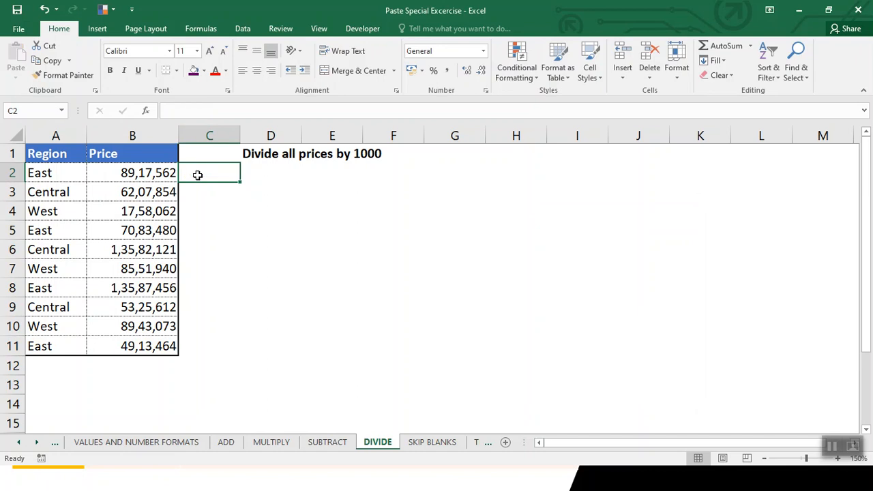
# Step: Enter 1000 in D2 below the divide instruction and copy that cell
pyautogui.press('Right')
pyautogui.write('100')
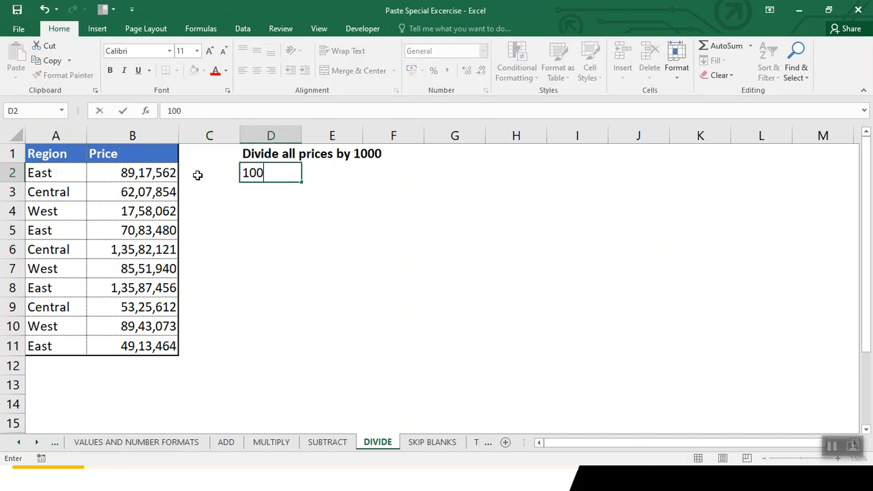
pyautogui.press('Return')
pyautogui.press('Up')
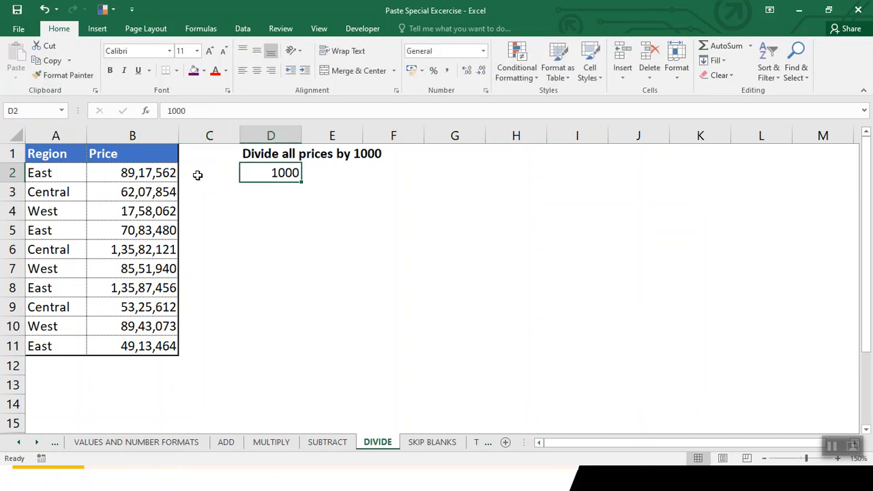
pyautogui.rightClick(254, 179)
pyautogui.click(267, 209)
# Step: Divide the prices in B2:B10 by the copied 1000 using Paste Special with All and the Divide operation
pyautogui.moveTo(164, 175); pyautogui.dragTo(168, 326)
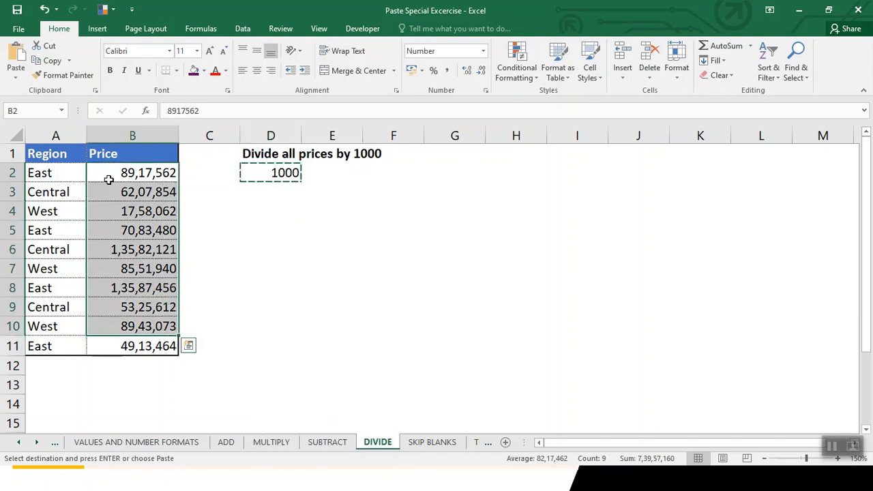
pyautogui.rightClick(108, 179)
pyautogui.moveTo(188, 265)
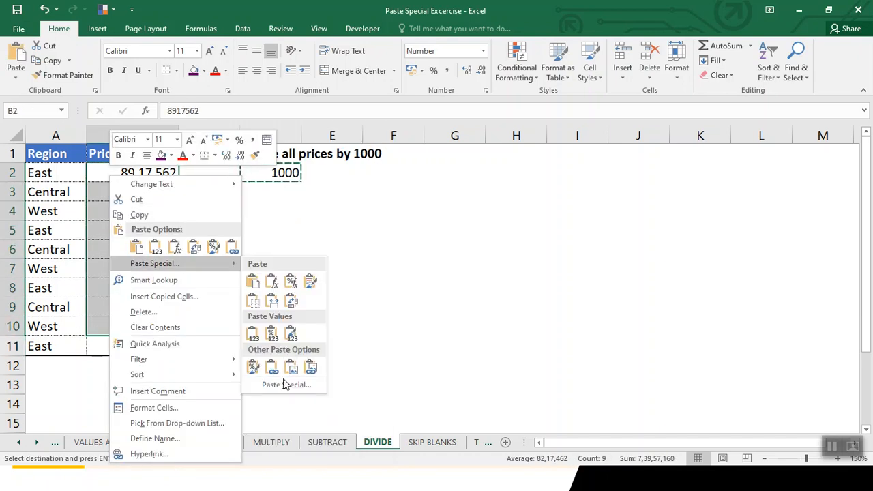
pyautogui.click(285, 385)
pyautogui.click(305, 393)
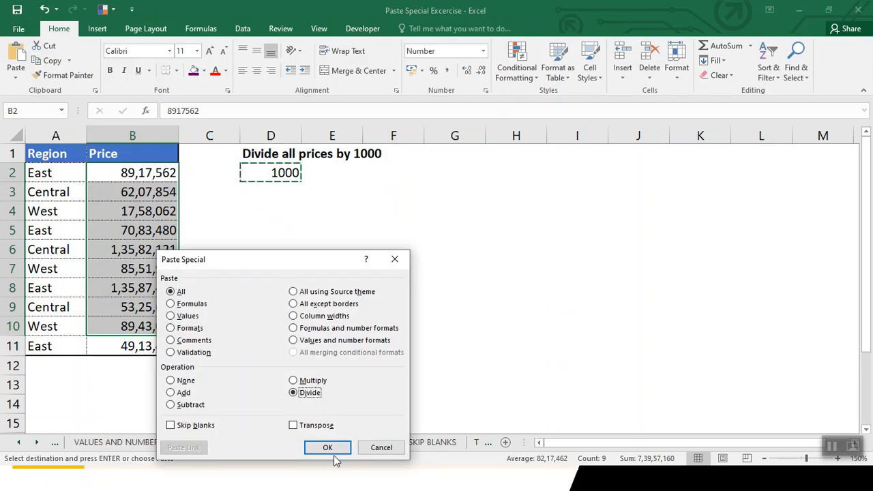
pyautogui.click(328, 448)
pyautogui.click(257, 252)
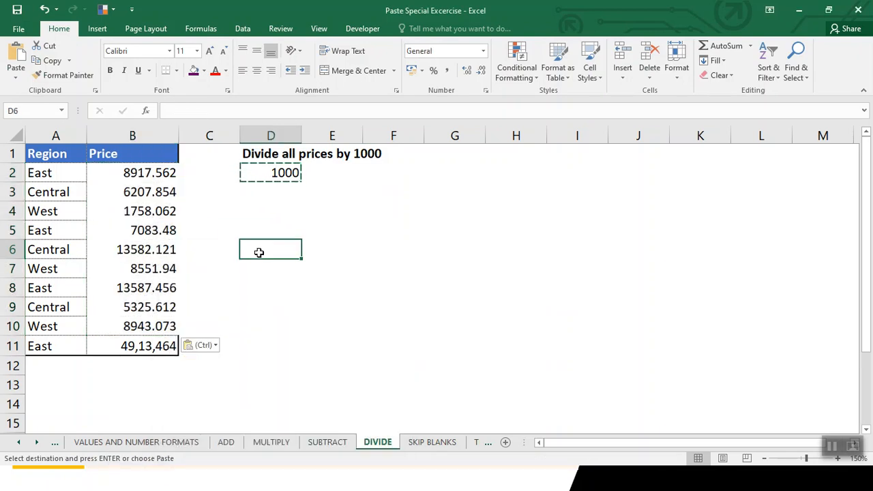
# Step: Open the SKIP BLANKS sheet and autofit the Date column A to its contents
pyautogui.click(434, 444)
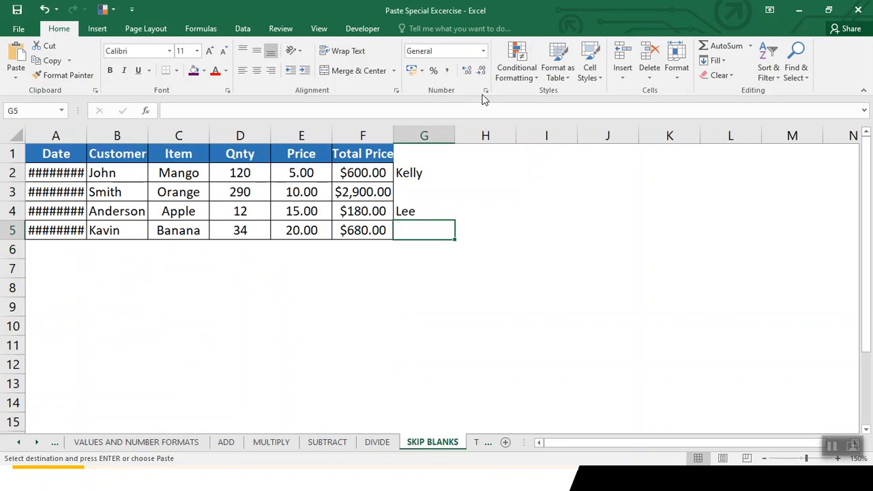
pyautogui.click(503, 170)
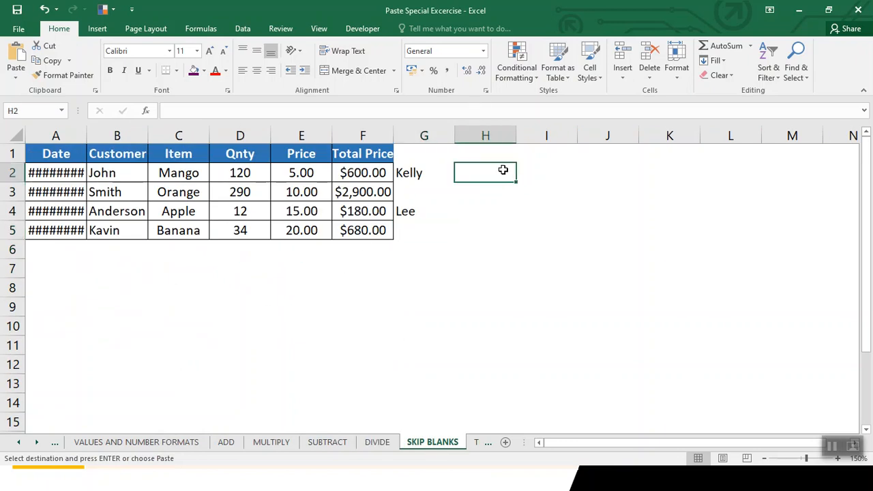
pyautogui.press('Home')
pyautogui.hotkey('ctrl', 'space')
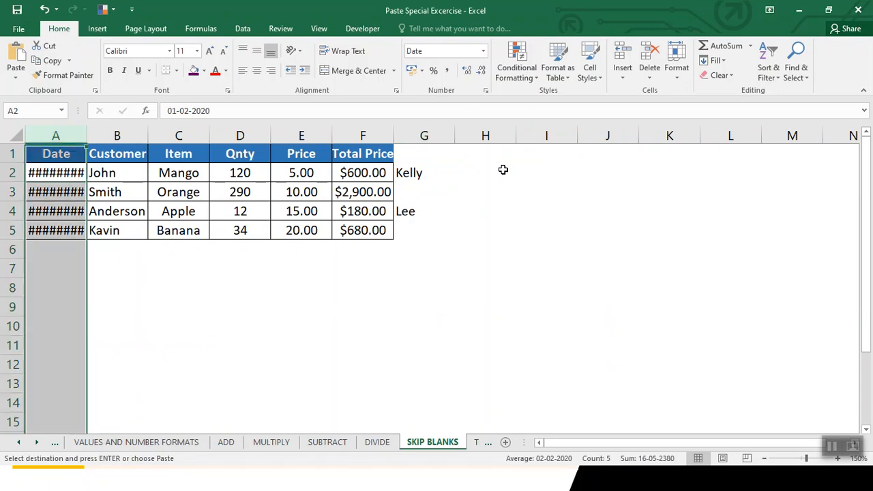
pyautogui.hotkey('alt', 'h')
pyautogui.press('o')
pyautogui.press('i')
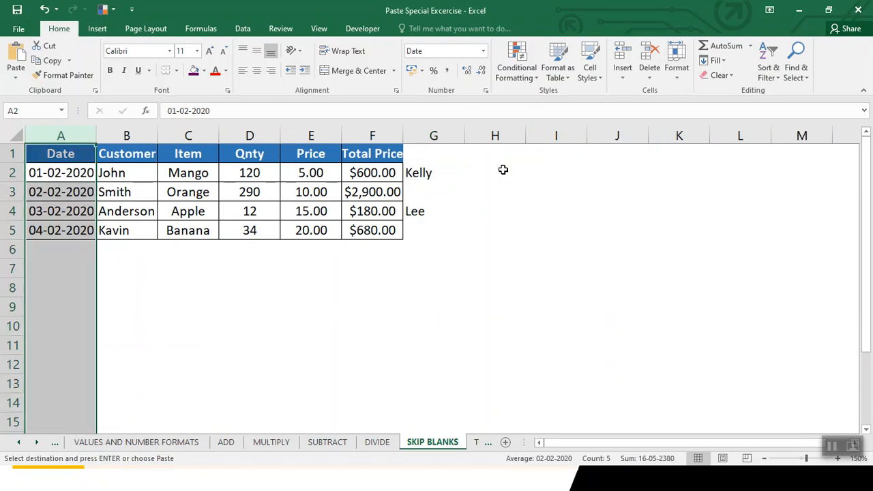
# Step: Examine the replacement names and blank cells in column G against the customers in the table
pyautogui.press('Right')
pyautogui.press('Right')
pyautogui.press('Right')
pyautogui.press('Right')
pyautogui.press('Right')
pyautogui.press('Right')
pyautogui.press('Right')
pyautogui.press('Right')
pyautogui.press('Right')
pyautogui.press('Right')
pyautogui.press('Left')
pyautogui.press('Left')
pyautogui.press('Left')
pyautogui.press('Left')
pyautogui.press('Left')
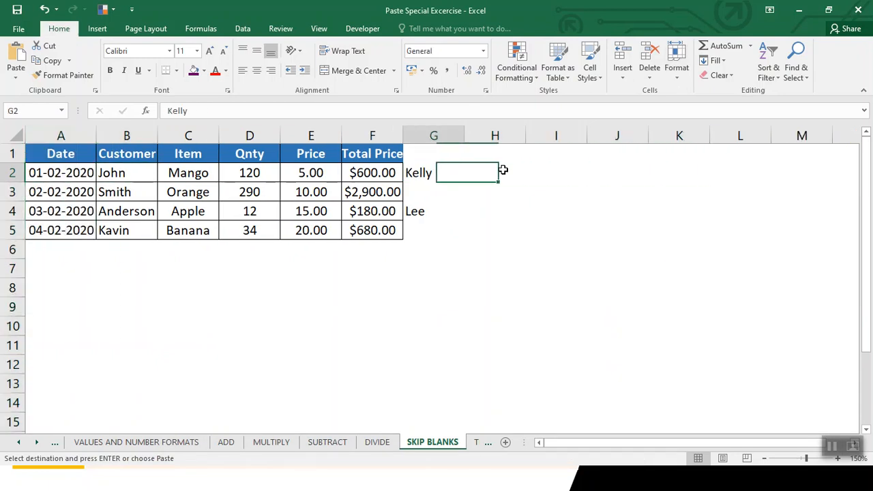
pyautogui.press('Right')
pyautogui.press('Left')
pyautogui.press('Left')
pyautogui.press('Left')
pyautogui.press('Left')
pyautogui.press('Left')
pyautogui.press('Right')
pyautogui.press('Right')
pyautogui.press('Right')
pyautogui.press('Right')
pyautogui.press('Right')
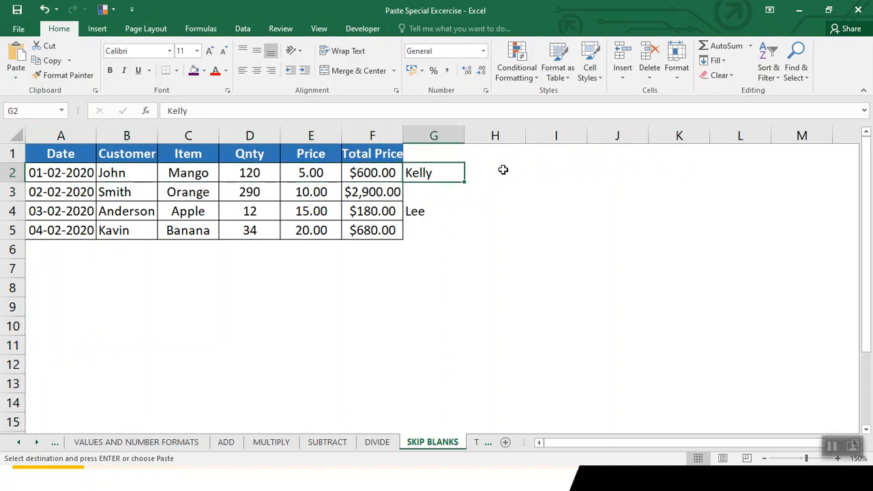
pyautogui.press('Down')
pyautogui.press('Down')
pyautogui.press('Down')
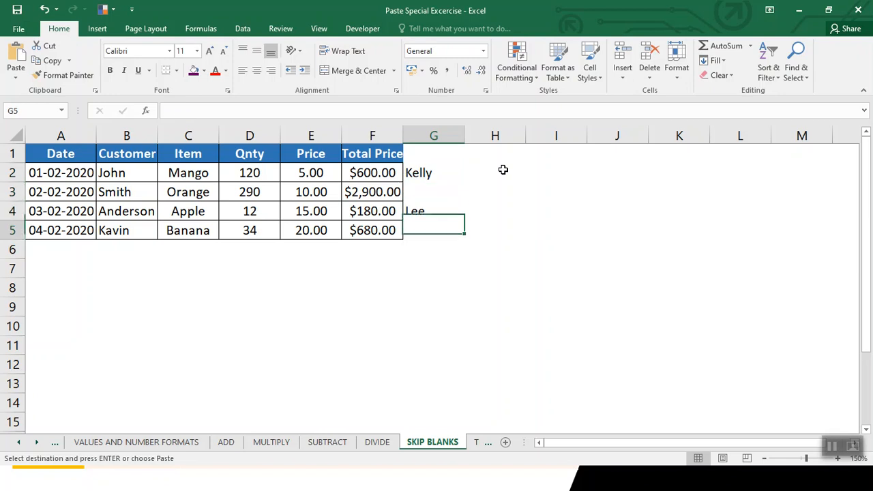
pyautogui.press('Up')
pyautogui.press('Up')
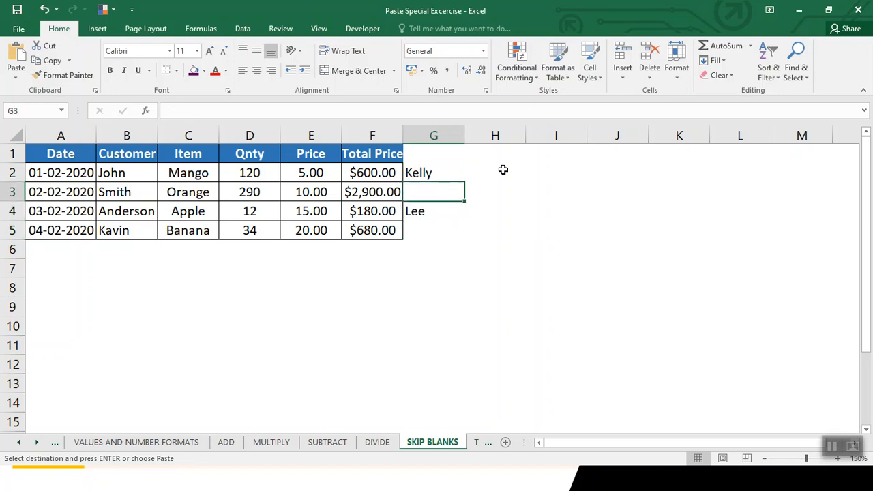
pyautogui.press('Up')
pyautogui.hotkey('ctrl', 'c')
pyautogui.press('Left')
pyautogui.press('Left')
pyautogui.press('Left')
pyautogui.press('Left')
pyautogui.press('Left')
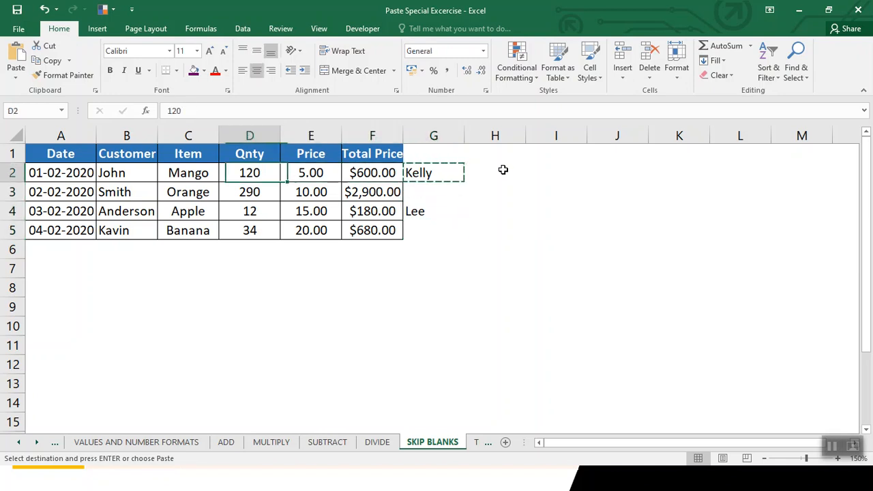
pyautogui.press('Escape')
pyautogui.press('Right')
pyautogui.press('Right')
pyautogui.press('Right')
pyautogui.press('Right')
pyautogui.press('Right')
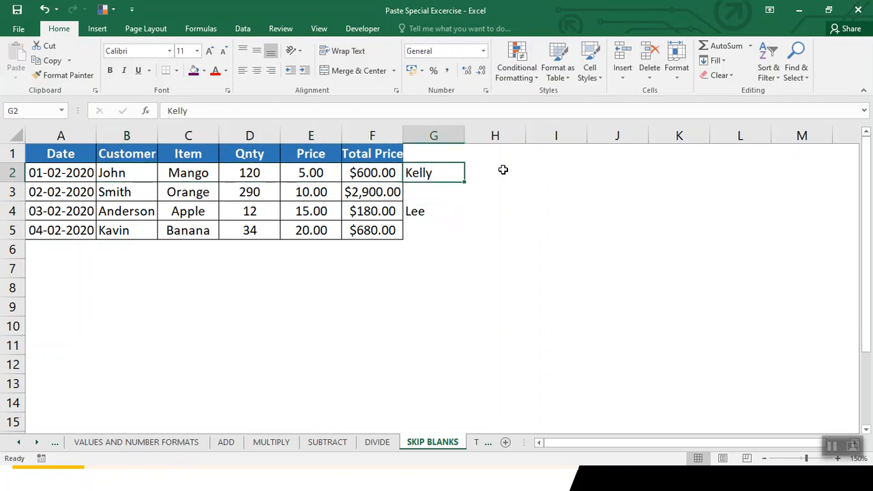
pyautogui.press('Down')
pyautogui.press('Down')
pyautogui.press('Up')
pyautogui.press('Up')
pyautogui.press('Up')
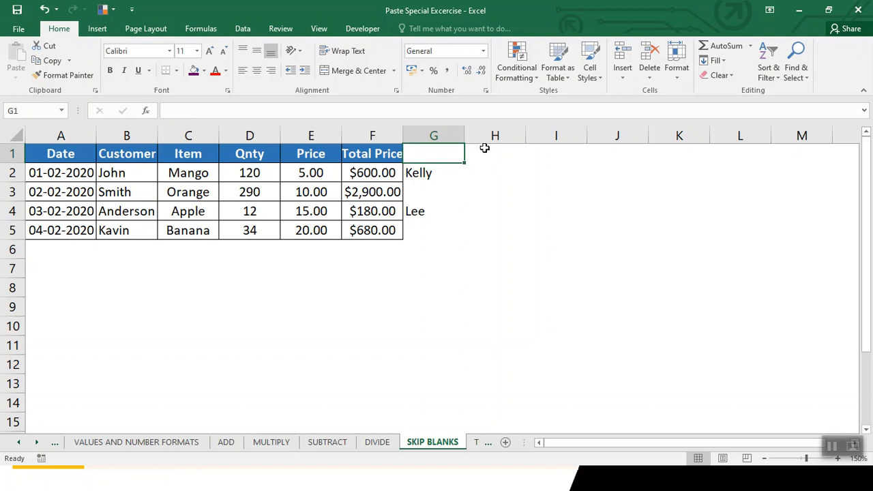
pyautogui.press('Down')
pyautogui.hotkey('shift', 'Down')
pyautogui.hotkey('shift', 'Down')
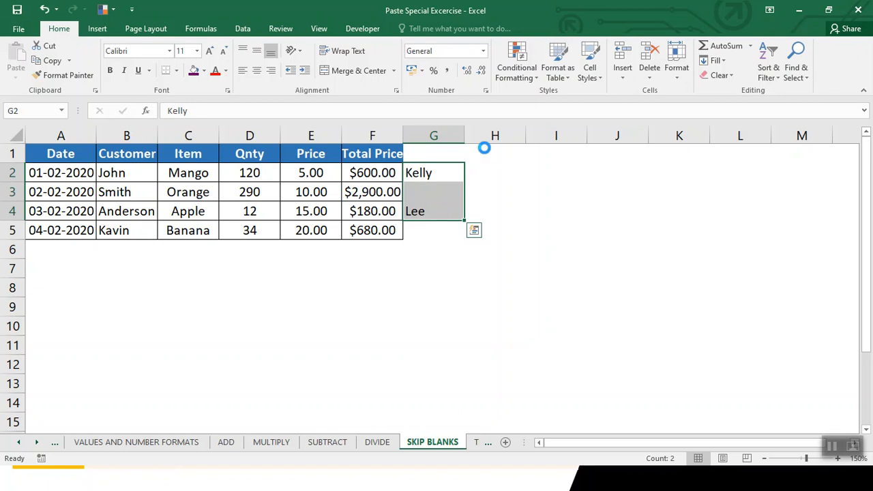
pyautogui.hotkey('ctrl', 'c')
pyautogui.press('Left')
pyautogui.press('Left')
pyautogui.press('Left')
pyautogui.press('Left')
pyautogui.press('Left')
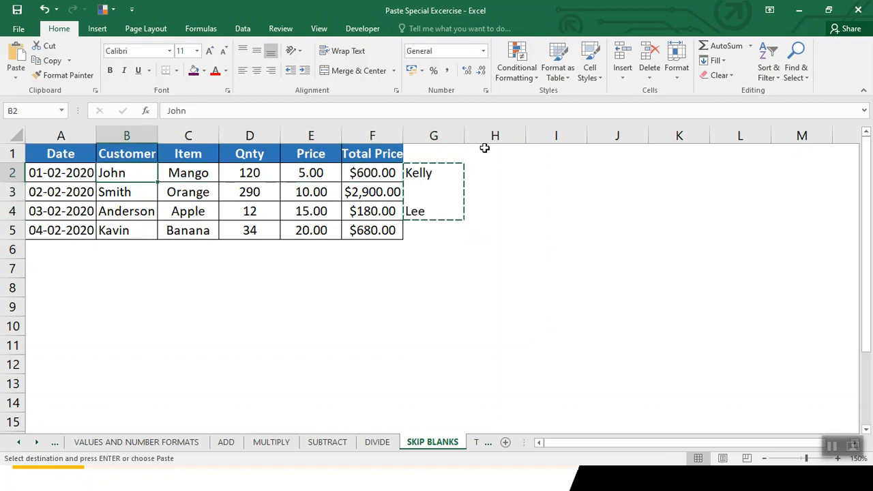
pyautogui.press('Down')
pyautogui.press('Right')
pyautogui.press('Right')
pyautogui.press('Right')
pyautogui.press('Right')
pyautogui.press('Right')
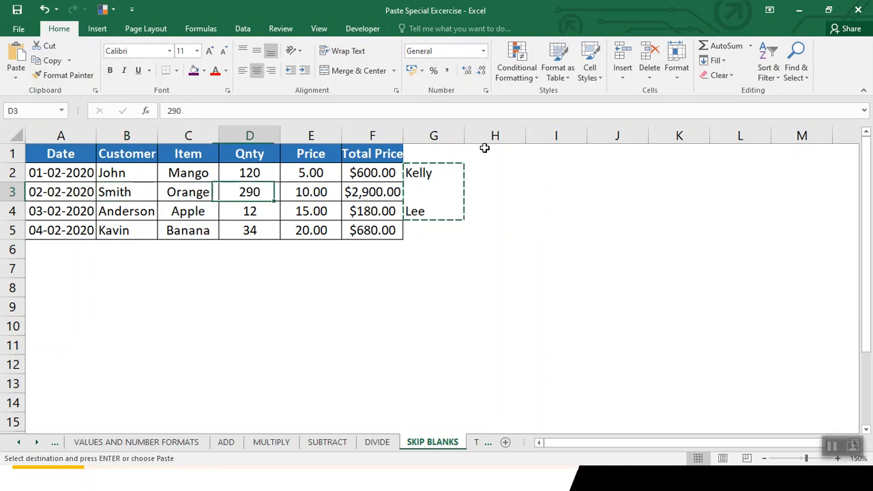
pyautogui.press('Up')
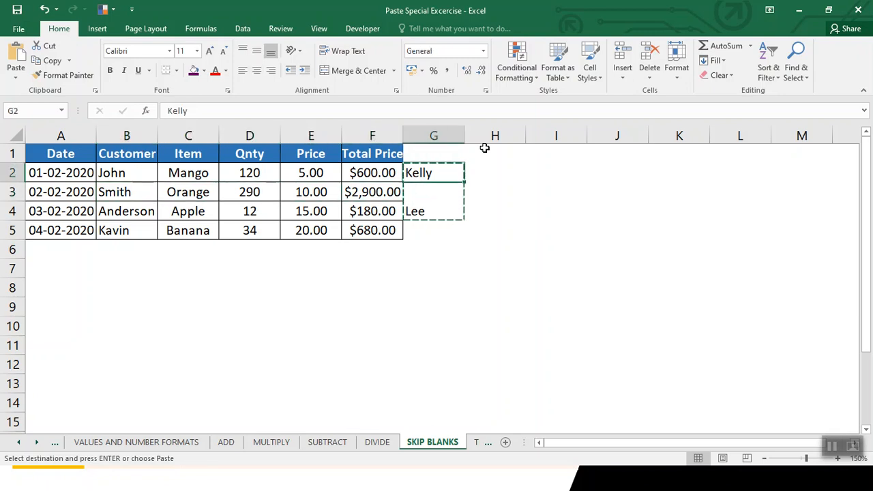
# Step: Copy G2:G5 and paste it over the Customer column from B2 using Paste Special with Skip blanks
pyautogui.hotkey('shift', 'Down')
pyautogui.hotkey('shift', 'Down')
pyautogui.hotkey('shift', 'Down')
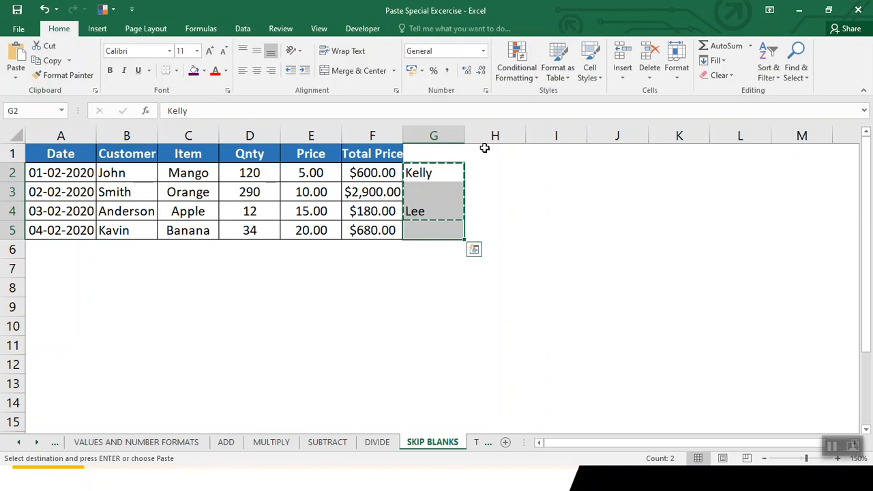
pyautogui.click(124, 174)
pyautogui.rightClick(124, 174)
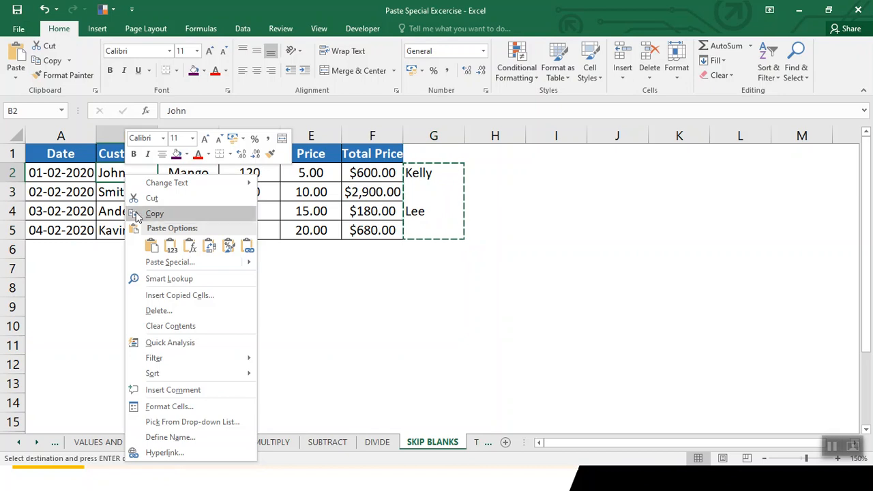
pyautogui.moveTo(158, 268)
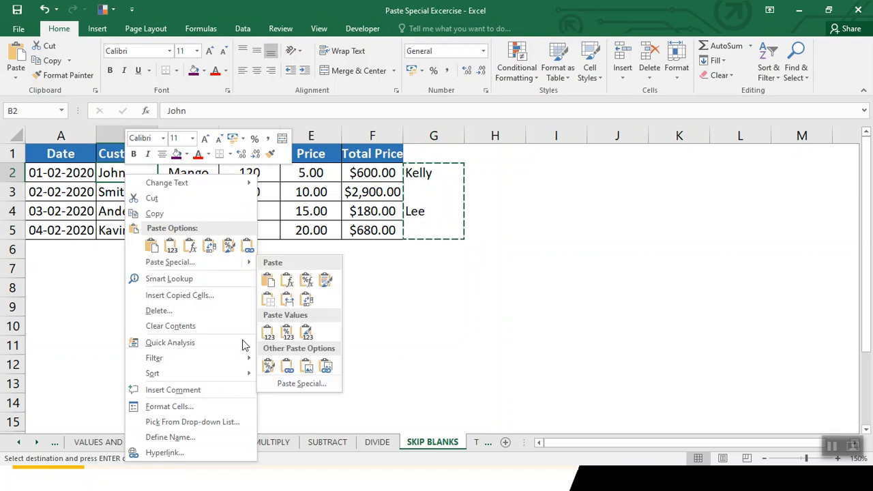
pyautogui.click(292, 383)
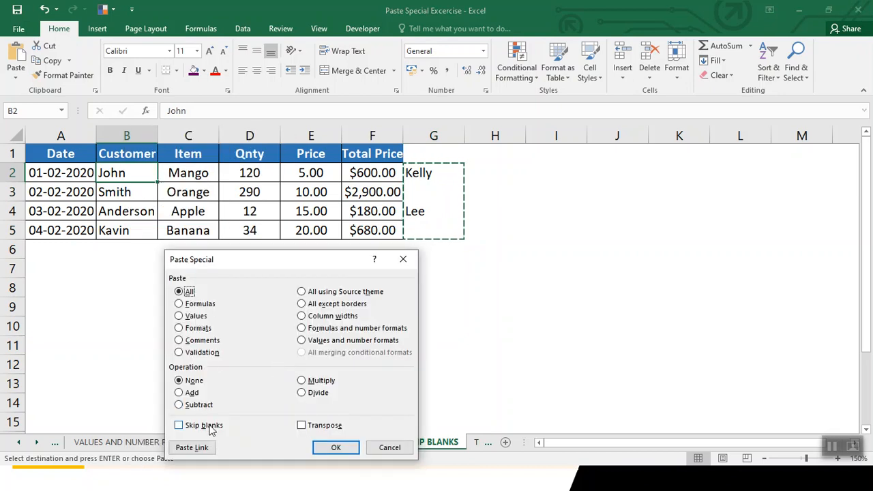
pyautogui.click(179, 425)
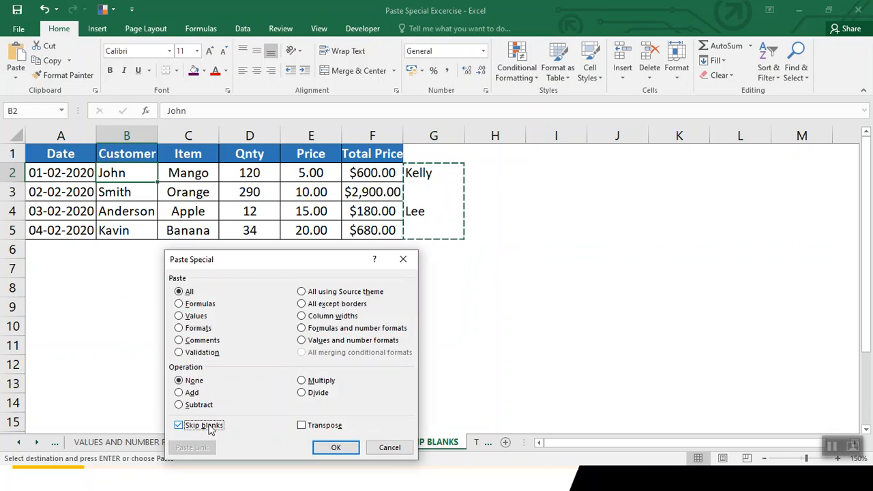
pyautogui.click(335, 449)
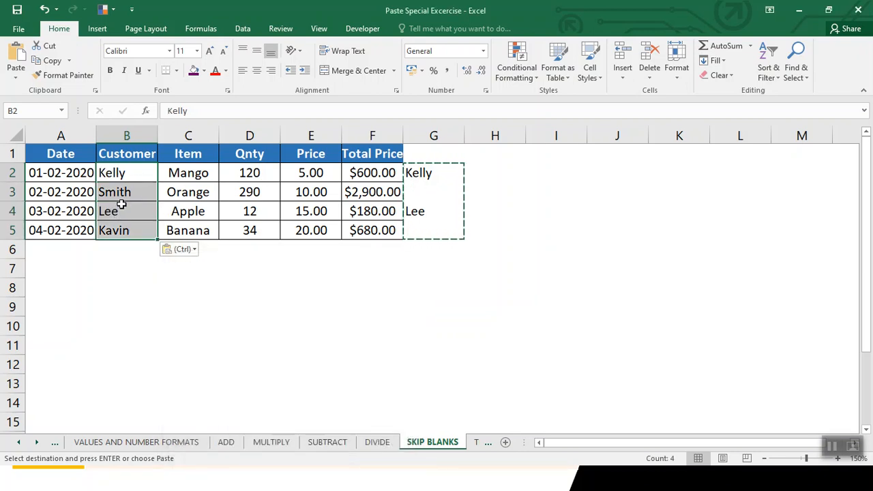
pyautogui.click(134, 251)
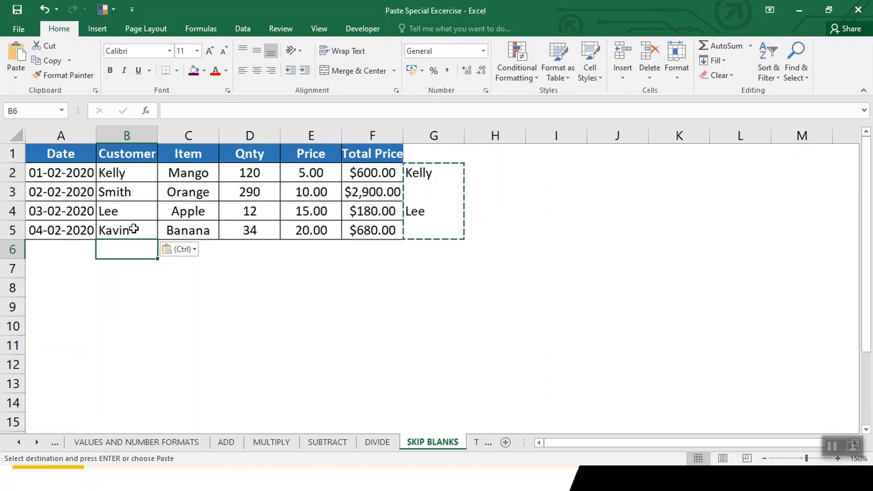
# Step: On the TRANSPOSE sheet, autofit the Date column A and copy the table A1:F5
pyautogui.click(477, 441)
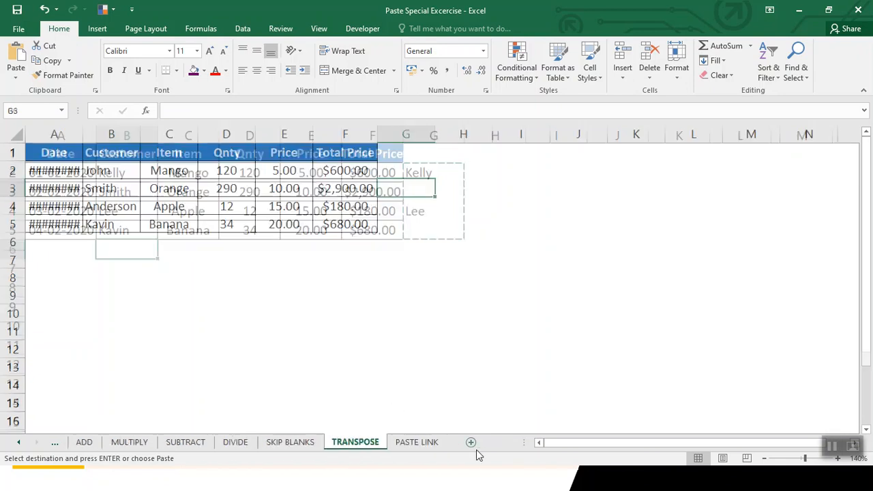
pyautogui.doubleClick(82, 133)
pyautogui.moveTo(70, 151); pyautogui.dragTo(346, 227)
pyautogui.hotkey('ctrl', 'c')
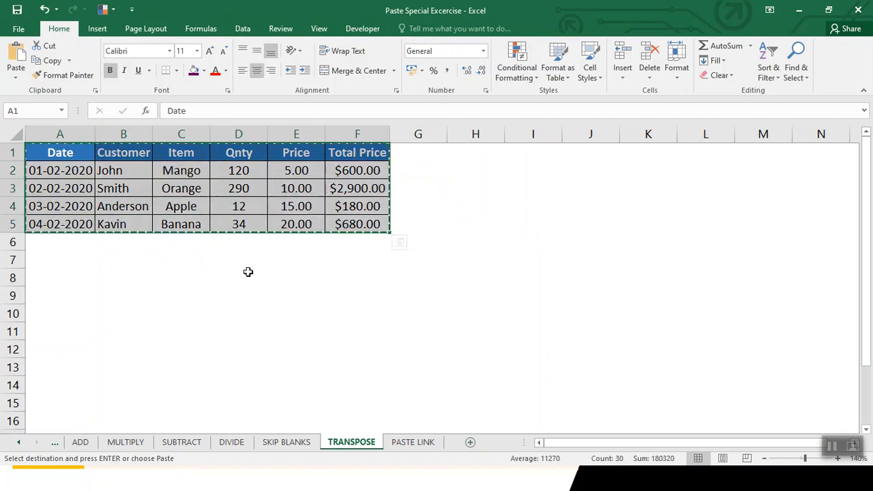
# Step: Paste the copied table at D8 using Paste Special with the Transpose option
pyautogui.click(243, 281)
pyautogui.rightClick(242, 281)
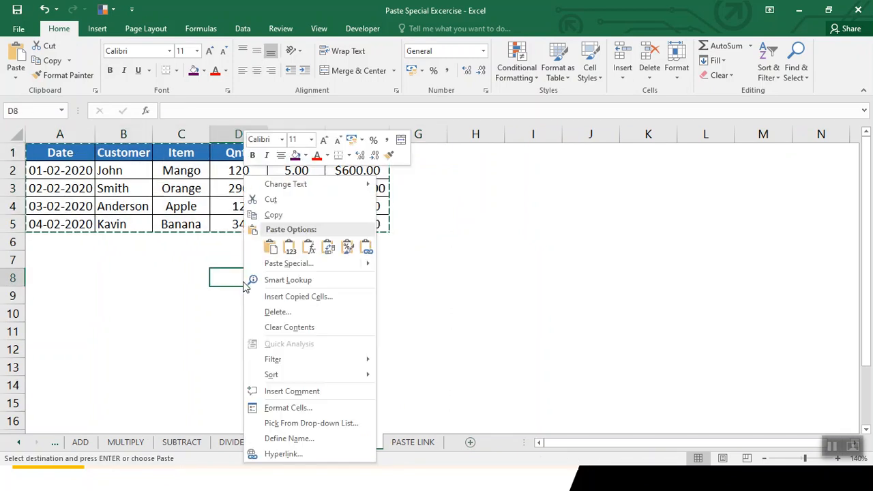
pyautogui.moveTo(273, 263)
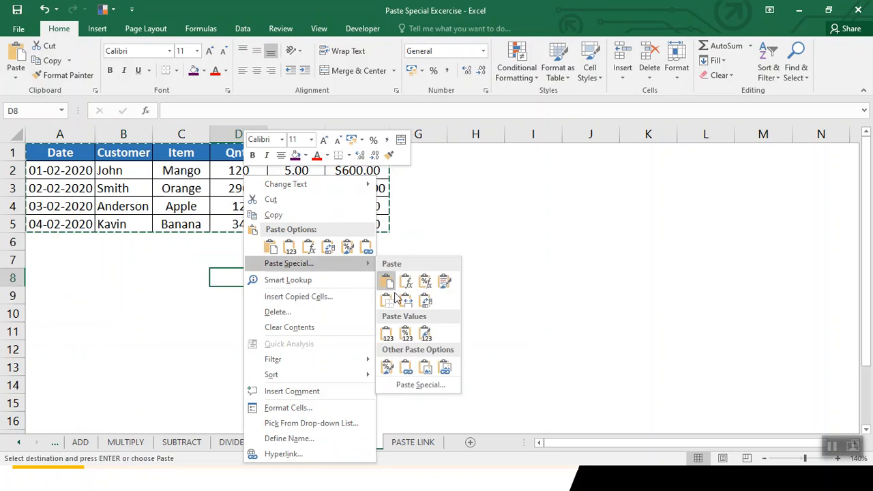
pyautogui.click(409, 384)
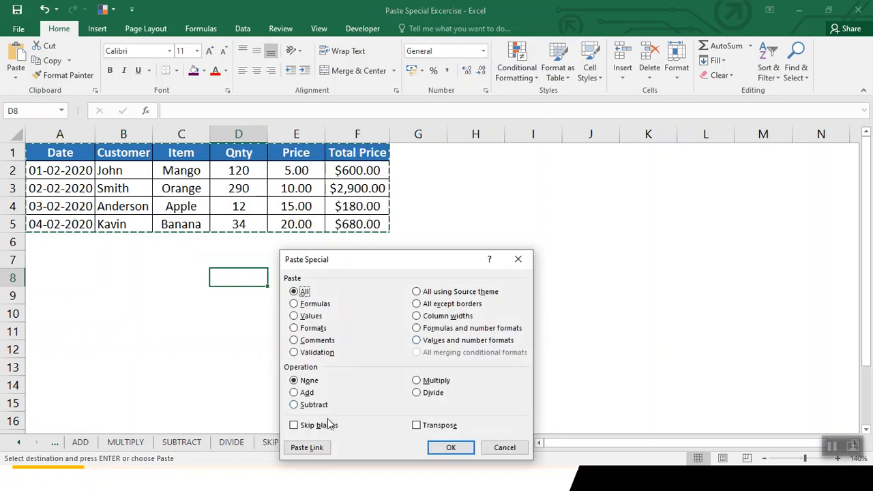
pyautogui.click(416, 426)
pyautogui.click(448, 448)
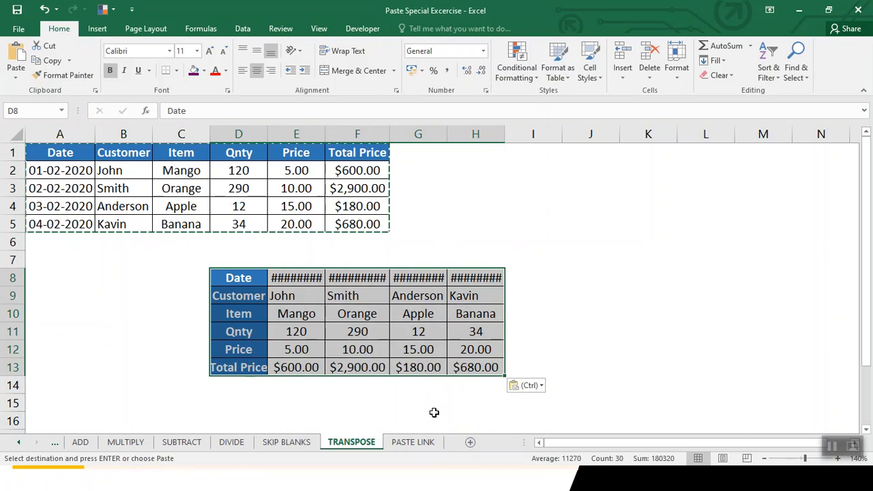
# Step: Autofit columns D to H so the transposed table's dates and labels fit
pyautogui.doubleClick(268, 136)
pyautogui.doubleClick(332, 135)
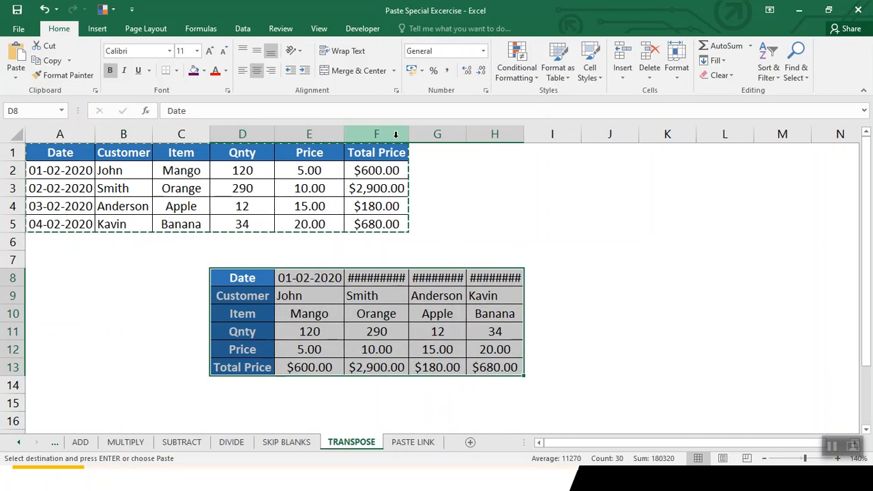
pyautogui.doubleClick(410, 135)
pyautogui.doubleClick(475, 137)
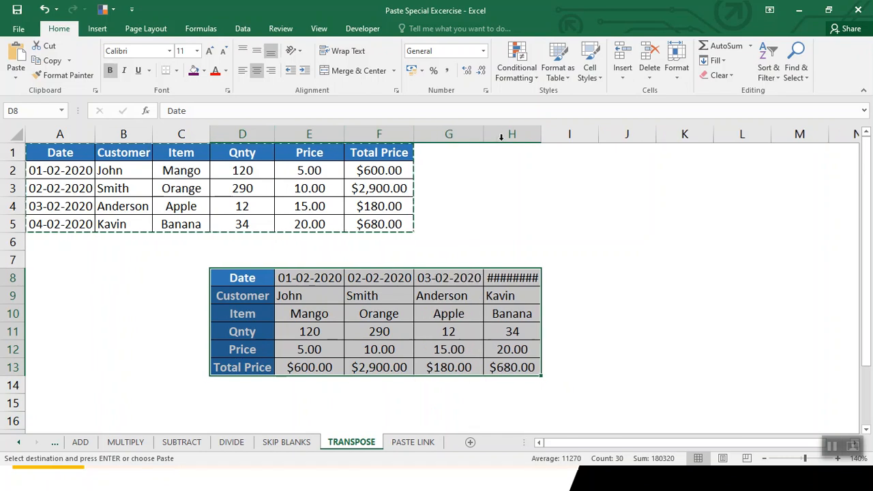
pyautogui.doubleClick(541, 135)
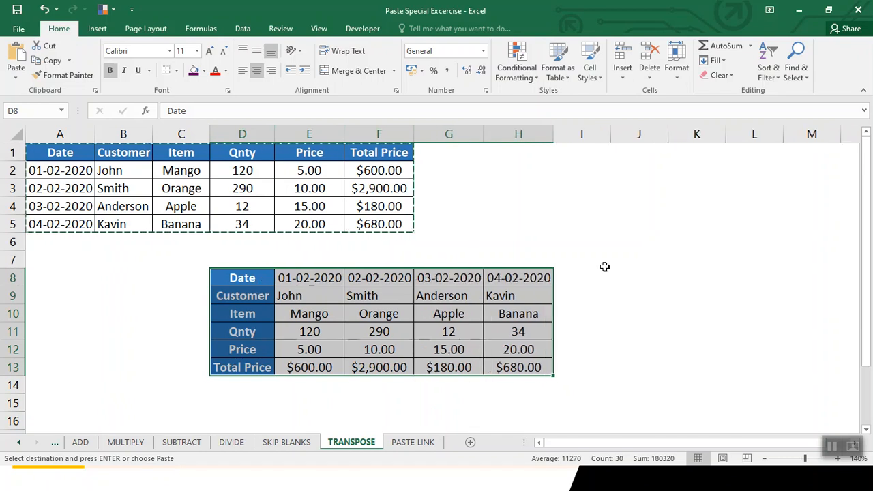
# Step: Paste the copied table at J7 using Paste Special with Values and Transpose, and select the pasted range
pyautogui.moveTo(613, 438); pyautogui.dragTo(653, 430)
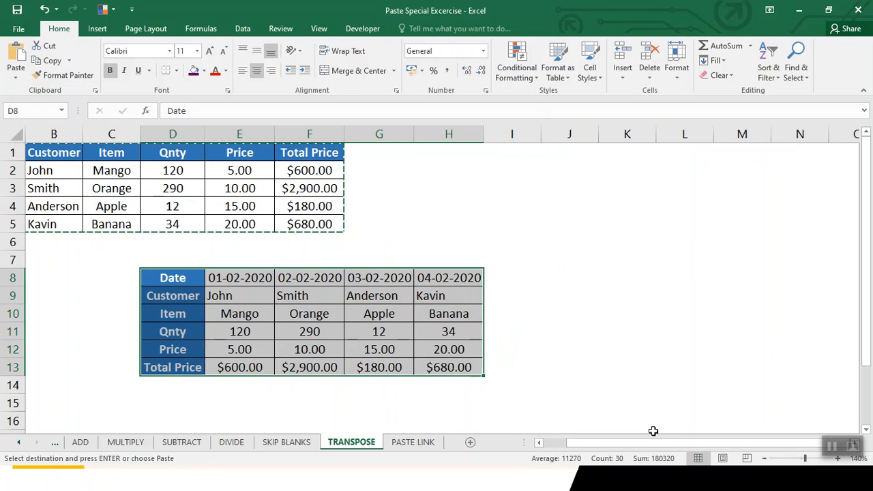
pyautogui.click(575, 253)
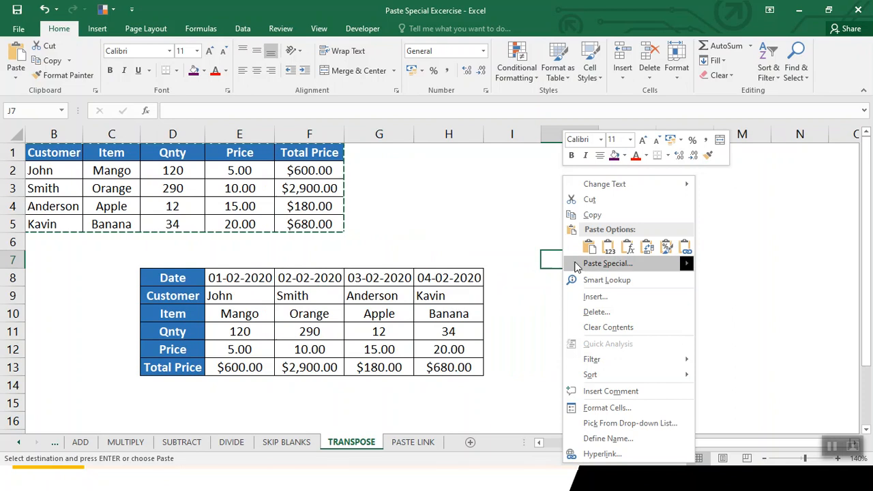
pyautogui.moveTo(600, 263)
pyautogui.click(719, 388)
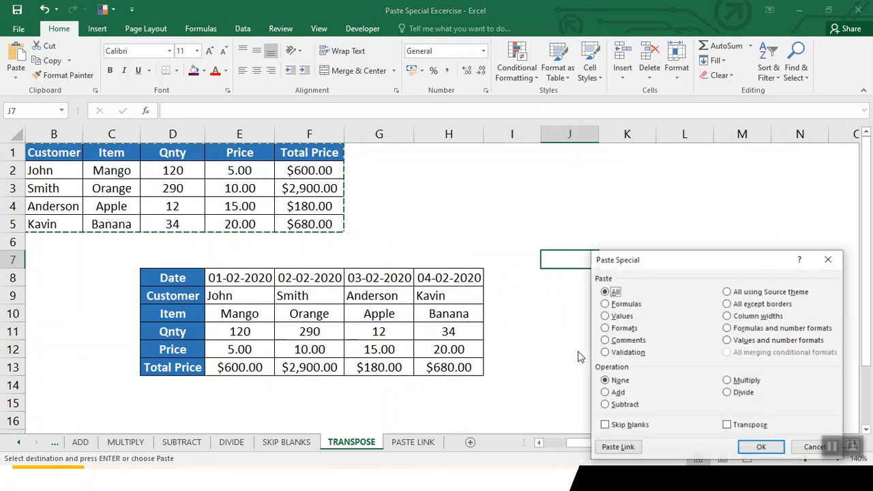
pyautogui.moveTo(646, 264); pyautogui.dragTo(308, 176)
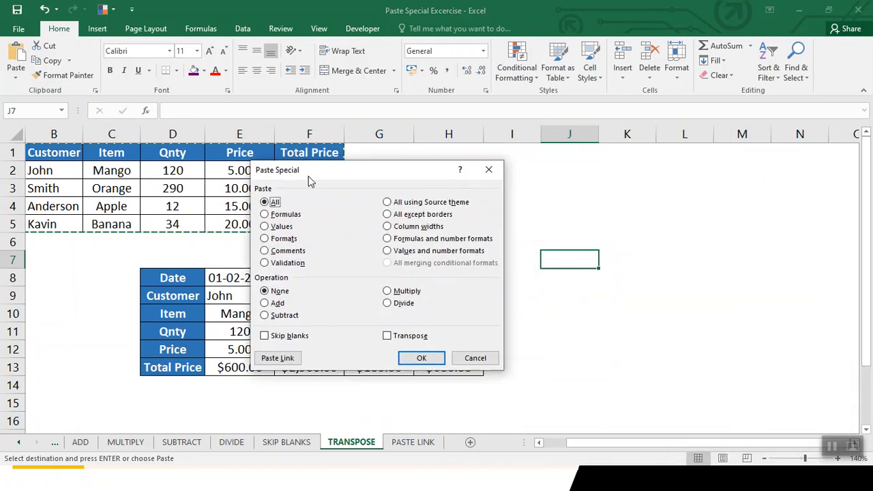
pyautogui.click(280, 227)
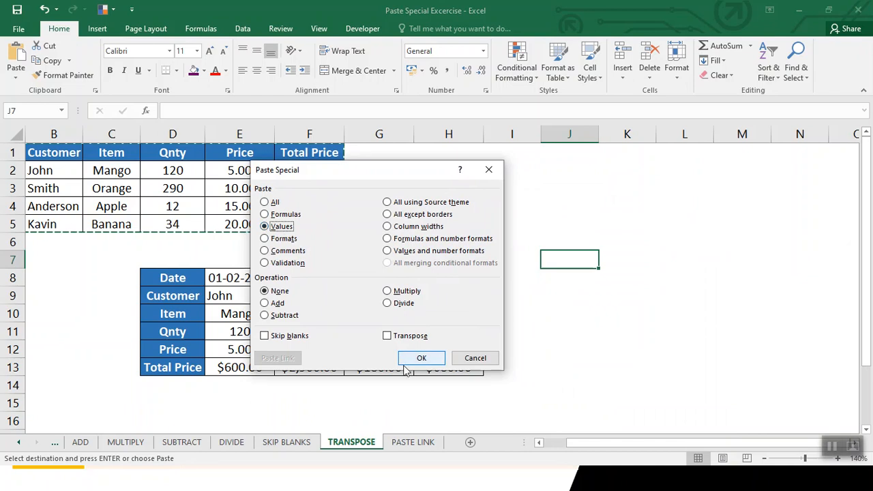
pyautogui.click(403, 336)
pyautogui.click(418, 357)
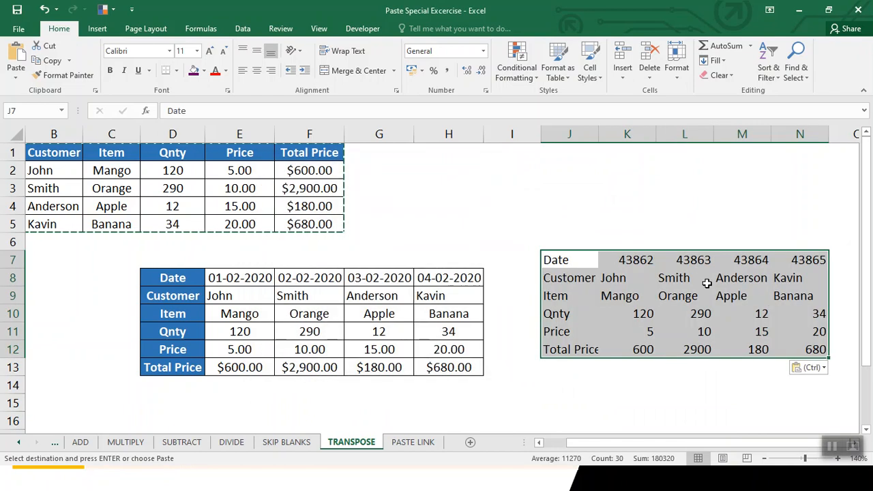
pyautogui.moveTo(545, 261); pyautogui.dragTo(797, 351)
# Step: On the PASTE LINK sheet, autofit the Date column A
pyautogui.click(411, 442)
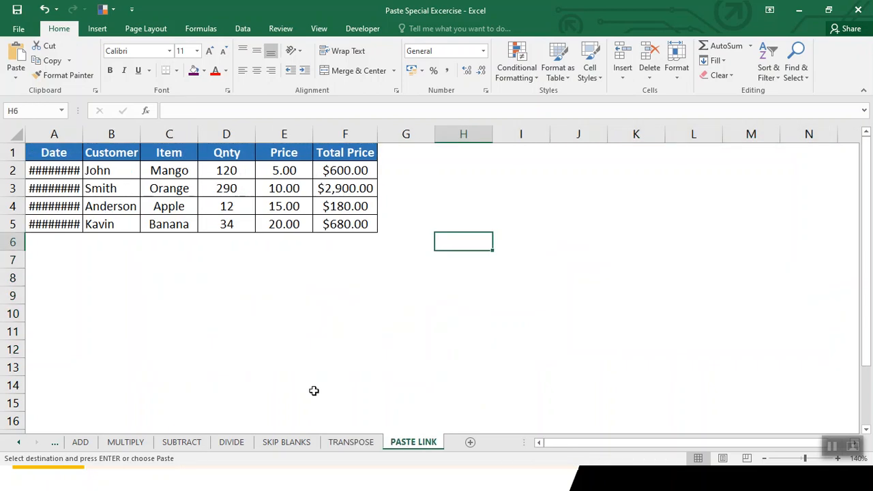
pyautogui.doubleClick(83, 131)
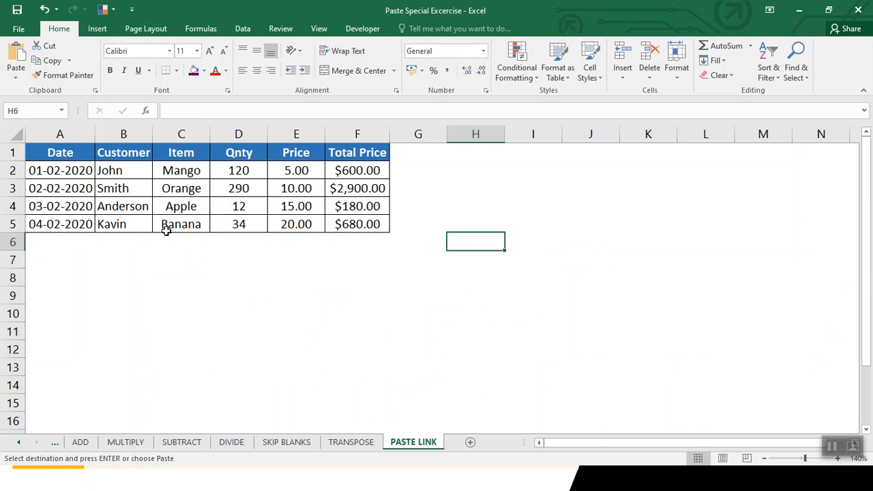
# Step: Link cell C9 manually to the Date header with a formula referencing A1
pyautogui.click(183, 298)
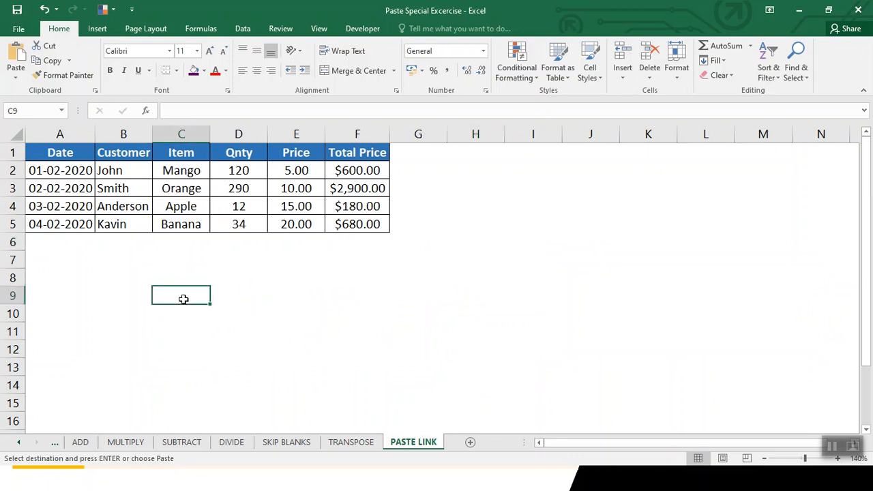
pyautogui.write('=')
pyautogui.press('Left')
pyautogui.press('Left')
pyautogui.press('Up')
pyautogui.press('Up')
pyautogui.press('Up')
pyautogui.press('Up')
pyautogui.press('Up')
pyautogui.press('Up')
pyautogui.press('Up')
pyautogui.press('Up')
pyautogui.press('Return')
# Step: Link cell D9 manually to the Customer header with a formula referencing B1
pyautogui.press('Up')
pyautogui.press('Right')
pyautogui.write('=')
pyautogui.press('Left')
pyautogui.press('Left')
pyautogui.press('Left')
pyautogui.press('Up')
pyautogui.press('Up')
pyautogui.press('Up')
pyautogui.press('Up')
pyautogui.press('Up')
pyautogui.press('Up')
pyautogui.press('Up')
pyautogui.press('Up')
pyautogui.press('Right')
pyautogui.press('Return')
# Step: Link cell E9 manually to the Item header with a formula referencing C1
pyautogui.press('Right')
pyautogui.press('Up')
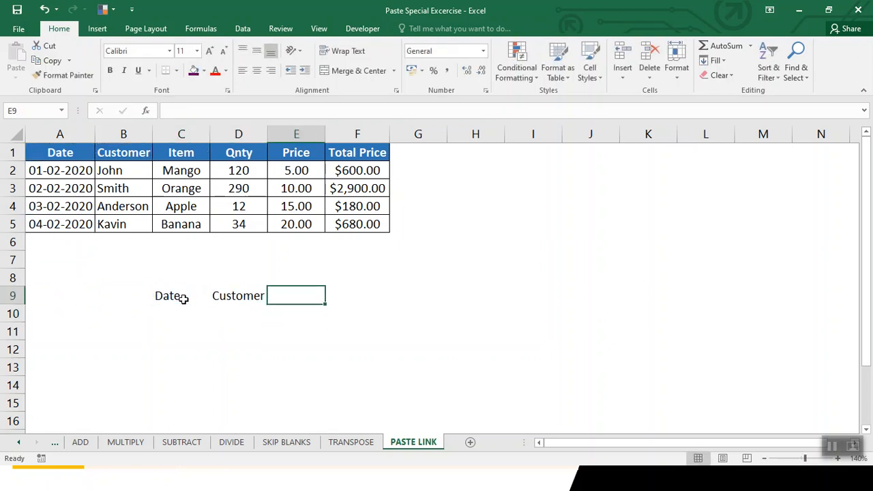
pyautogui.write('=')
pyautogui.write('=')
pyautogui.press('Left')
pyautogui.press('Up')
pyautogui.press('Up')
pyautogui.press('Up')
pyautogui.press('Up')
pyautogui.press('Up')
pyautogui.press('Up')
pyautogui.press('Up')
pyautogui.press('Up')
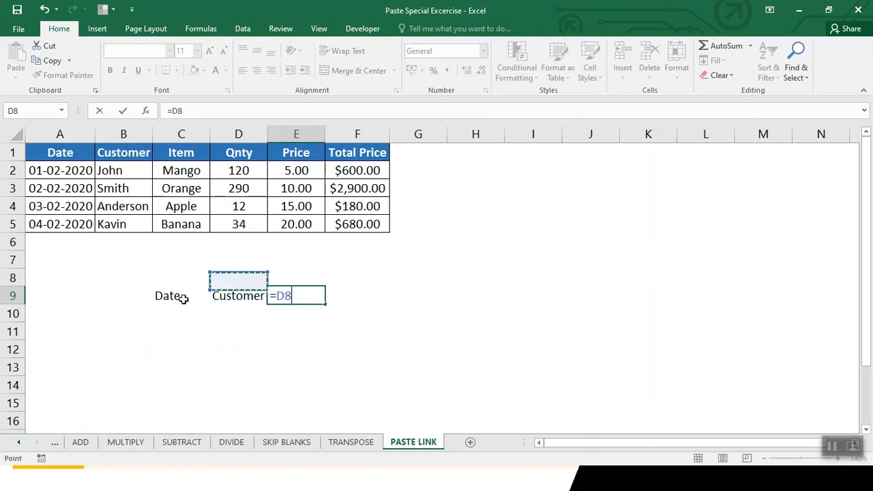
pyautogui.press('Left')
pyautogui.press('Return')
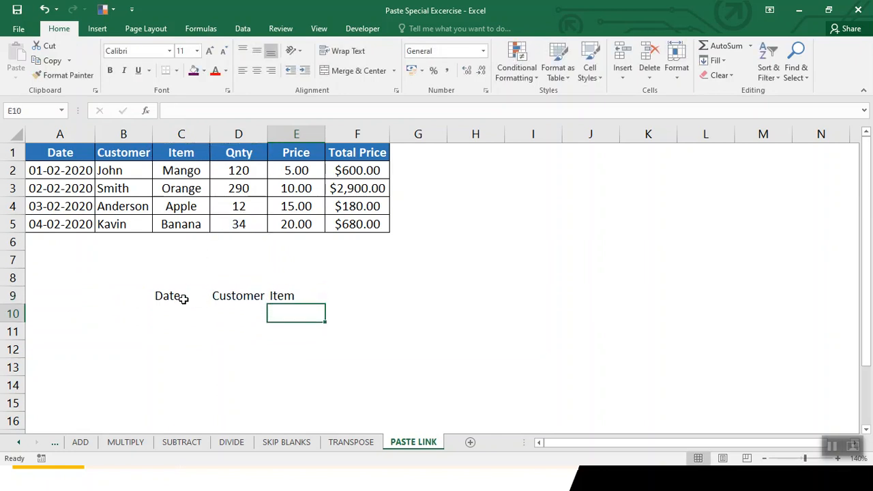
# Step: Clear the manual link formulas from C9:E9
pyautogui.press('Up')
pyautogui.press('Left')
pyautogui.click(183, 299)
pyautogui.hotkey('shift', 'Right')
pyautogui.hotkey('shift', 'Right')
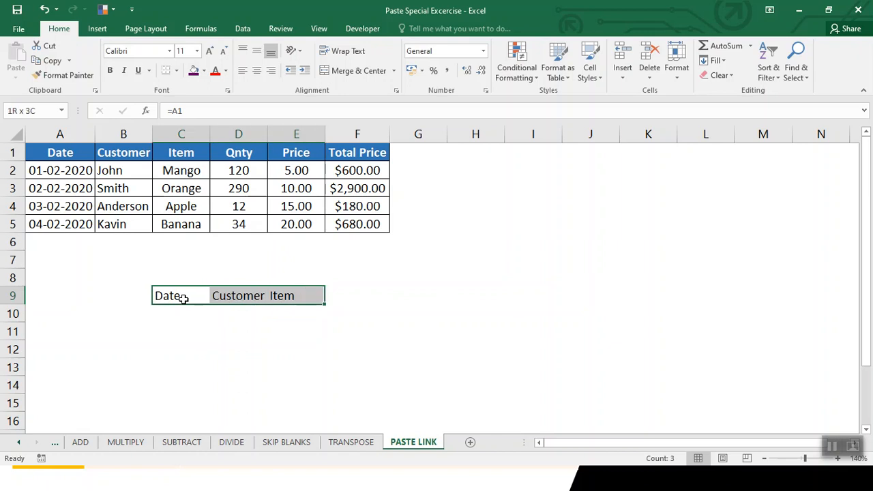
pyautogui.press('Delete')
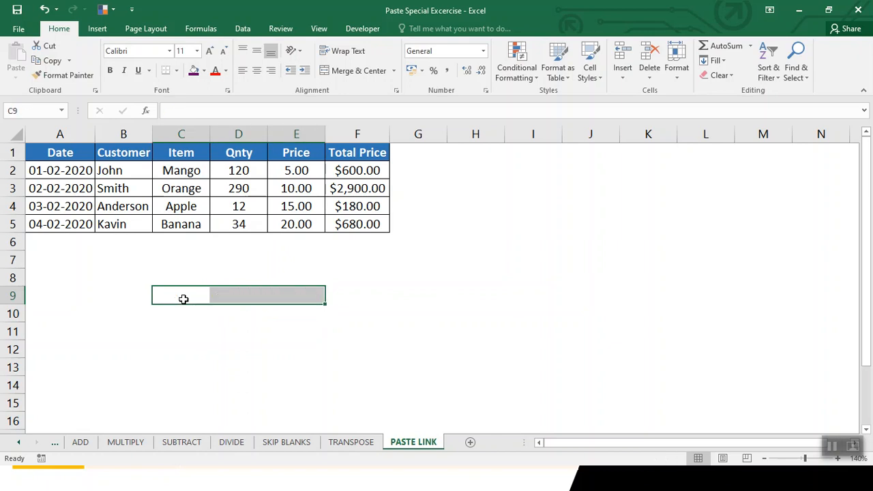
# Step: Copy the whole source table A1:F5 on the PASTE LINK sheet
pyautogui.hotkey('ctrl', 'Left')
pyautogui.hotkey('ctrl', 'Up')
pyautogui.hotkey('ctrl', 'Up')
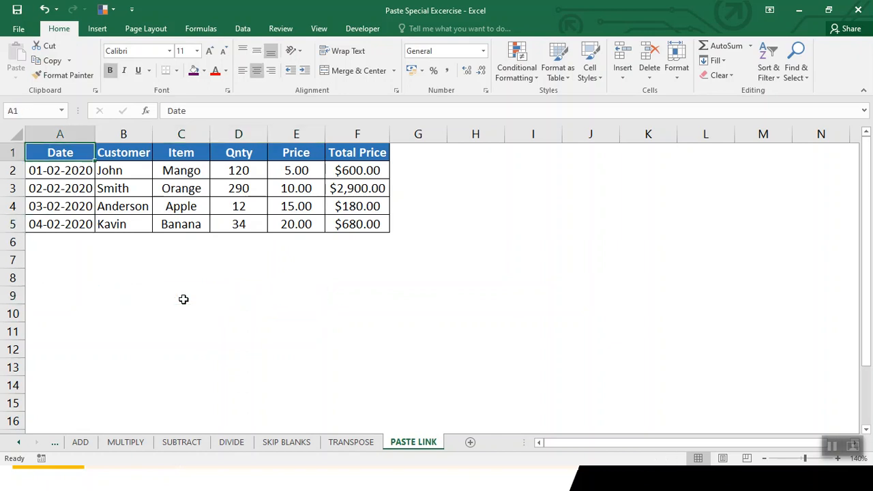
pyautogui.hotkey('ctrl', 'shift', 'Right')
pyautogui.hotkey('ctrl', 'shift', 'Down')
pyautogui.hotkey('ctrl', 'c')
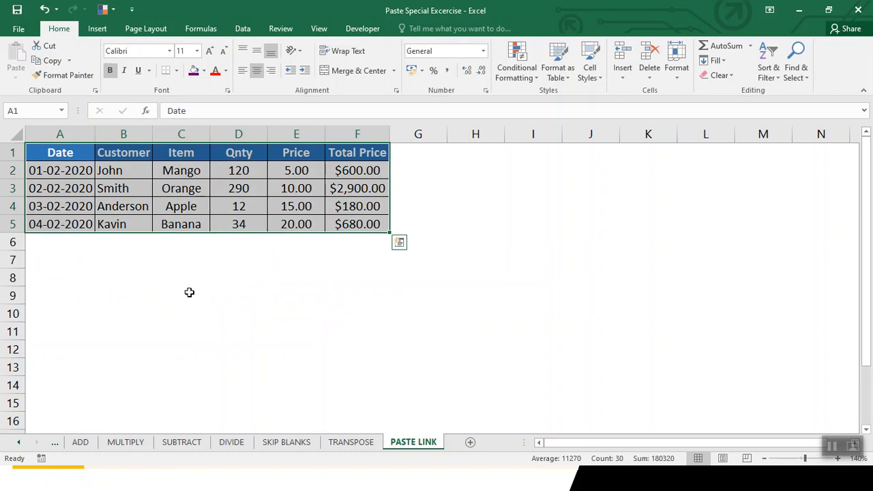
pyautogui.rightClick(287, 155)
pyautogui.click(311, 191)
# Step: Paste the copied table at F8 using Paste Special with Paste Link
pyautogui.click(347, 278)
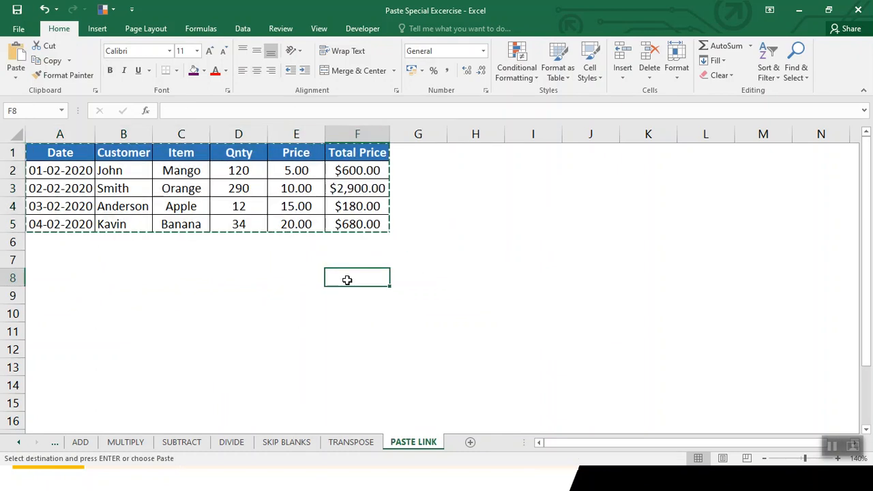
pyautogui.rightClick(349, 283)
pyautogui.moveTo(396, 264)
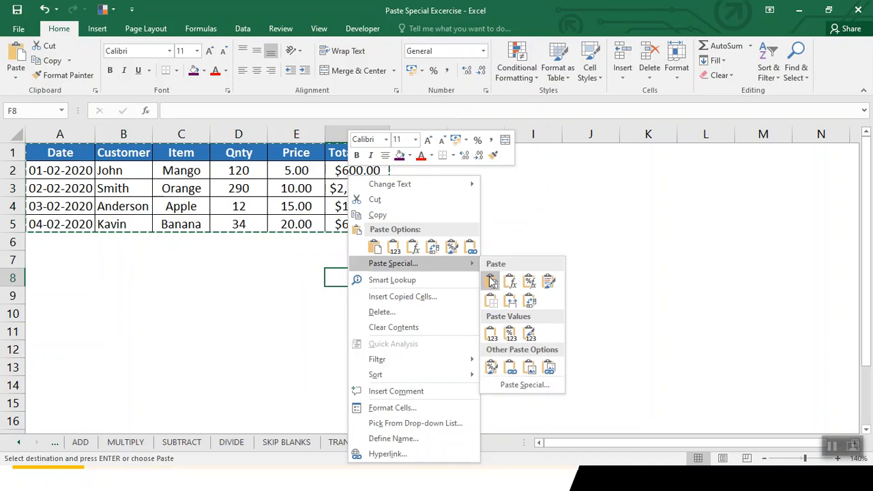
pyautogui.click(523, 385)
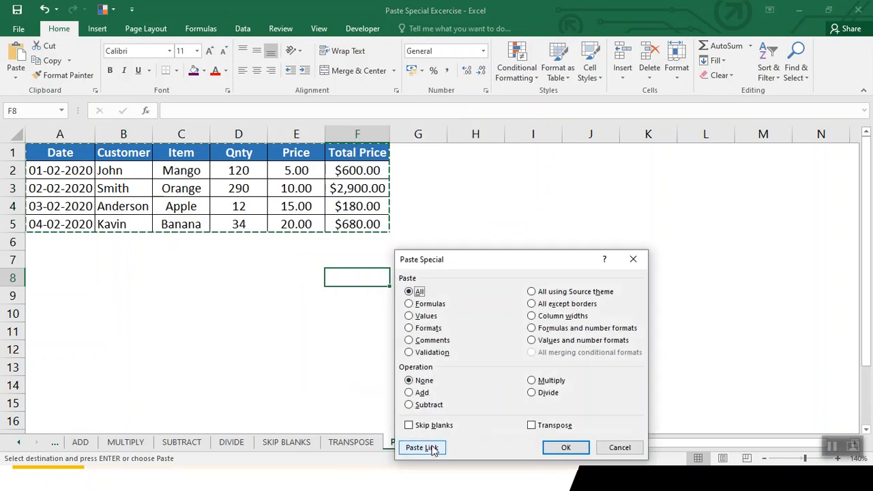
pyautogui.click(431, 445)
pyautogui.click(399, 364)
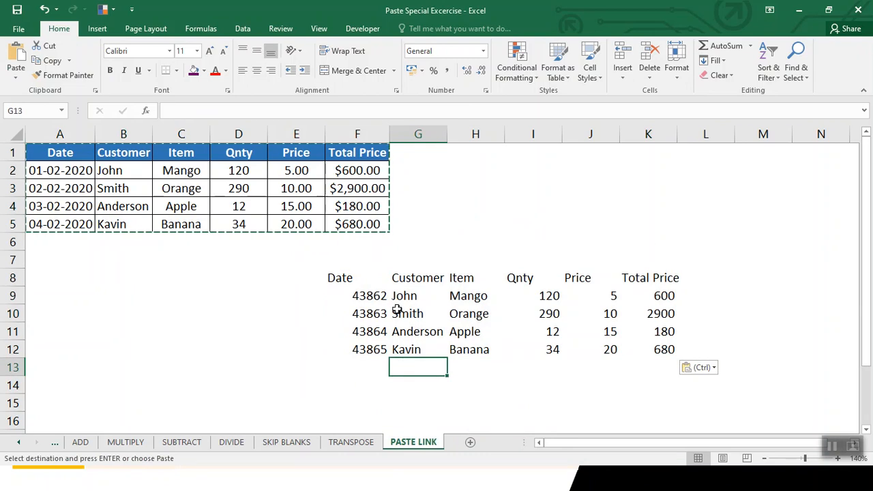
# Step: In the source table, change the customer in B2 to dmf and the quantity in D2 to 1000
pyautogui.click(113, 169)
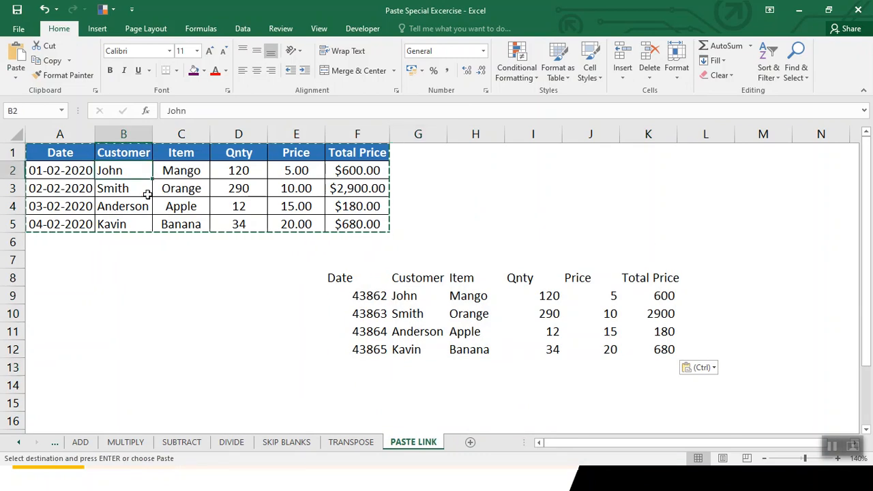
pyautogui.write('dmf')
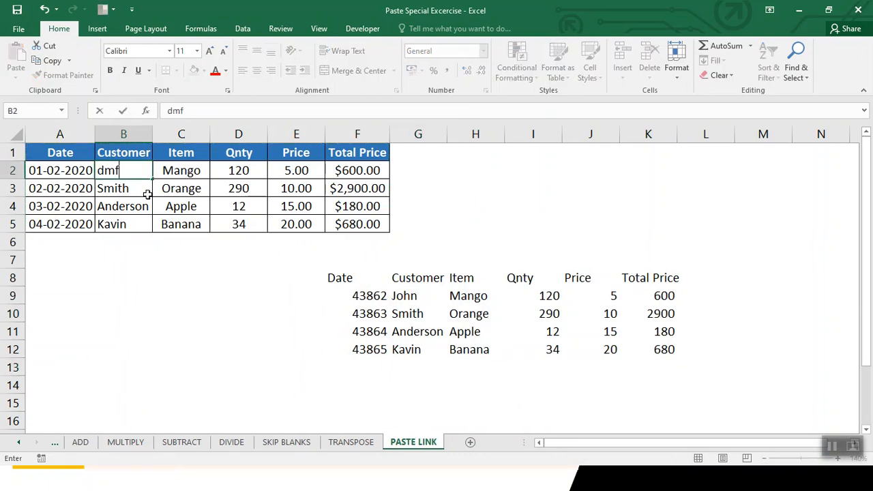
pyautogui.press('Return')
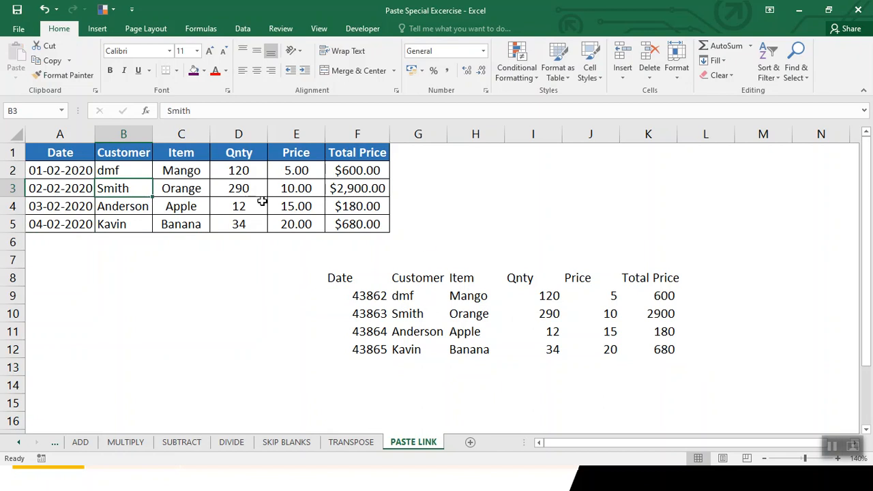
pyautogui.click(249, 171)
pyautogui.write('1000')
pyautogui.press('Return')
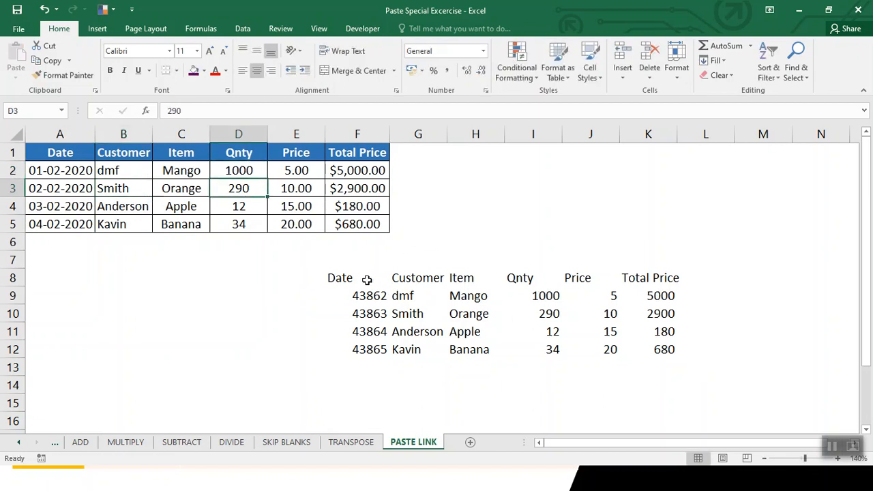
# Step: Copy the source table A1:F5 and paste it as a link at D1 of a new blank workbook
pyautogui.moveTo(69, 154); pyautogui.dragTo(365, 221)
pyautogui.hotkey('ctrl', 'c')
pyautogui.hotkey('ctrl', 'n')
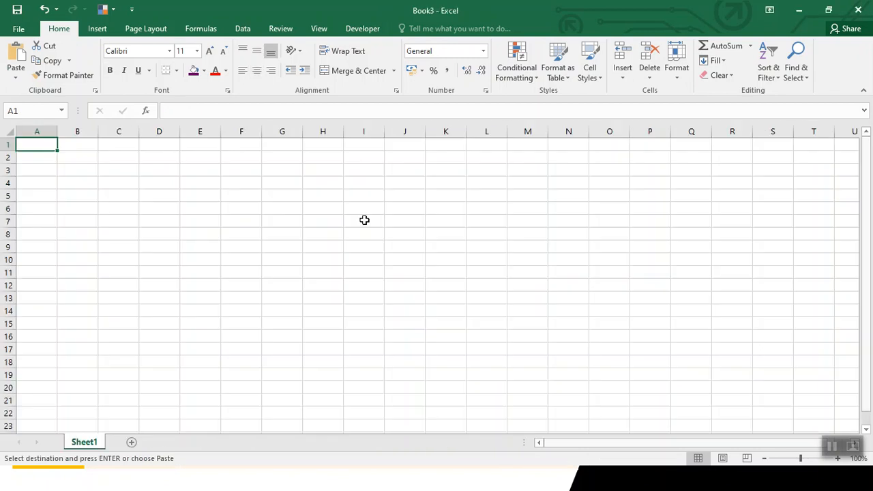
pyautogui.rightClick(175, 146)
pyautogui.moveTo(286, 234)
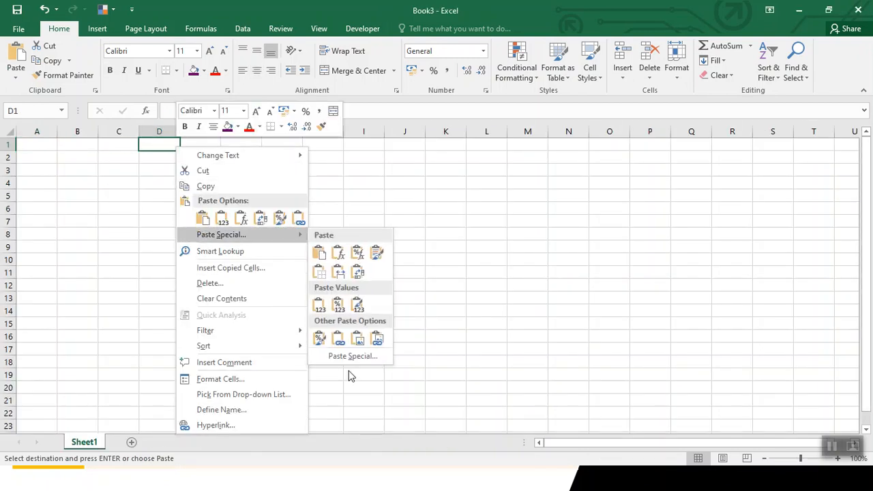
pyautogui.click(350, 357)
pyautogui.click(249, 444)
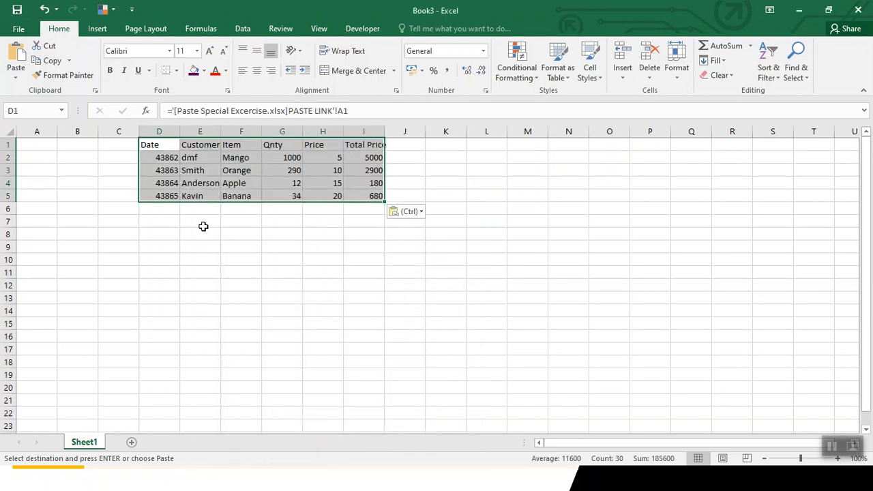
# Step: Return to the exercise workbook and set the Orange quantity in D3 to 4100
pyautogui.hotkey('alt', 'Tab')
pyautogui.click(240, 190)
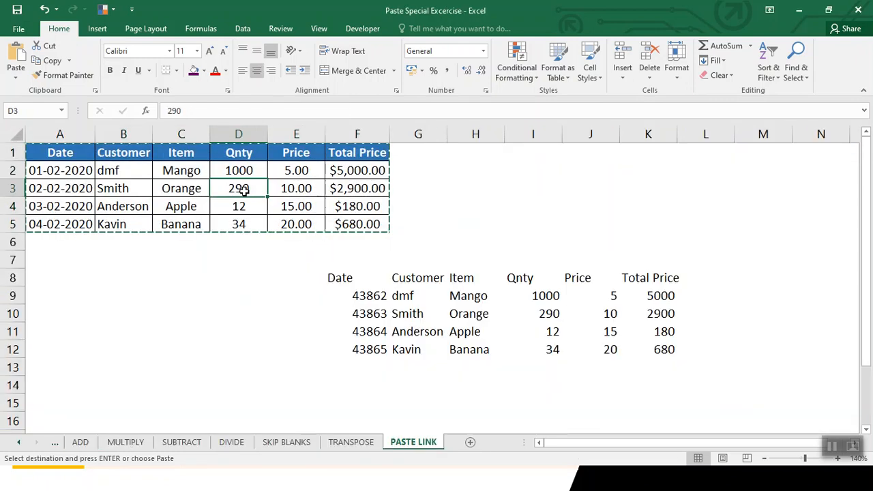
pyautogui.write('4100')
pyautogui.press('Return')
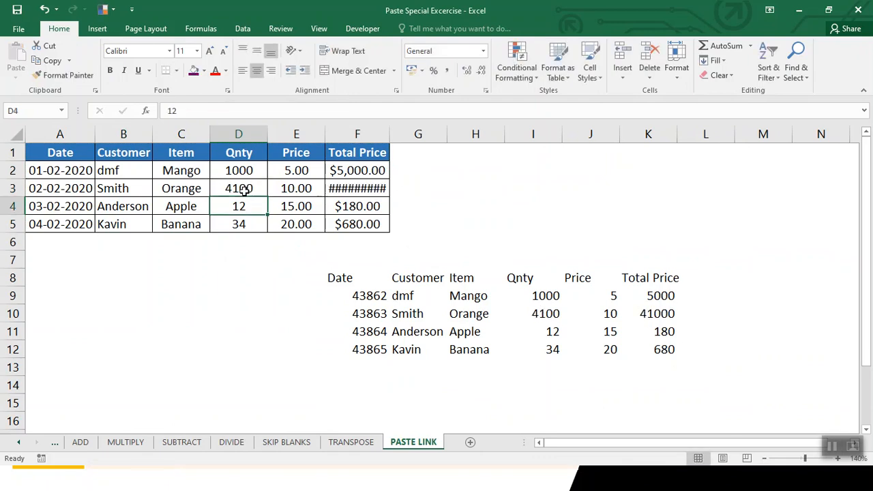
# Step: Inspect the link formula in G3 of Book3 and compare it with the source table in the exercise workbook
pyautogui.hotkey('alt', 'Tab')
pyautogui.click(295, 170)
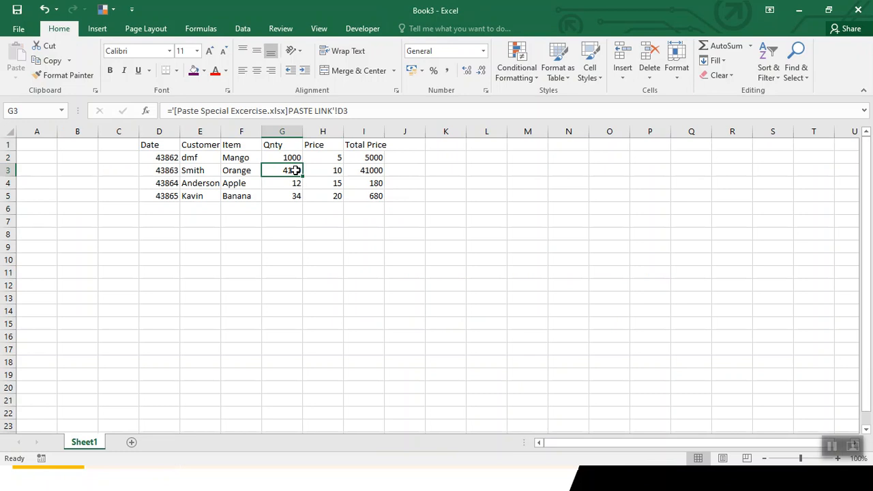
pyautogui.doubleClick(295, 171)
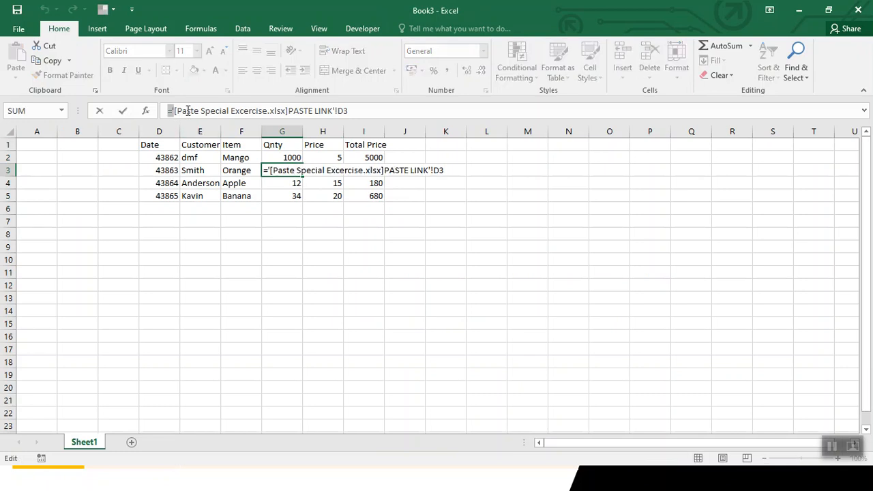
pyautogui.press('Escape')
pyautogui.hotkey('alt', 'Tab')
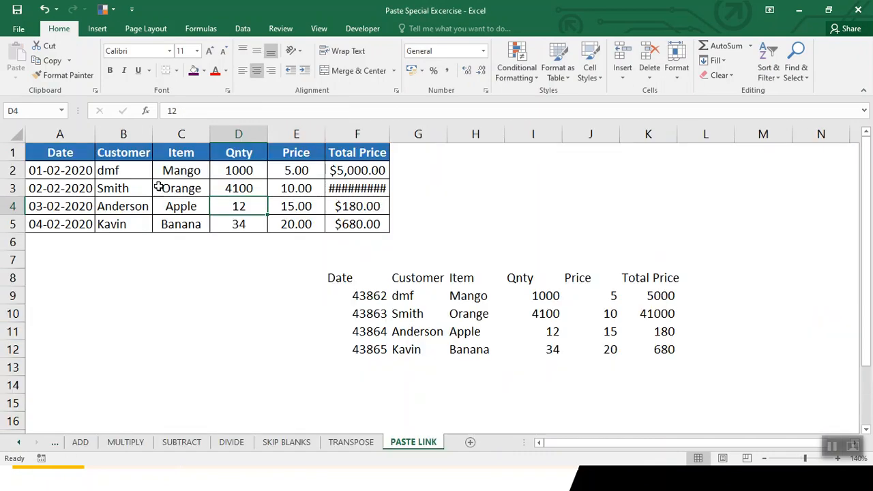
pyautogui.moveTo(175, 176); pyautogui.dragTo(182, 194)
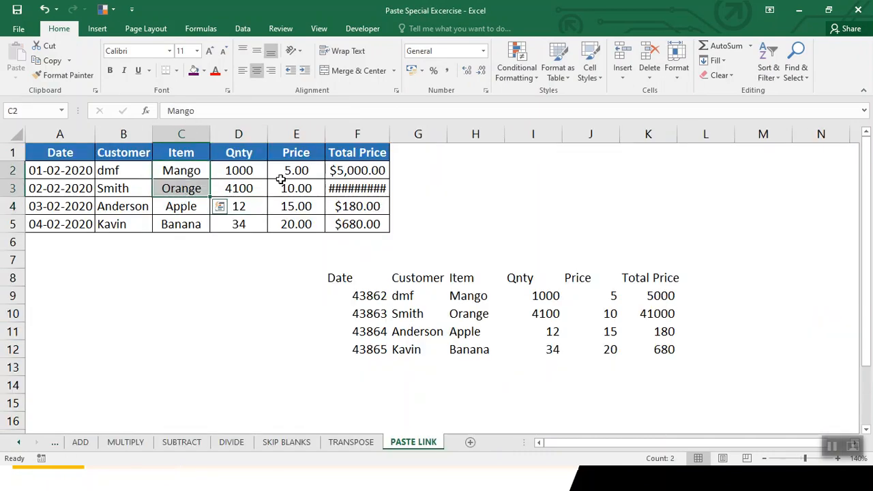
# Step: Switch to Book3 and close it without saving
pyautogui.hotkey('alt', 'Tab')
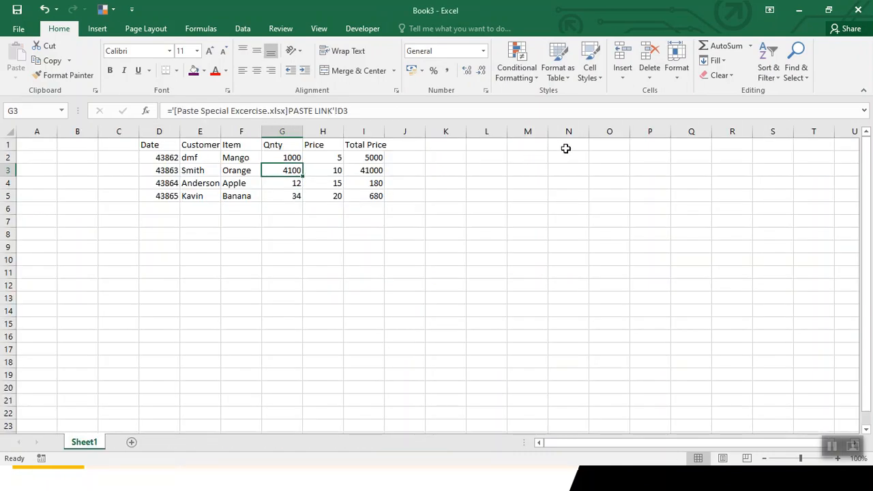
pyautogui.click(858, 9)
pyautogui.click(448, 253)
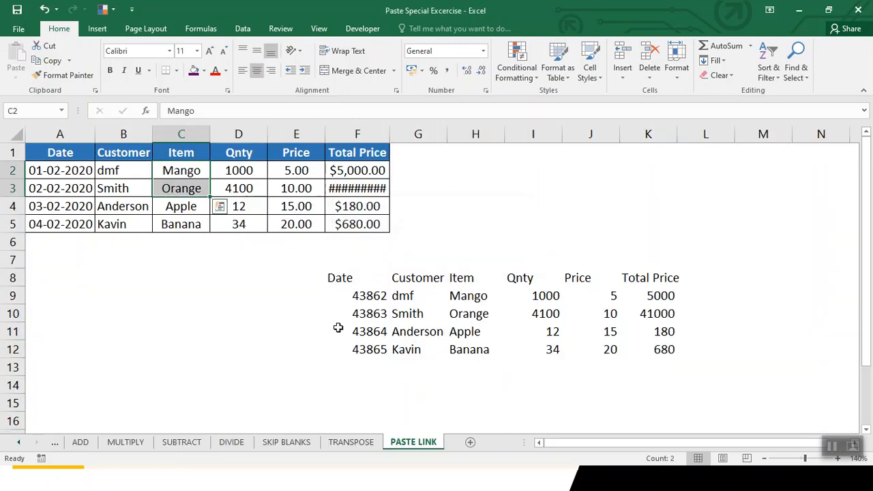
# Step: Switch to the presentation slide that lists the Paste Special shortcuts, operations and descriptions
pyautogui.hotkey('alt', 'Tab')
pyautogui.hotkey('alt', 'Tab')
pyautogui.hotkey('alt', 'Tab')
pyautogui.hotkey('alt', 'Tab')
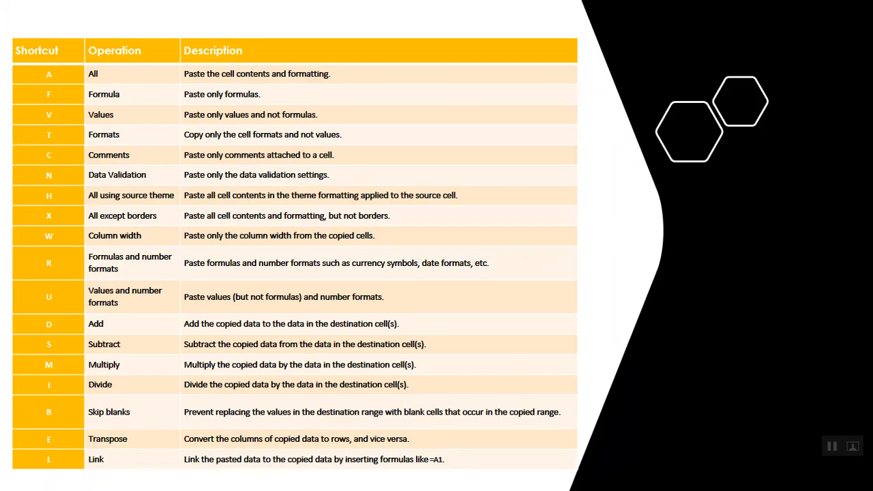